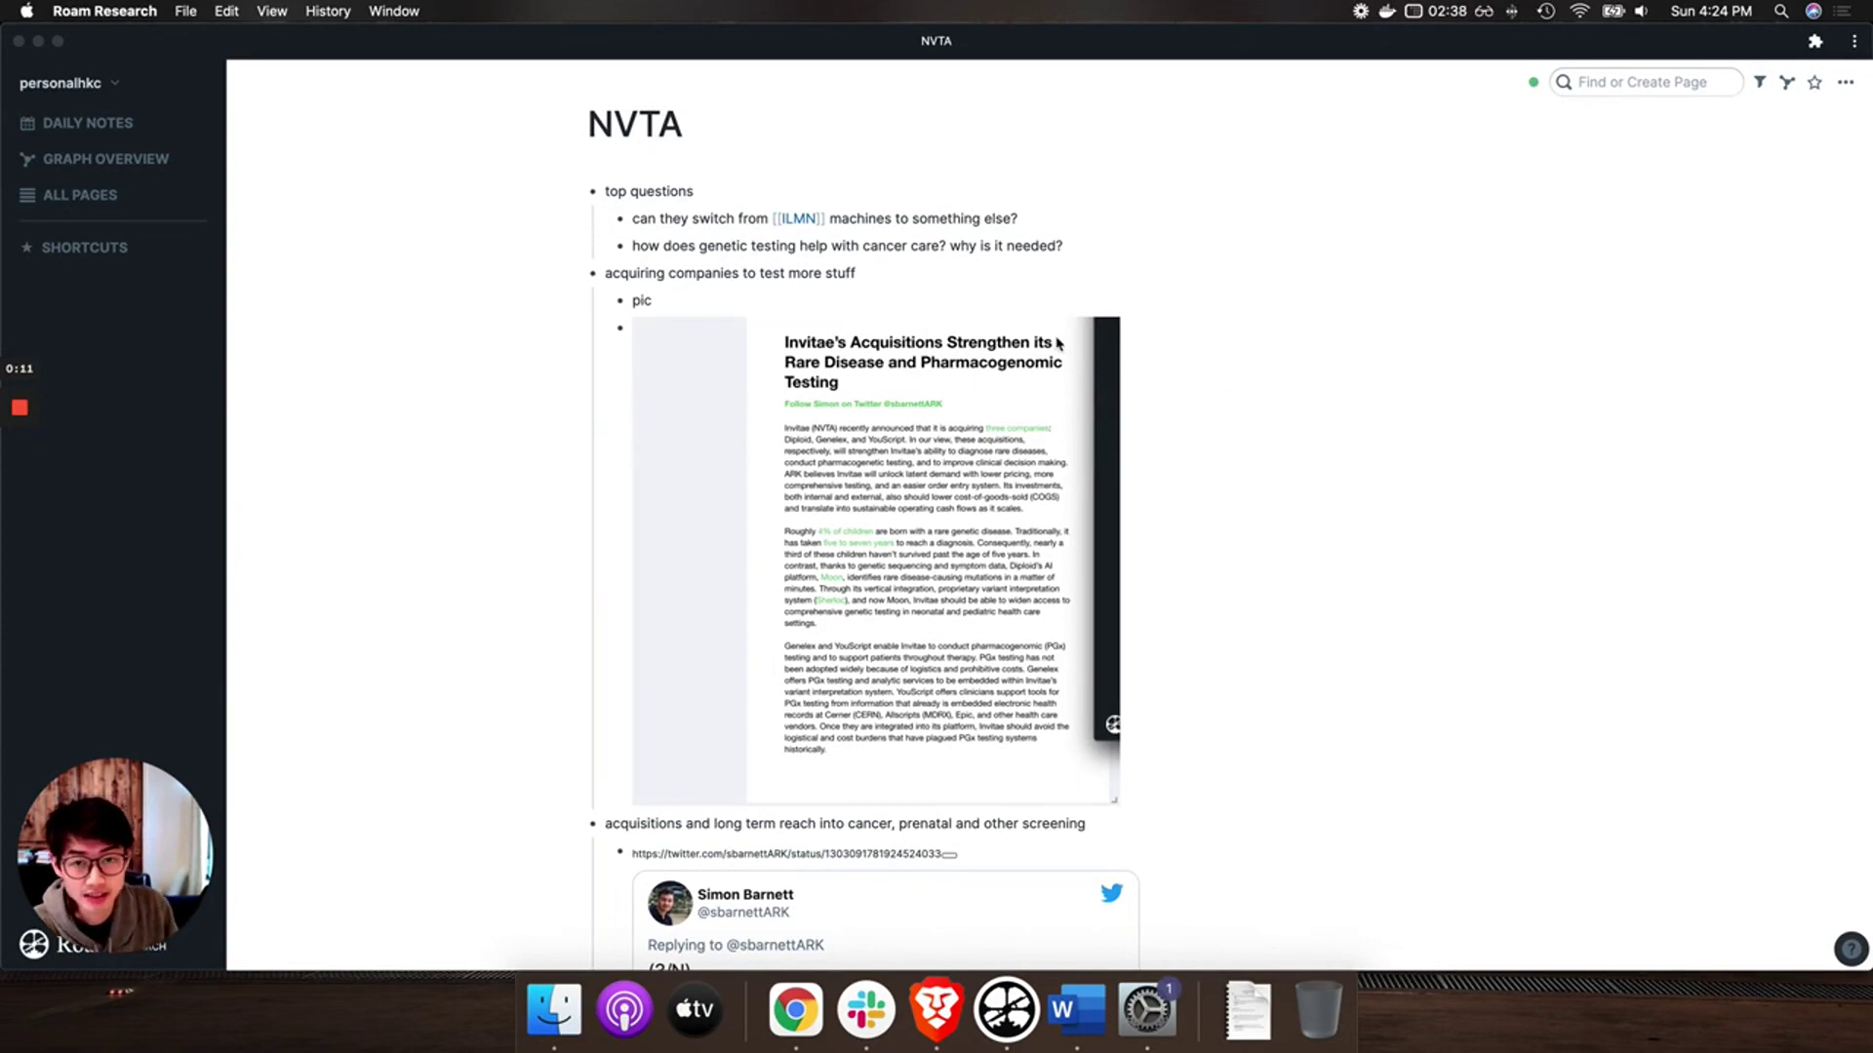
# Step: Review the NVTA notes from the top questions and acquisitions article down to the embedded tweet and Reddit links
pyautogui.click(1178, 305)
pyautogui.scroll(-2, 1180, 306)
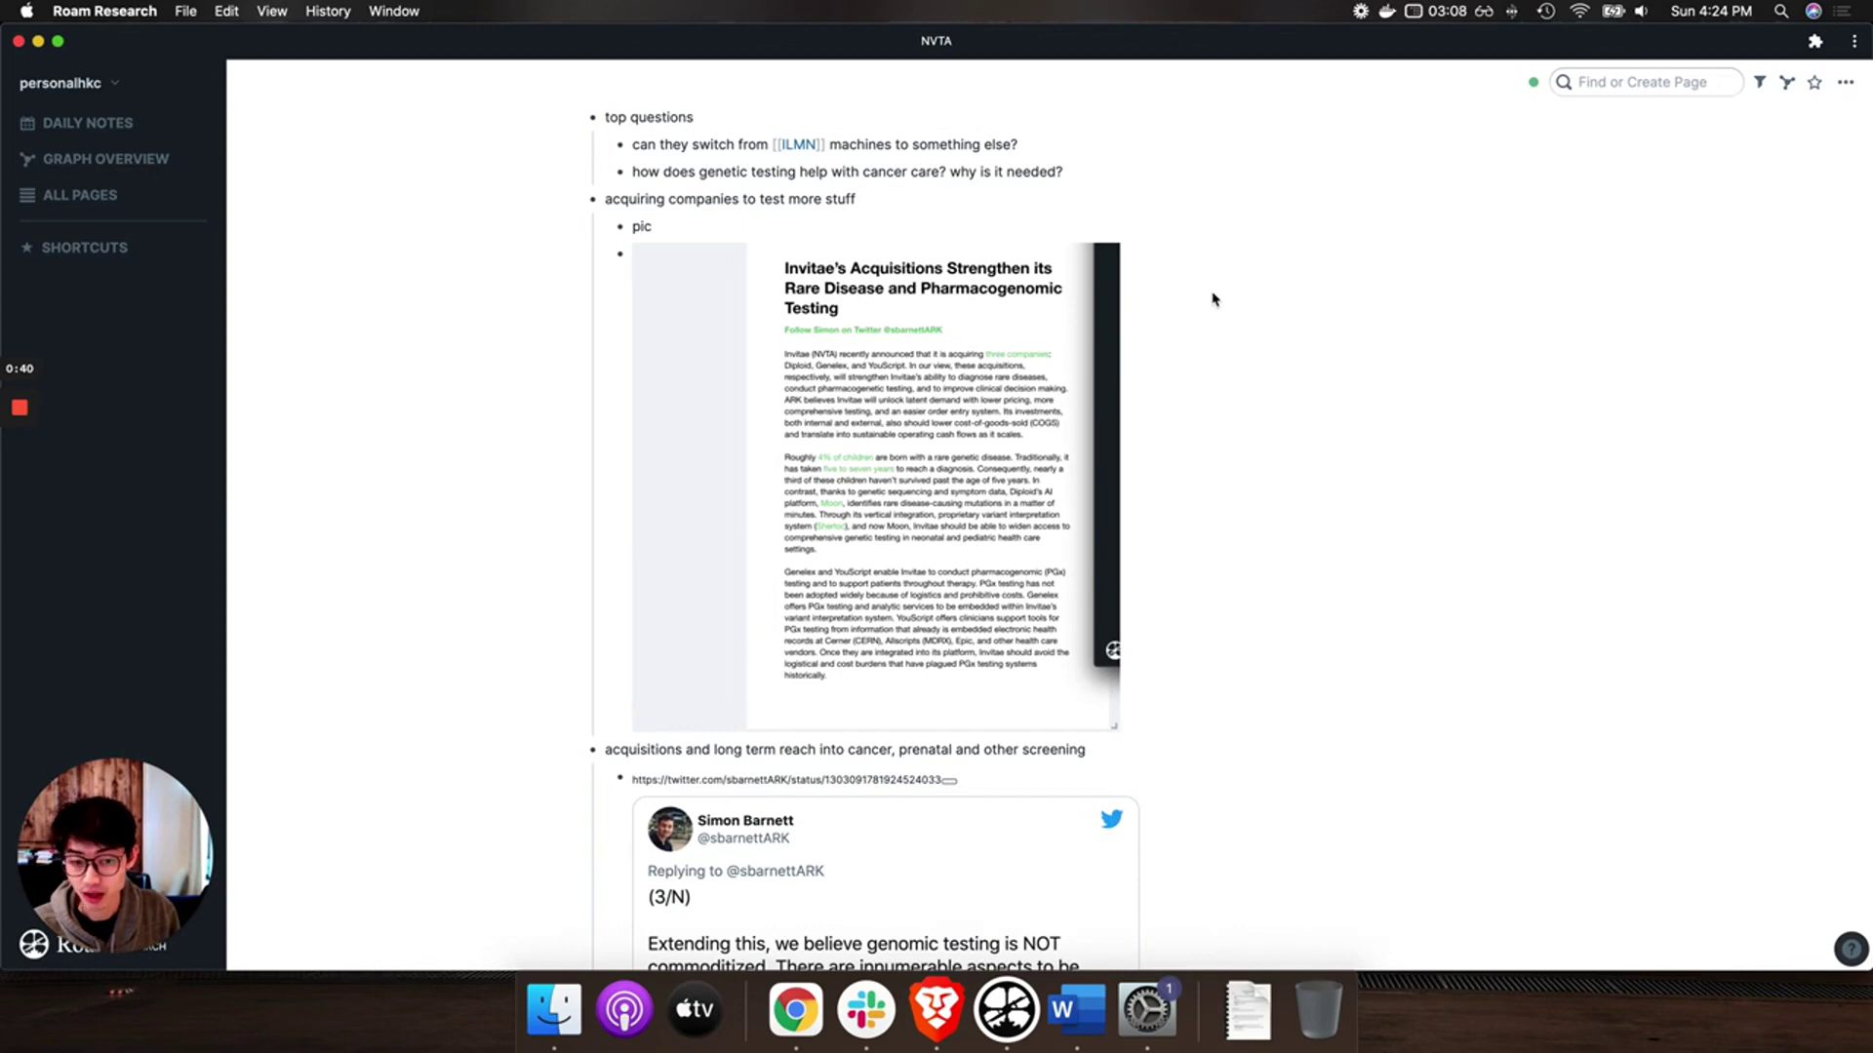
pyautogui.scroll(-5, 1213, 299)
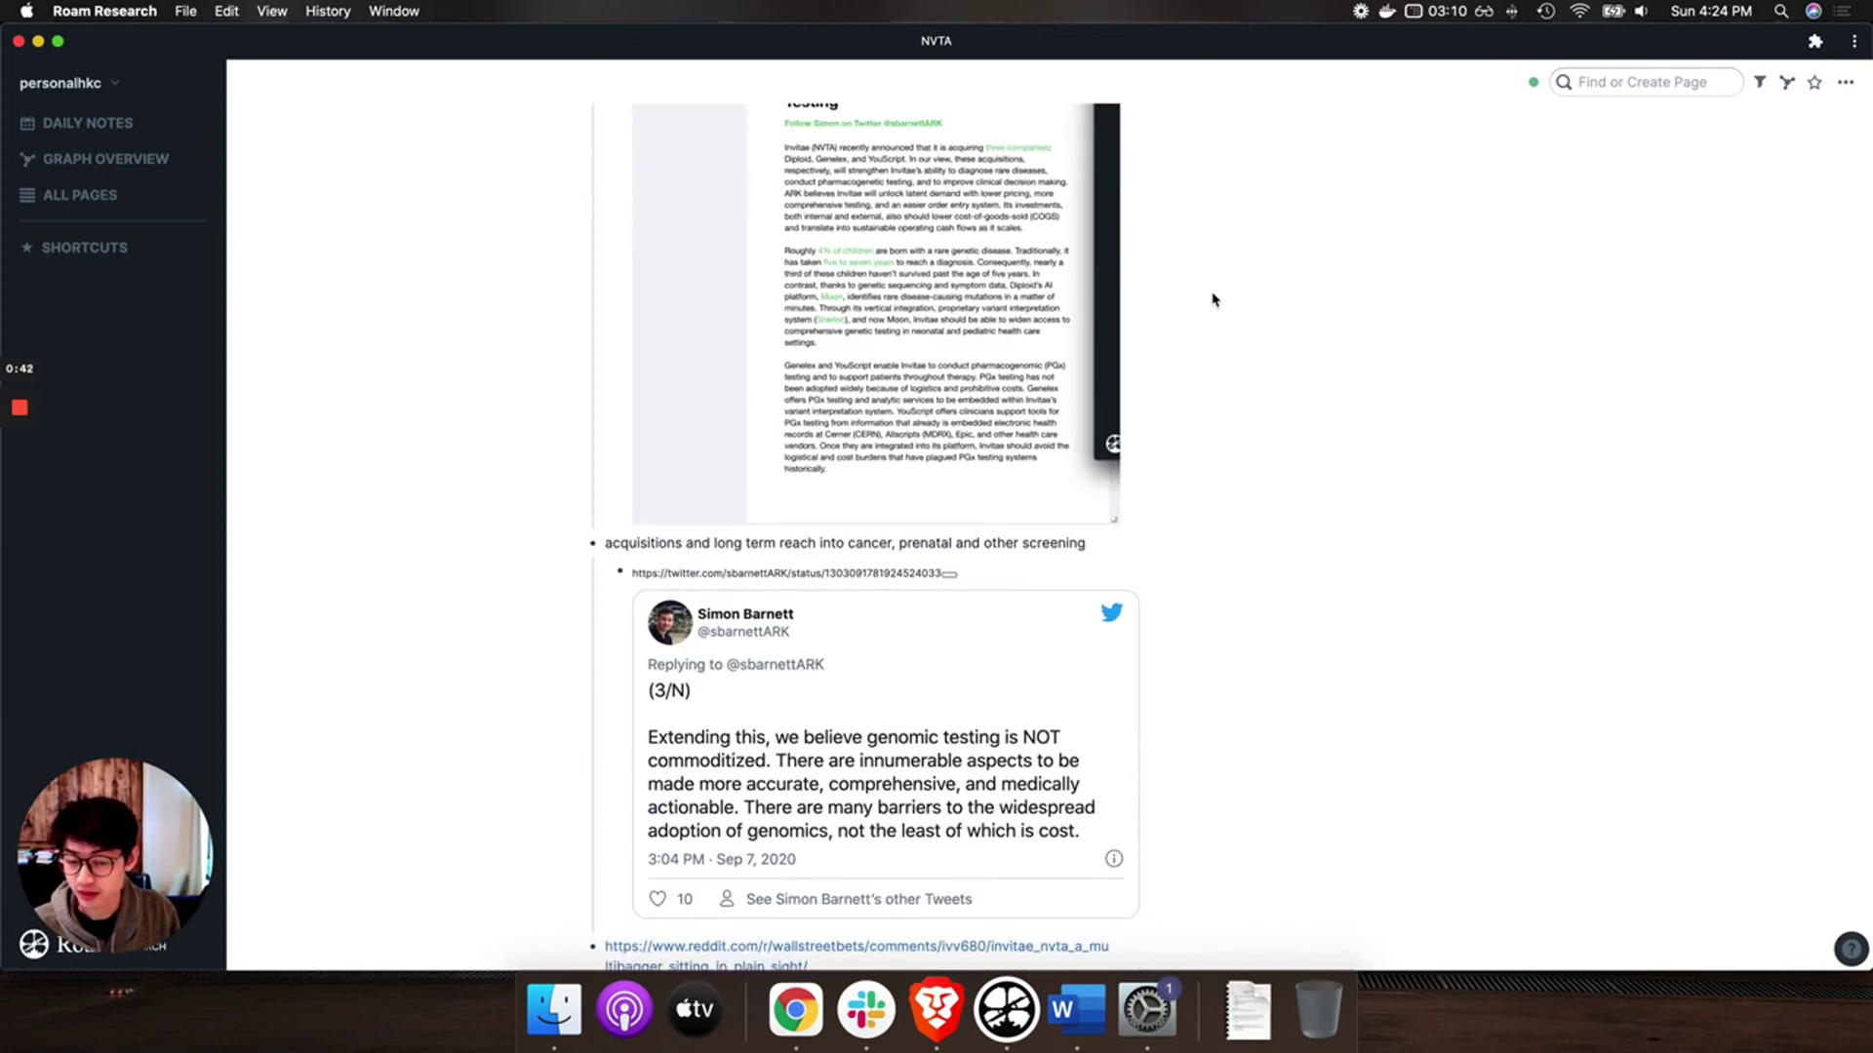
pyautogui.scroll(6, 1392, 443)
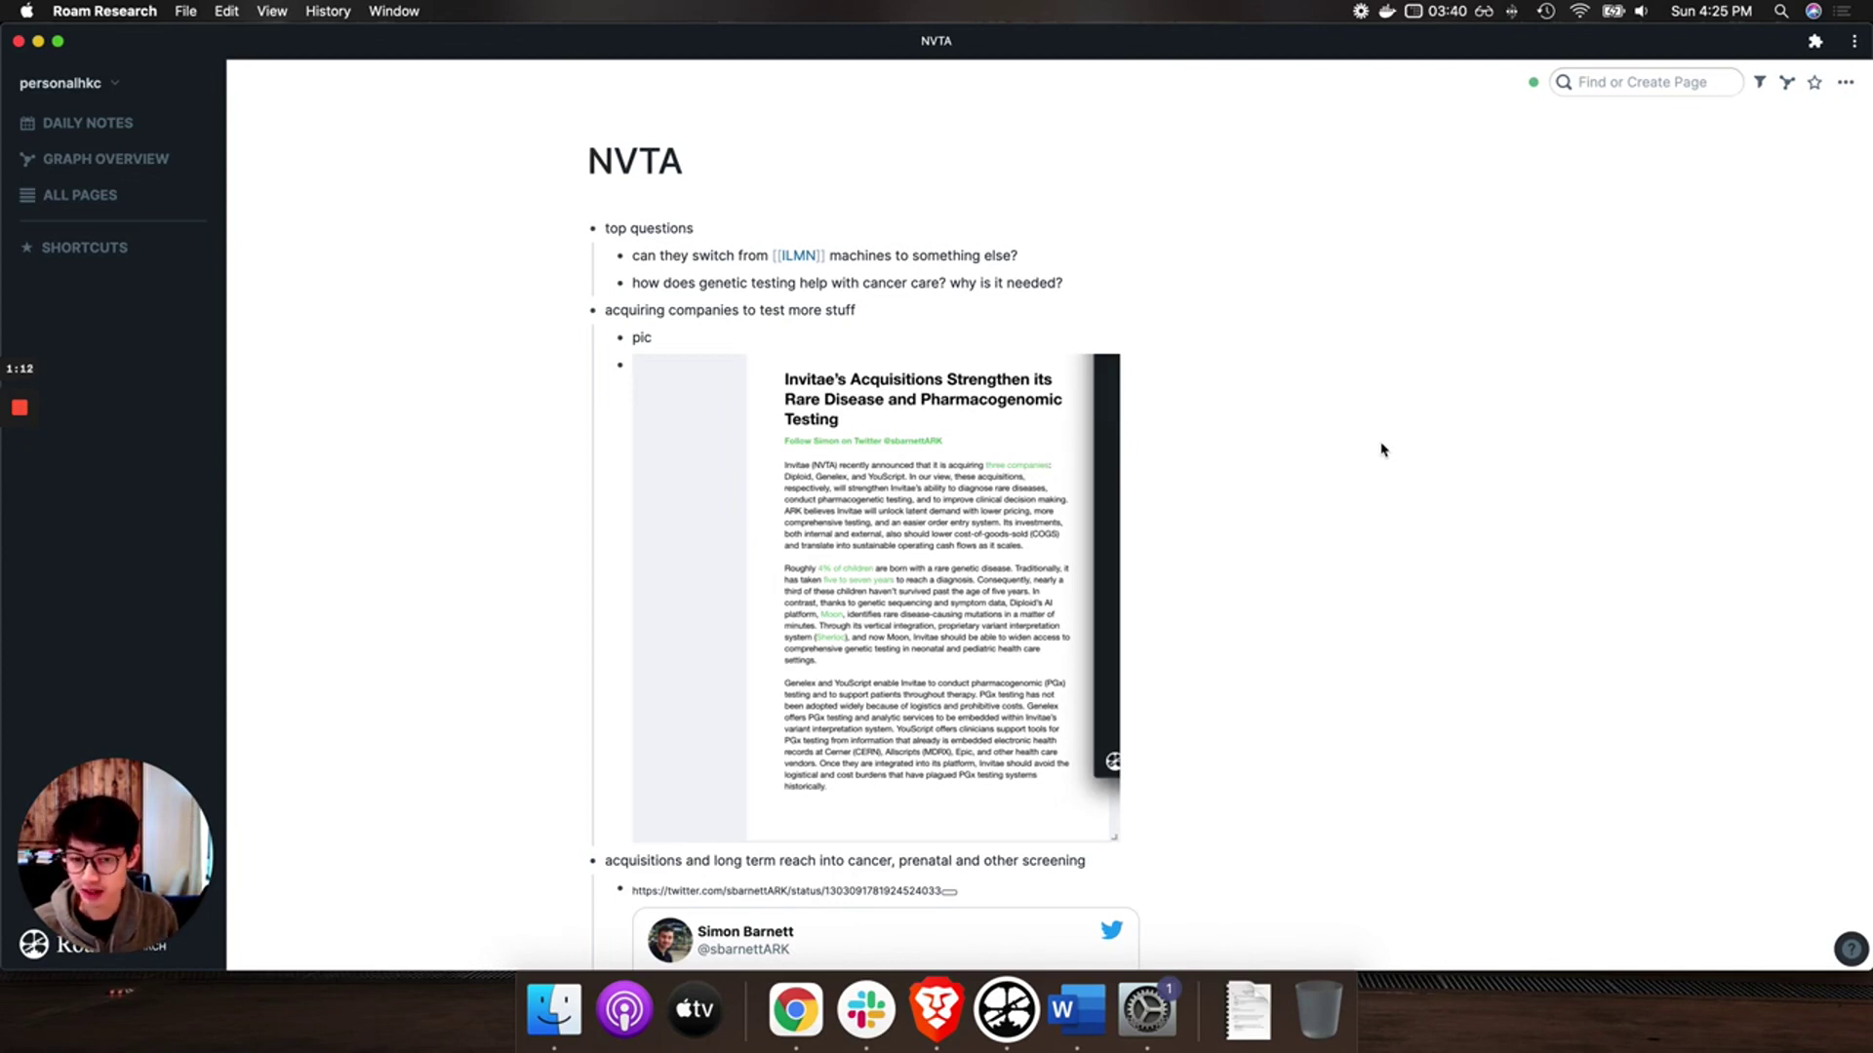
pyautogui.scroll(-5, 1415, 461)
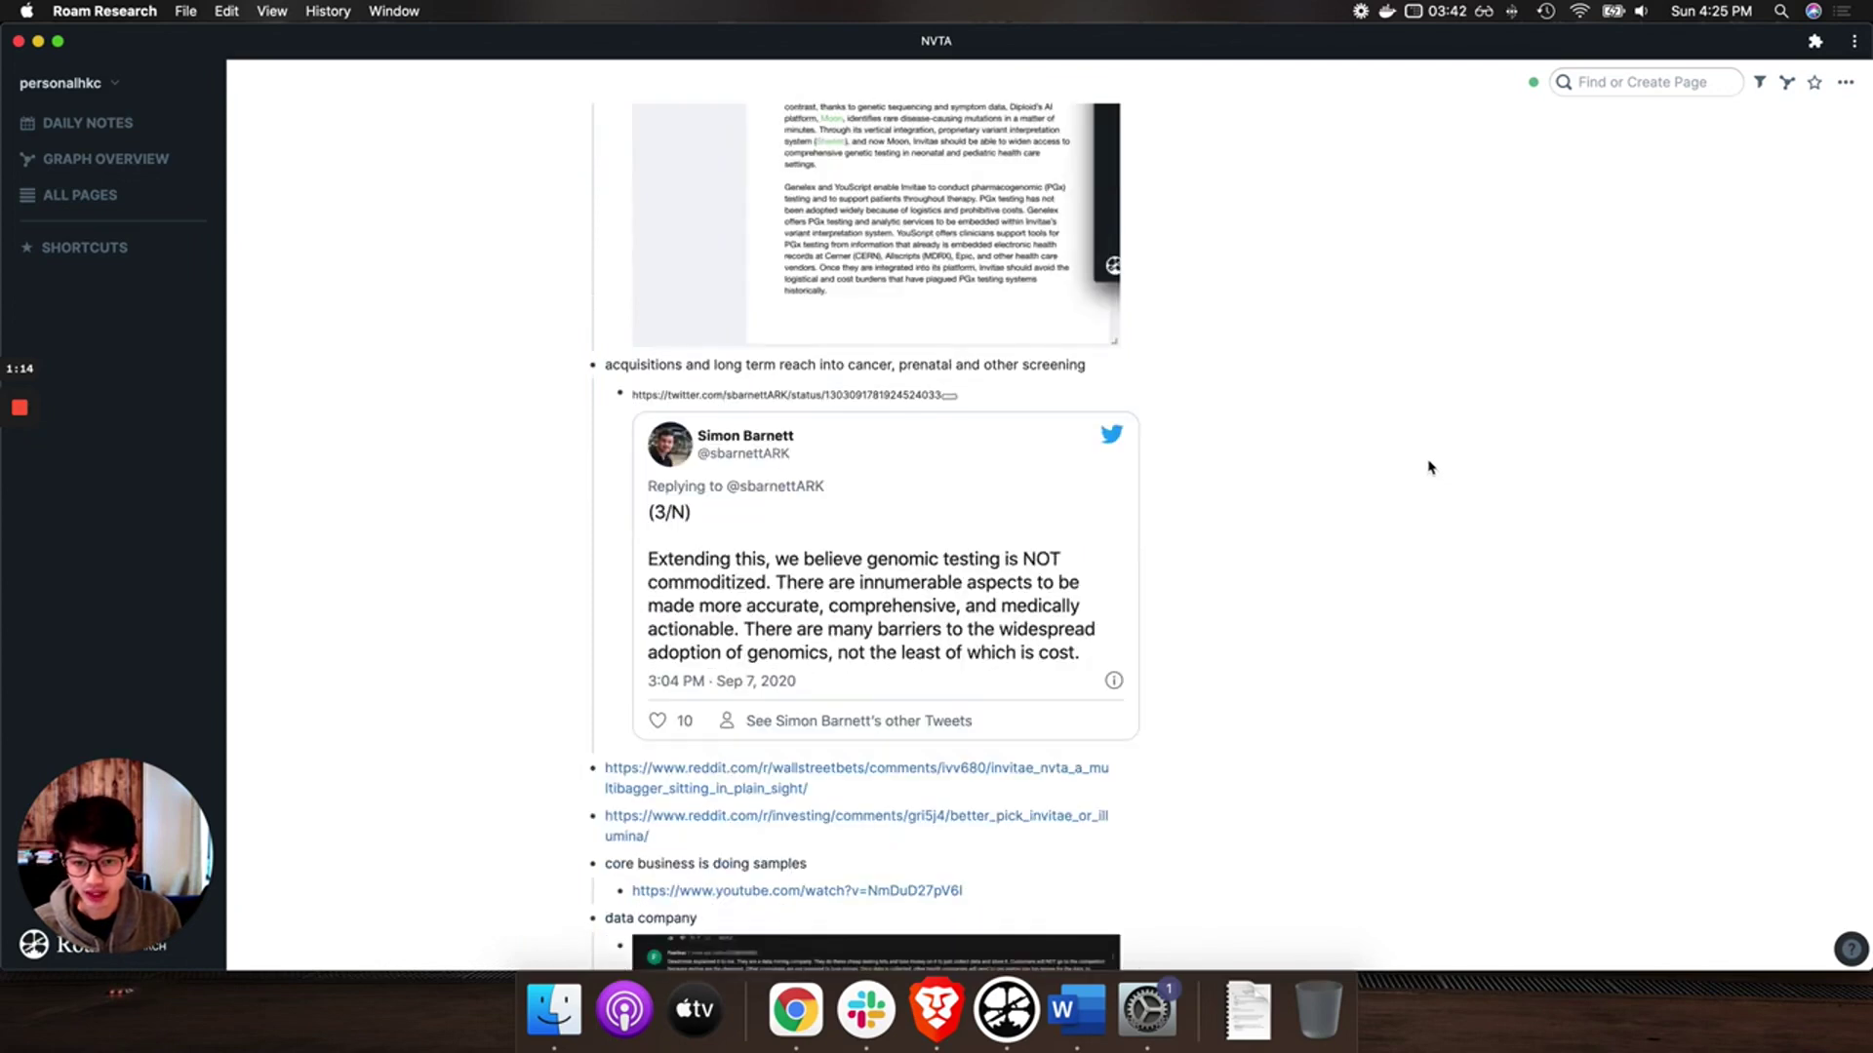
pyautogui.scroll(-1, 1429, 467)
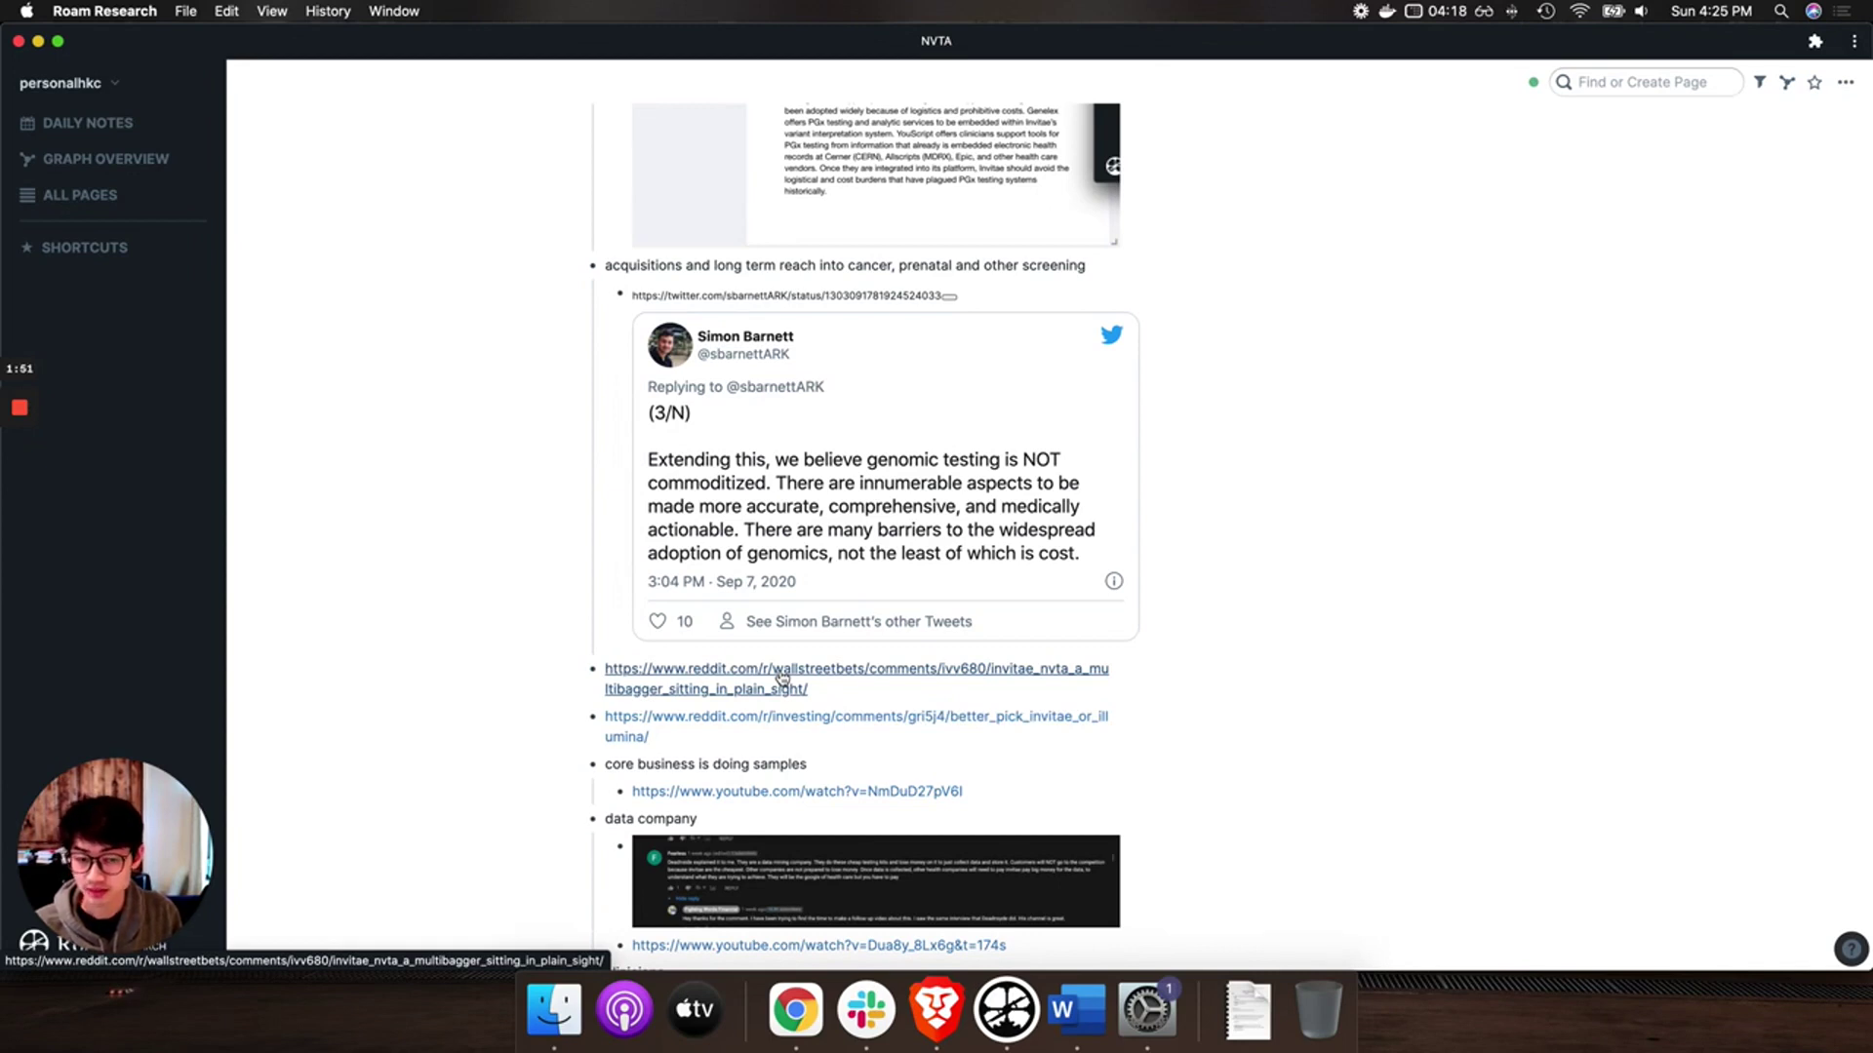
# Step: Open the r/investing thread comparing Invitae and Illumina from the notes, search it for "cli" and read the comments
pyautogui.click(933, 720)
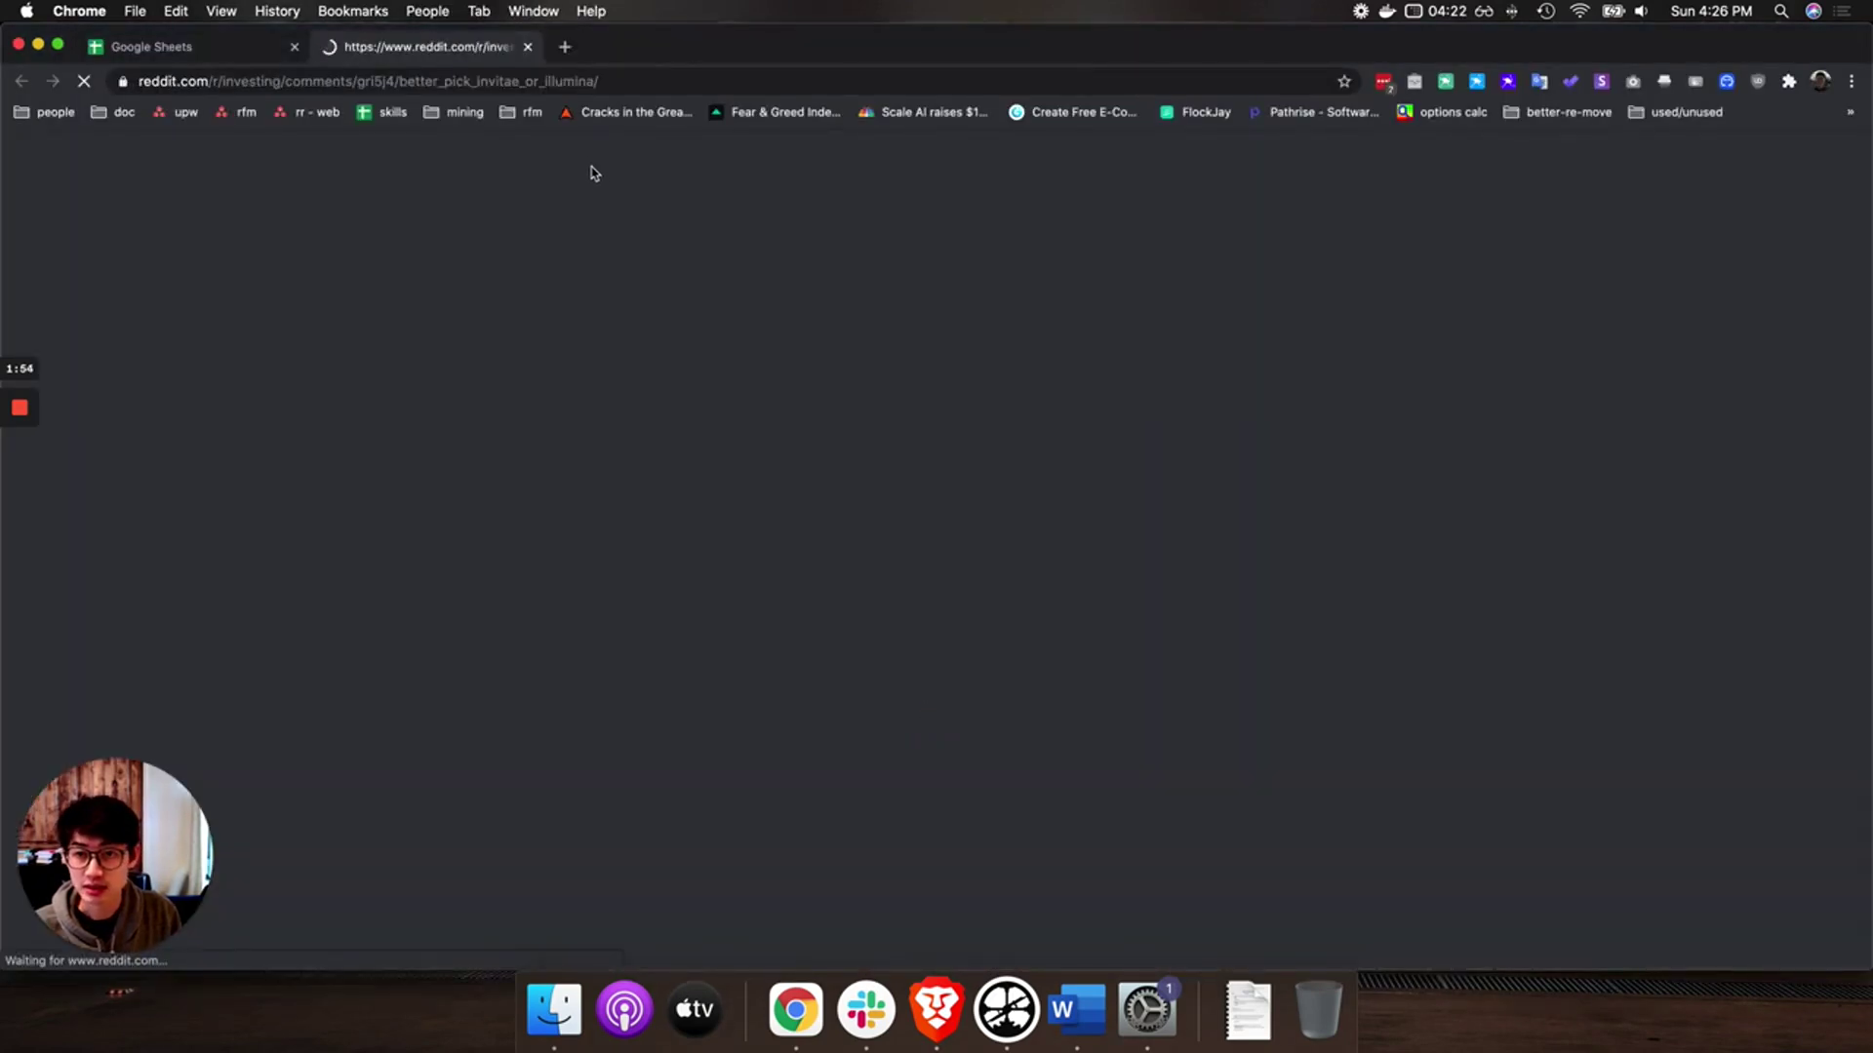
pyautogui.scroll(-15, 1092, 520)
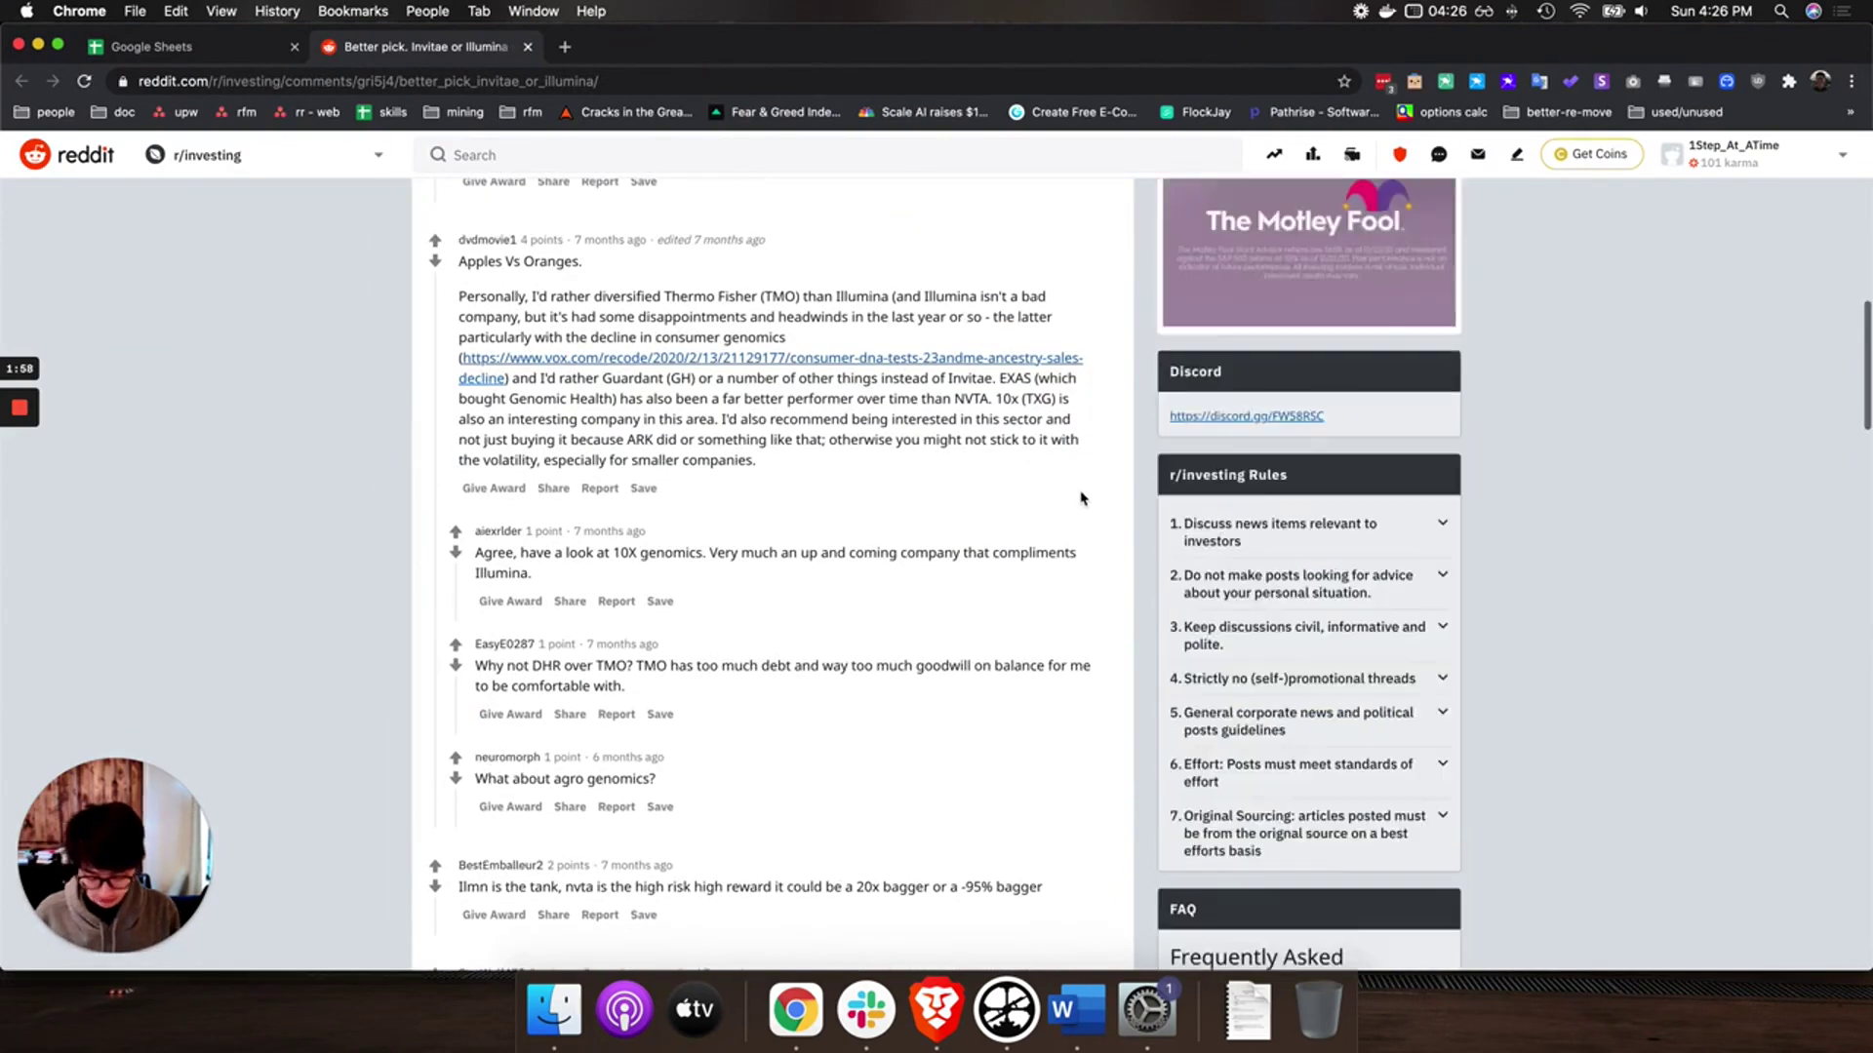
pyautogui.press('super+f')
pyautogui.write('cli')
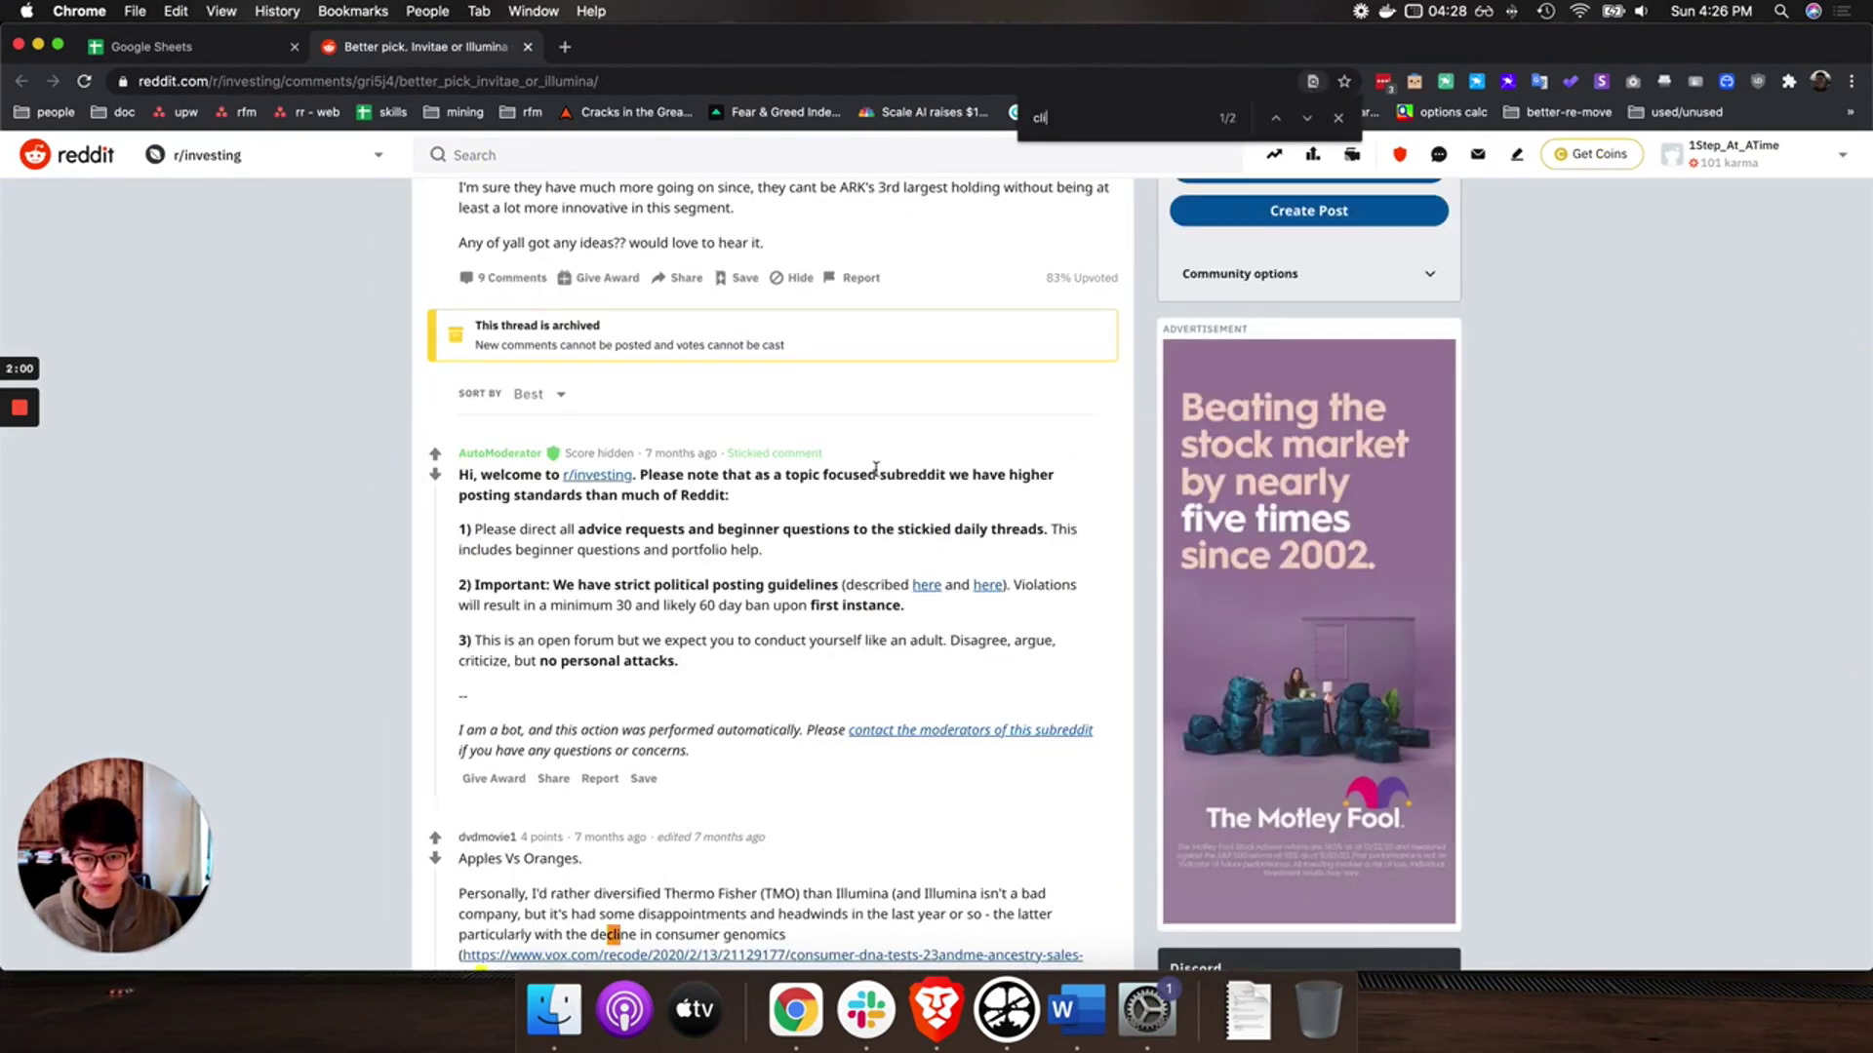
pyautogui.scroll(-5, 913, 421)
pyautogui.scroll(-7, 941, 430)
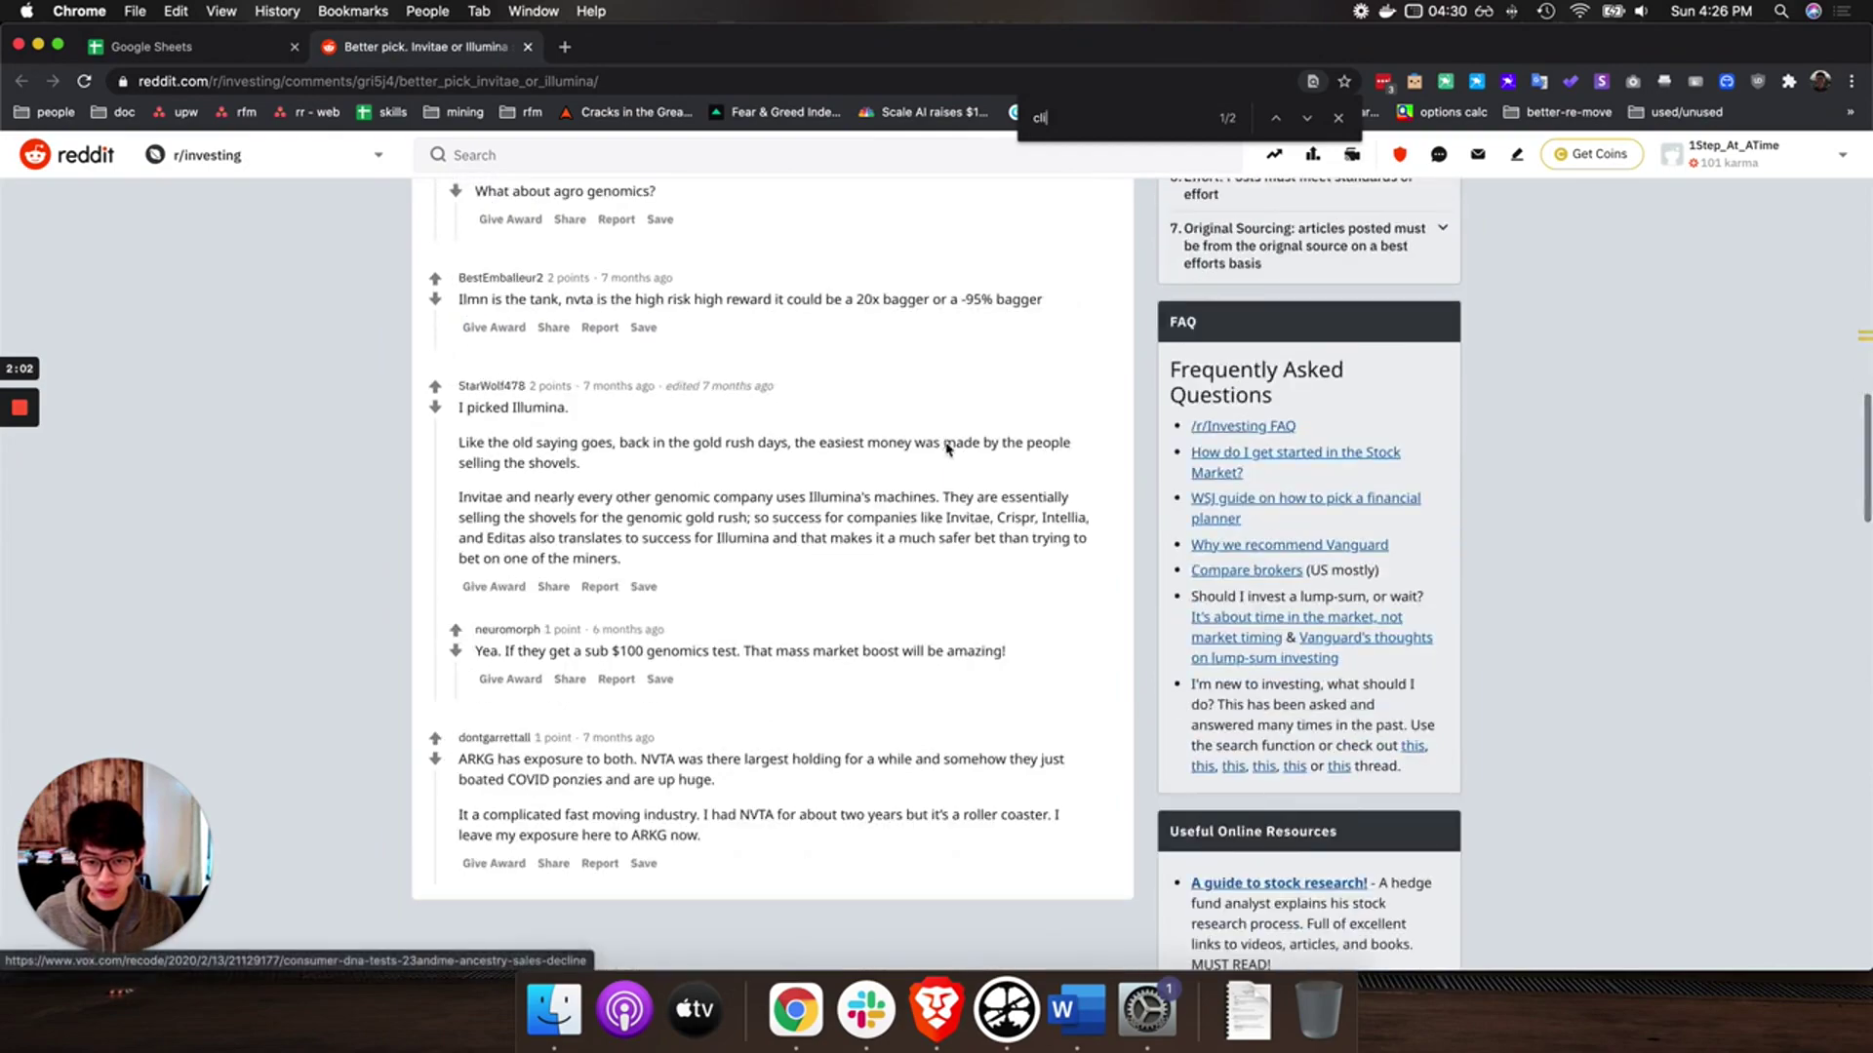
# Step: Return to Roam Research, open the linked r/wallstreetbets Invitae thread and highlight the comment paragraph about working in clinical diagnostics
pyautogui.hotkey('ctrl', 'Up')
pyautogui.click(1555, 786)
pyautogui.click(647, 683)
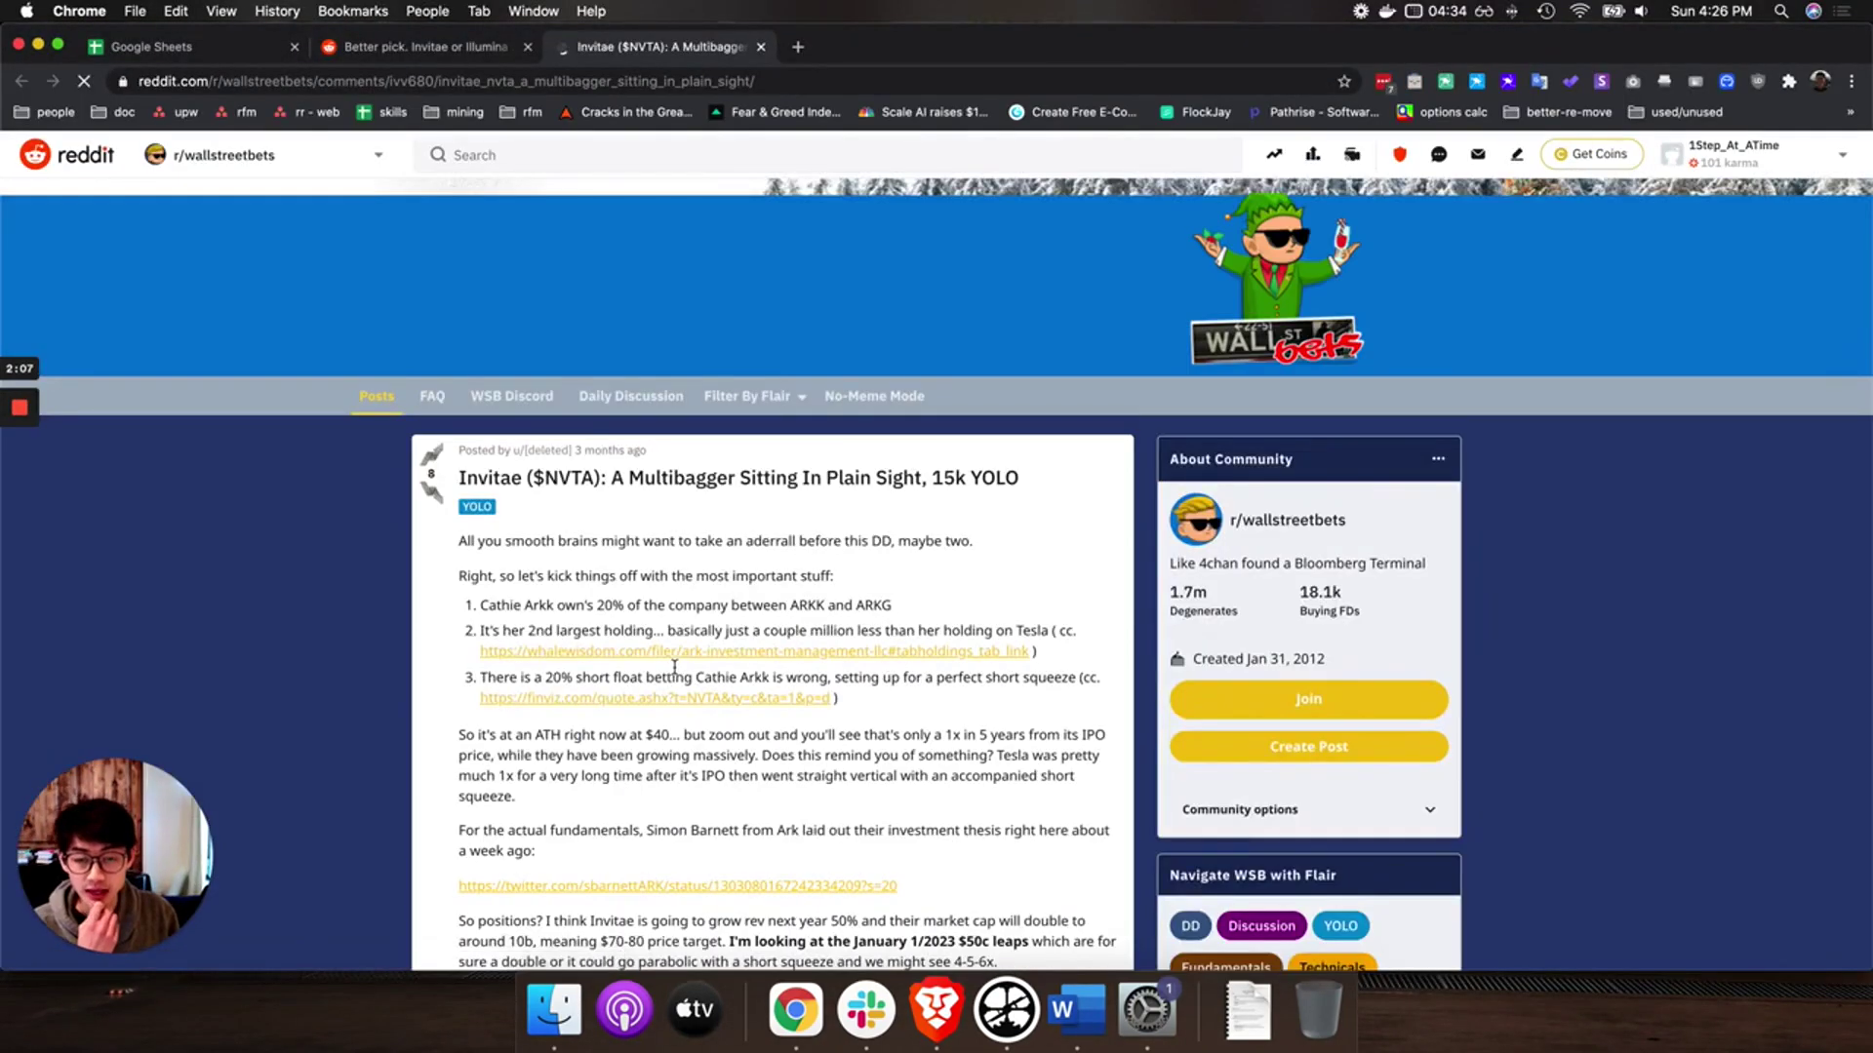
pyautogui.scroll(-10, 677, 673)
pyautogui.scroll(-5, 677, 673)
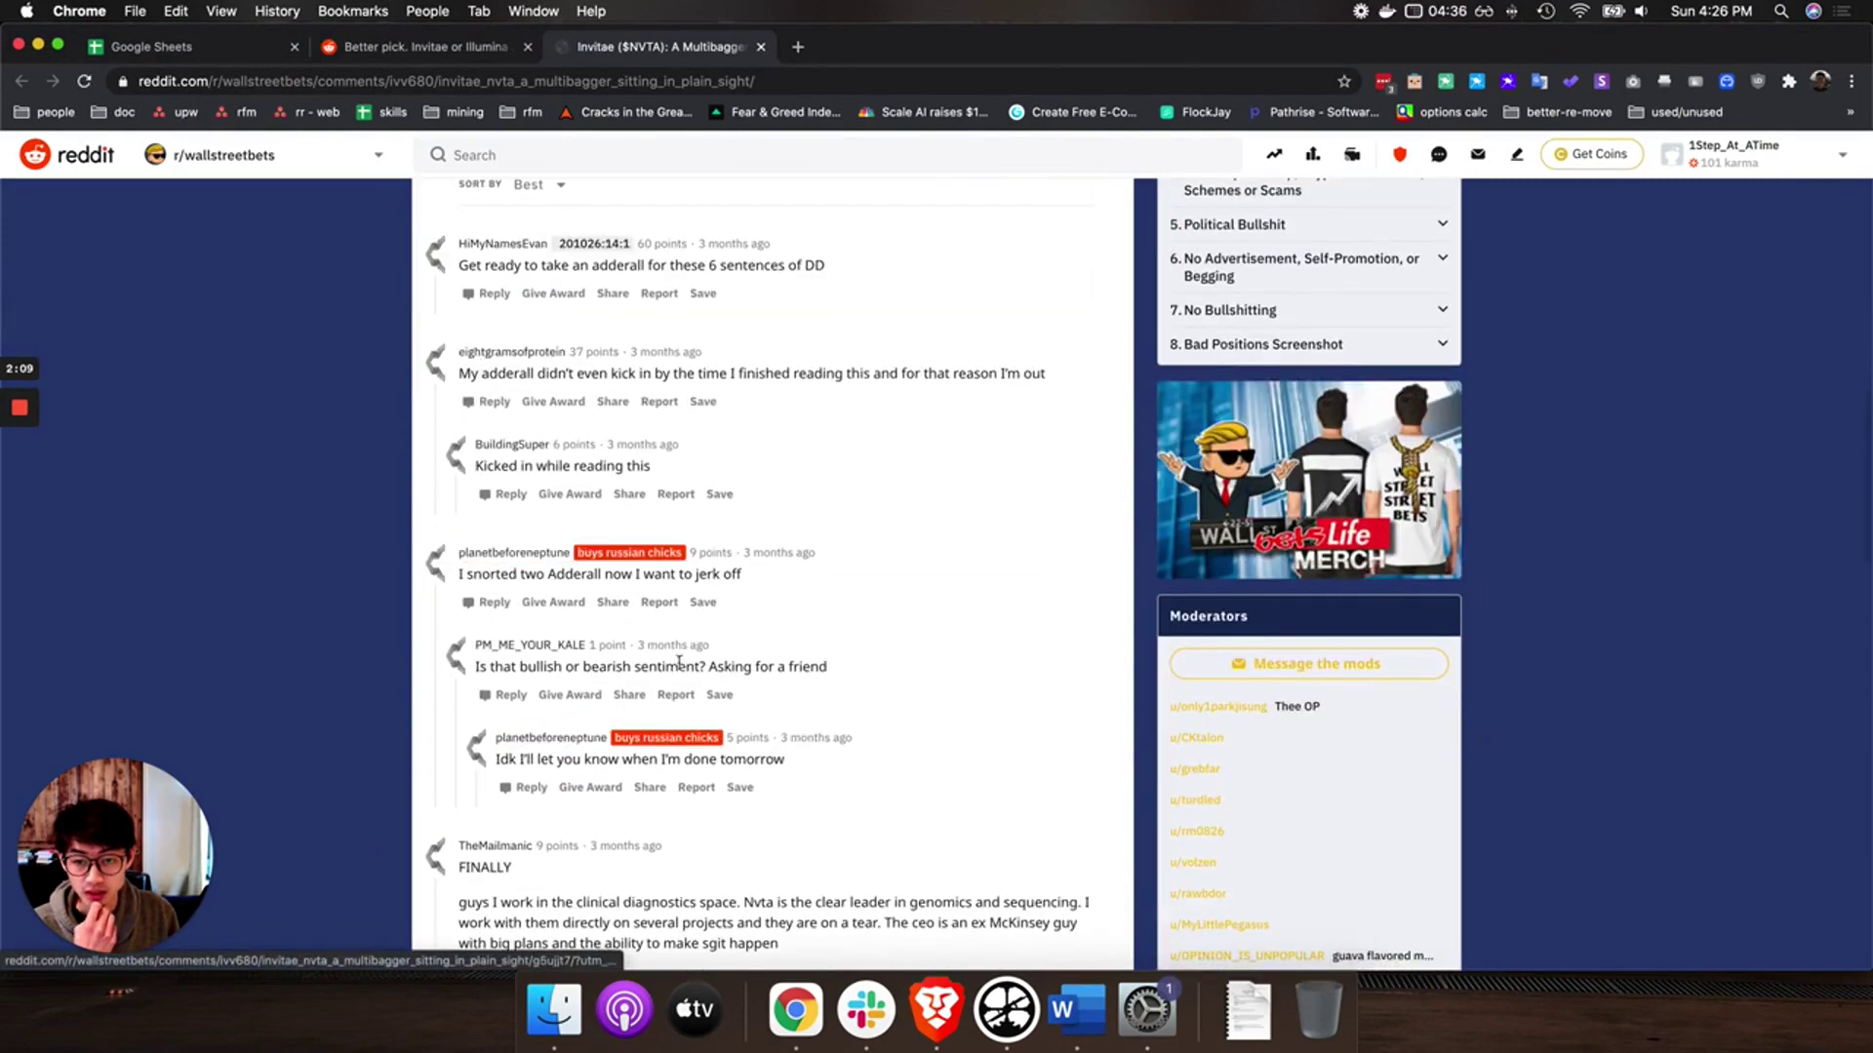
pyautogui.scroll(-4, 909, 586)
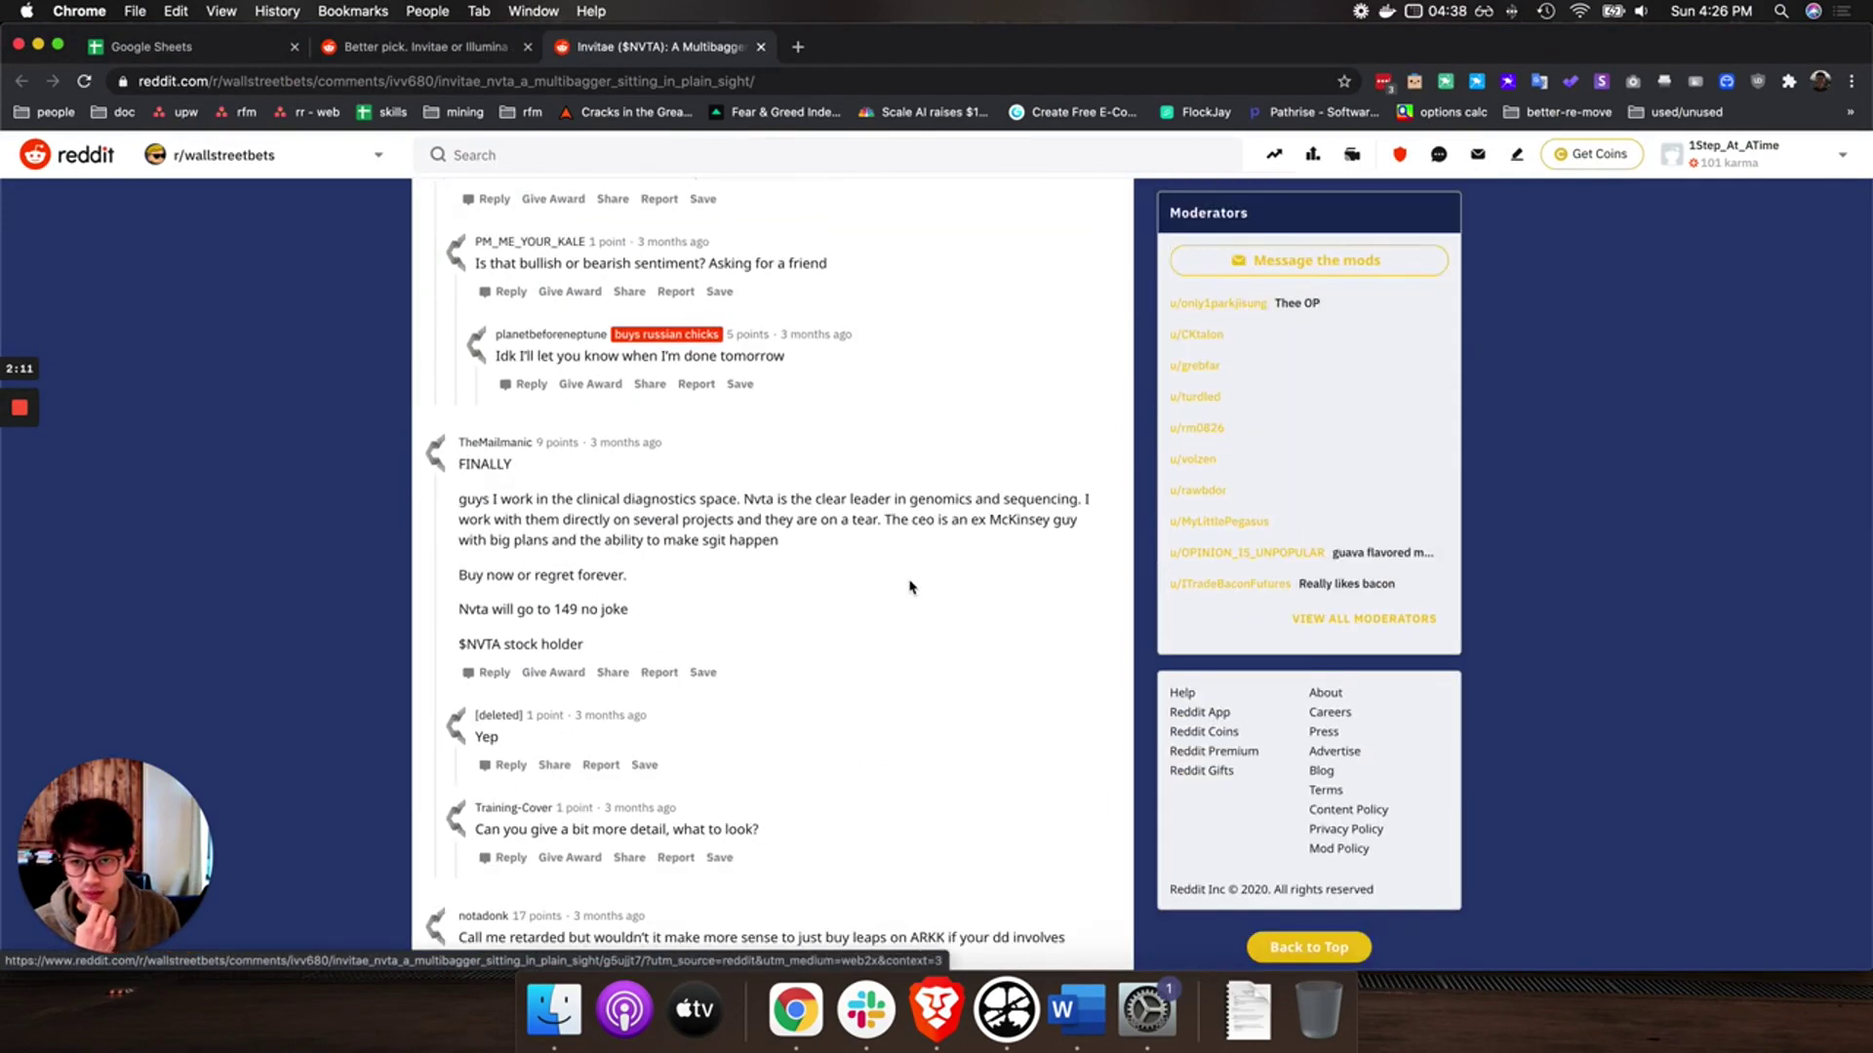
pyautogui.tripleClick(512, 495)
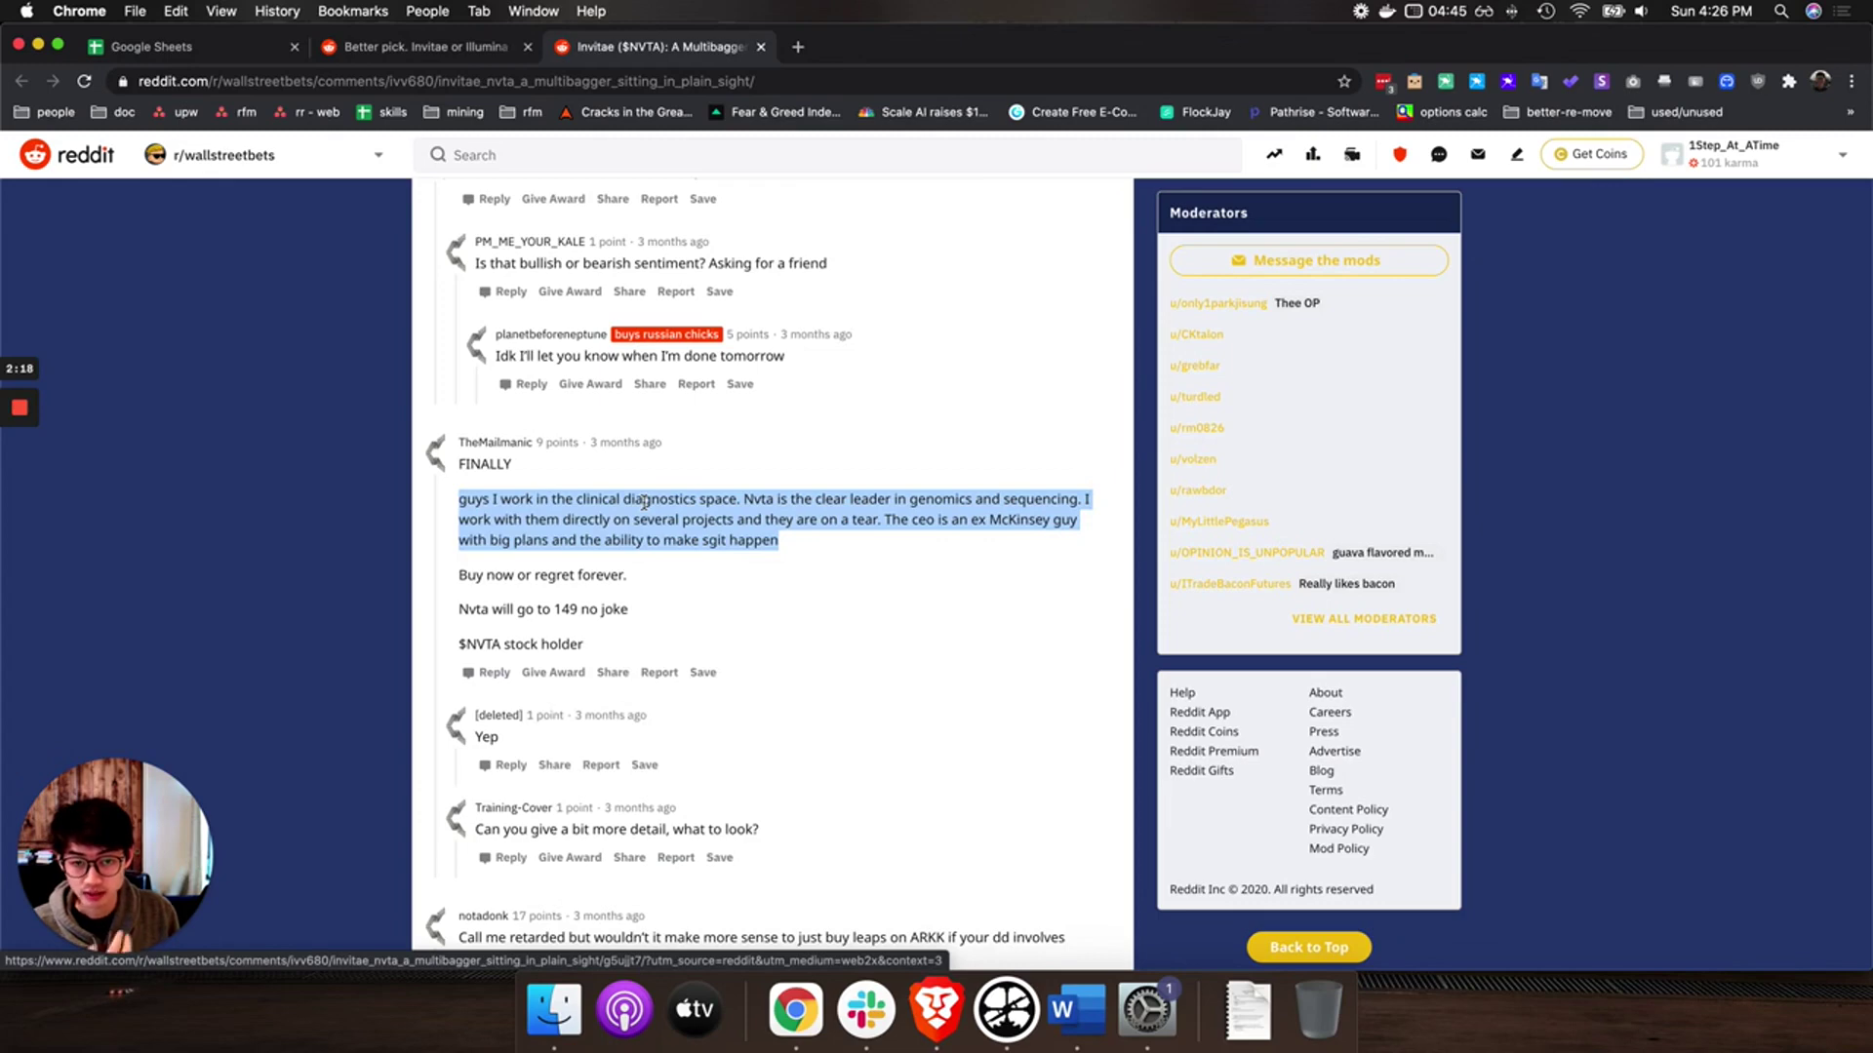
# Step: Read the remaining replies in the r/wallstreetbets thread, rechecking the end of the original post
pyautogui.scroll(-6, 643, 503)
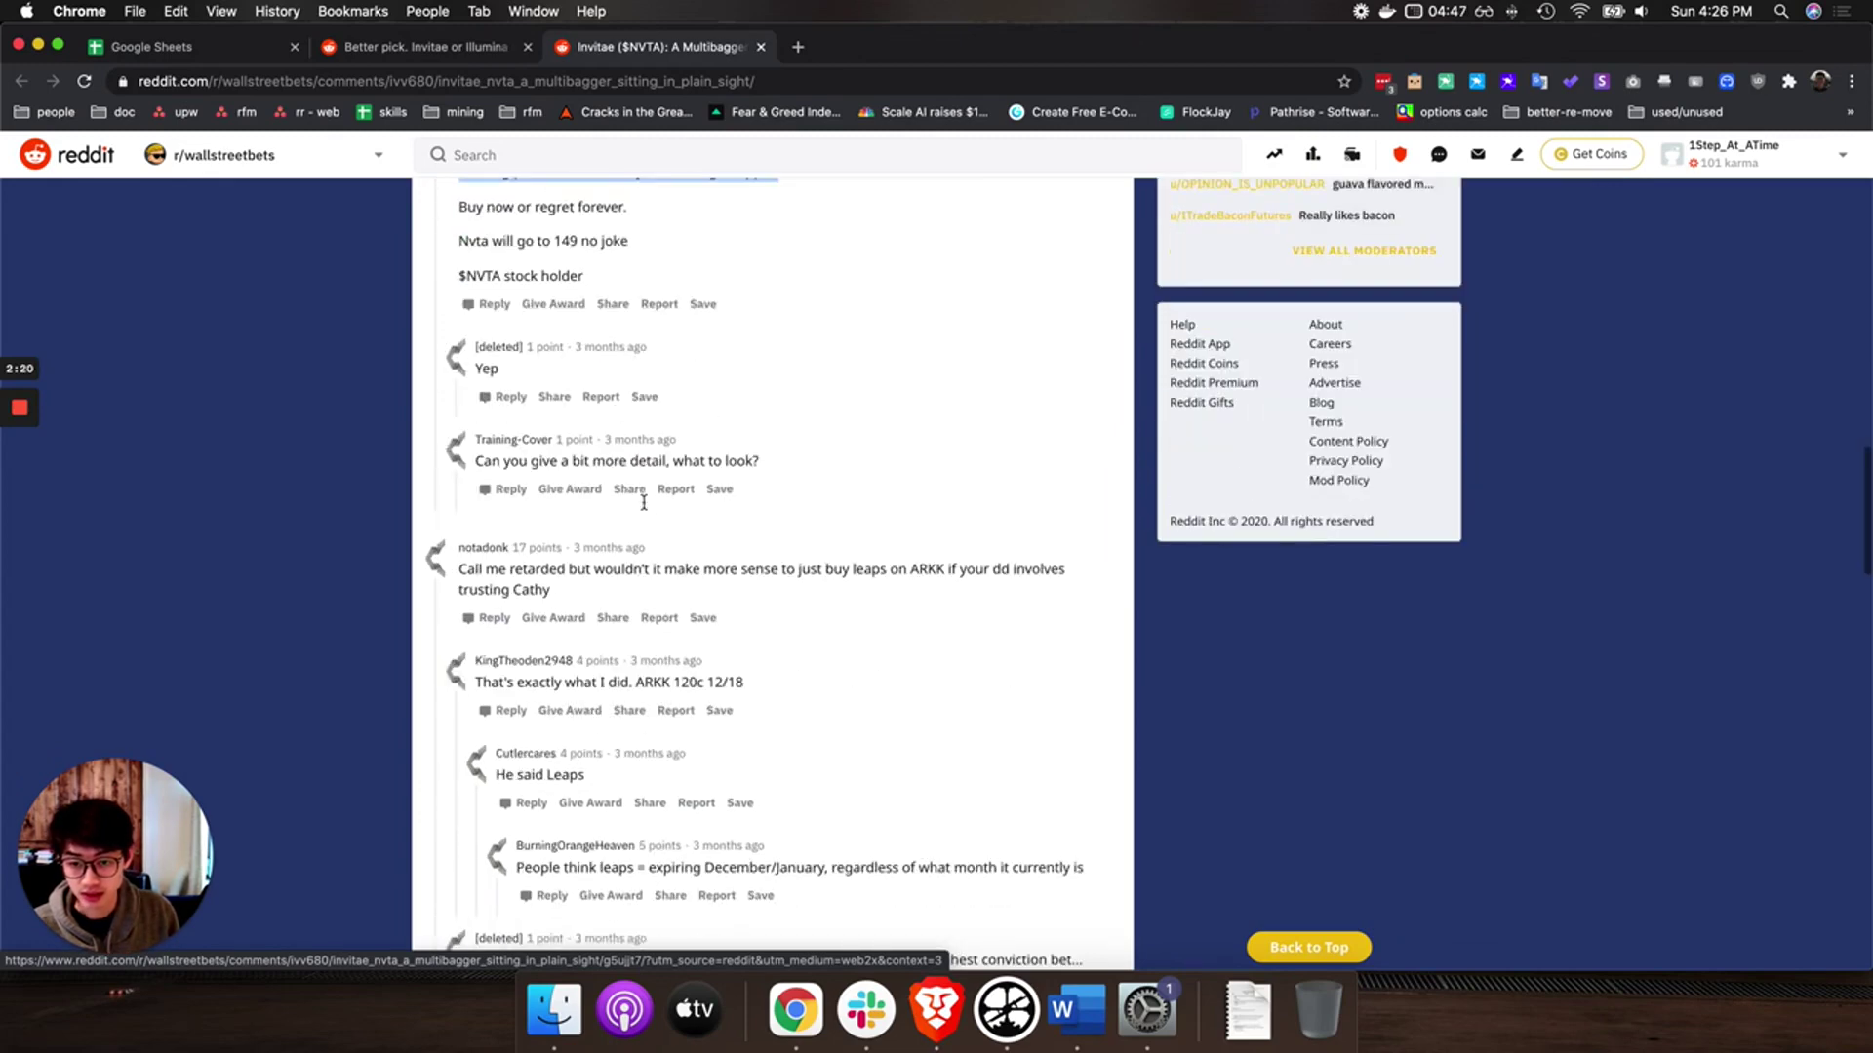
pyautogui.scroll(20, 643, 507)
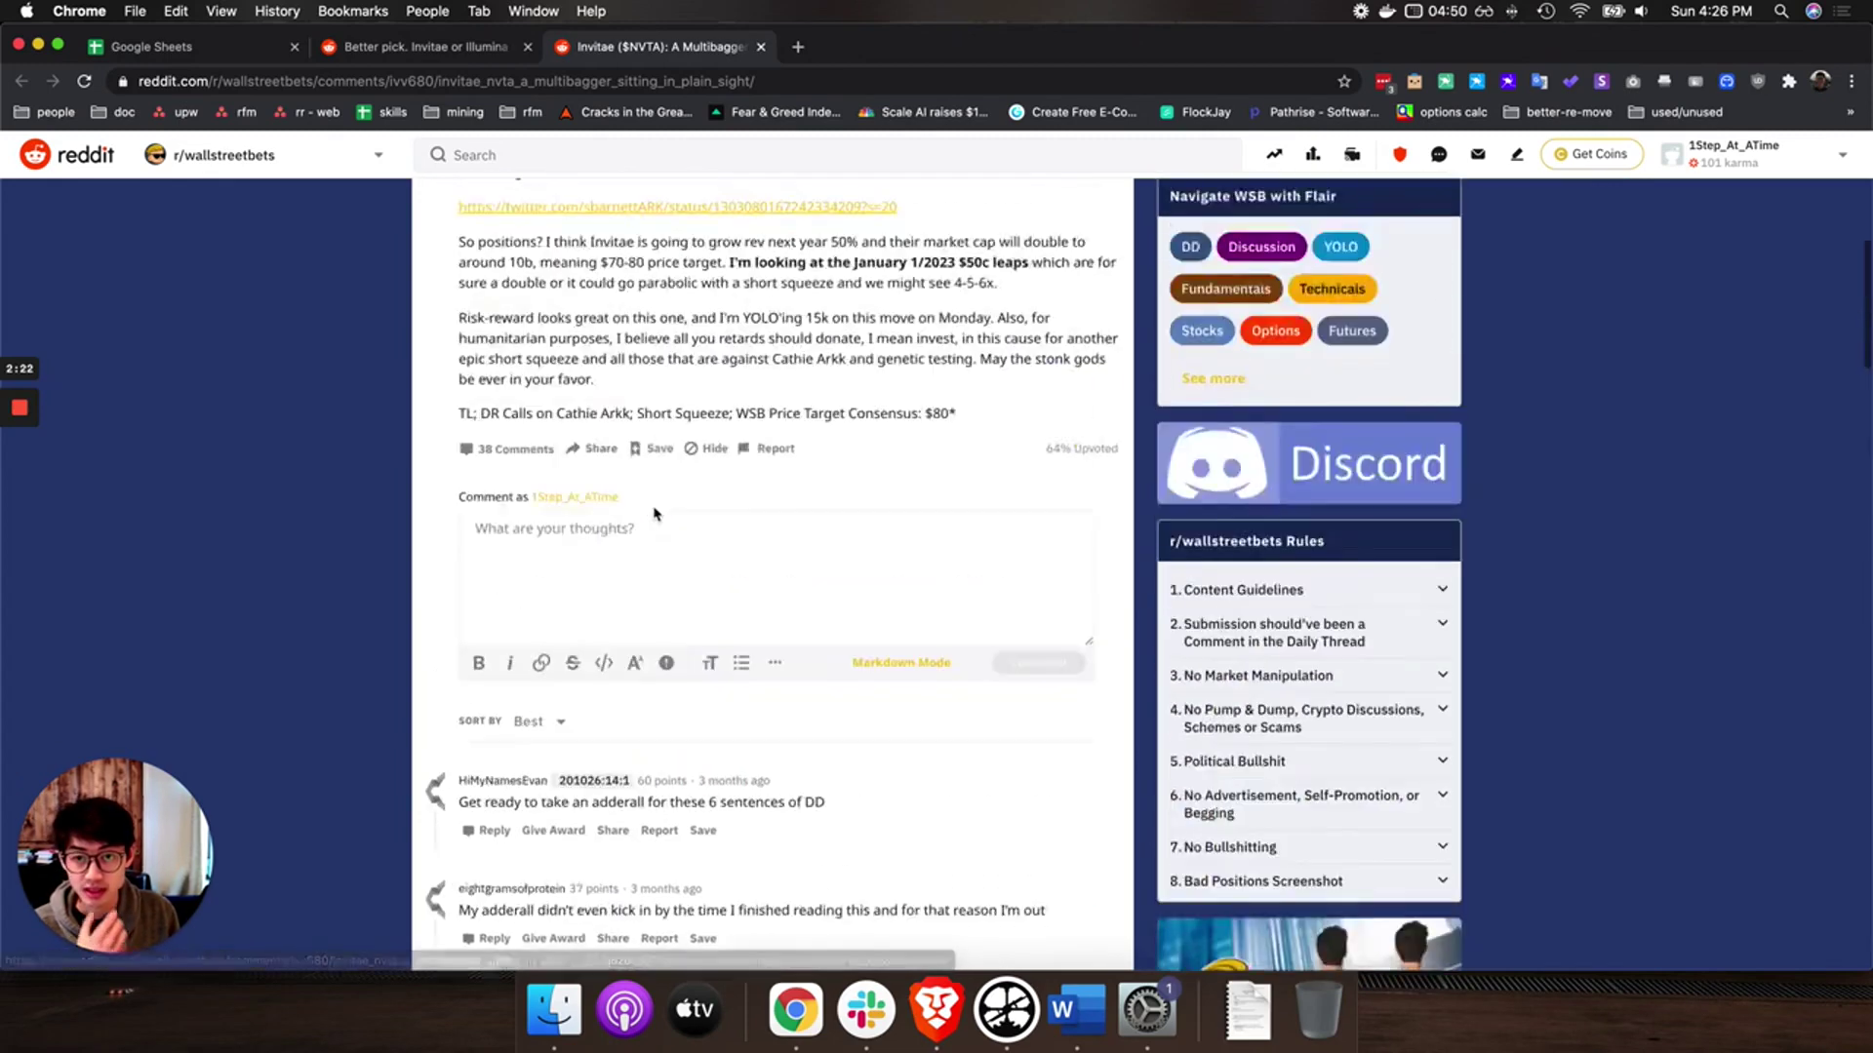
pyautogui.scroll(-20, 709, 583)
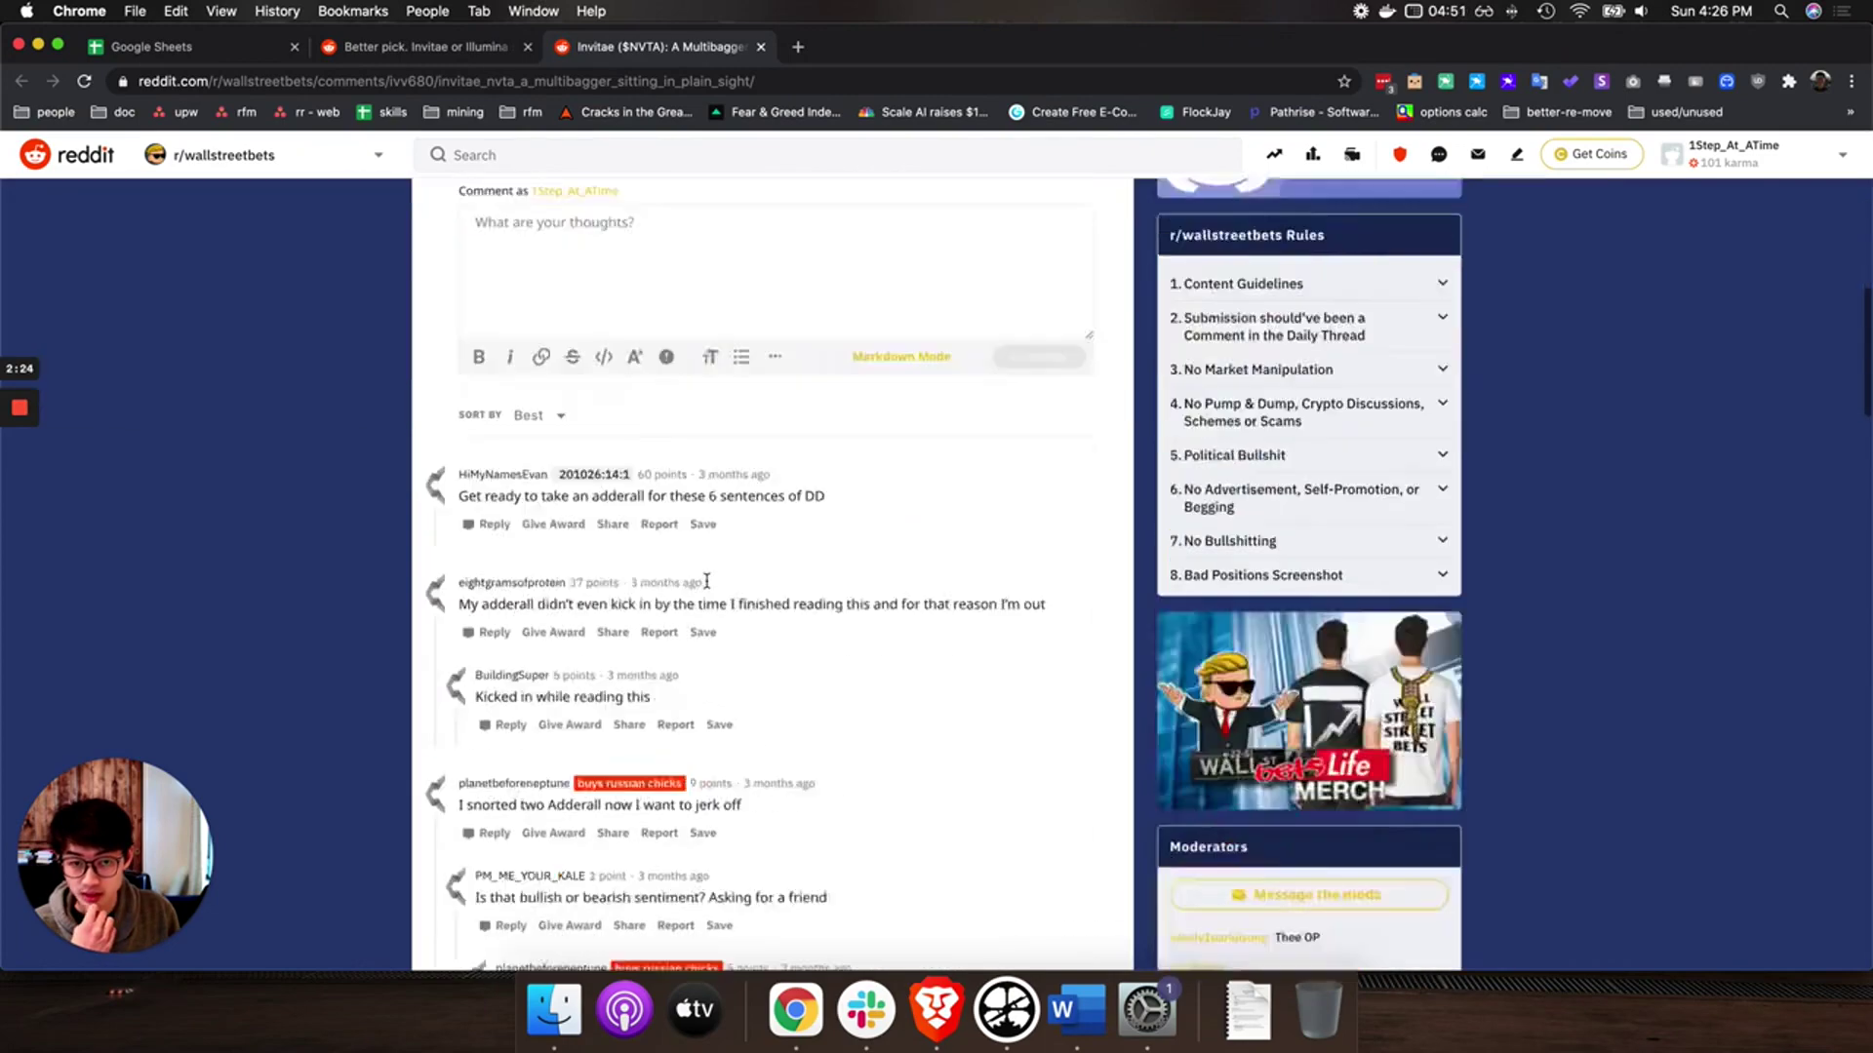
pyautogui.scroll(-7, 760, 719)
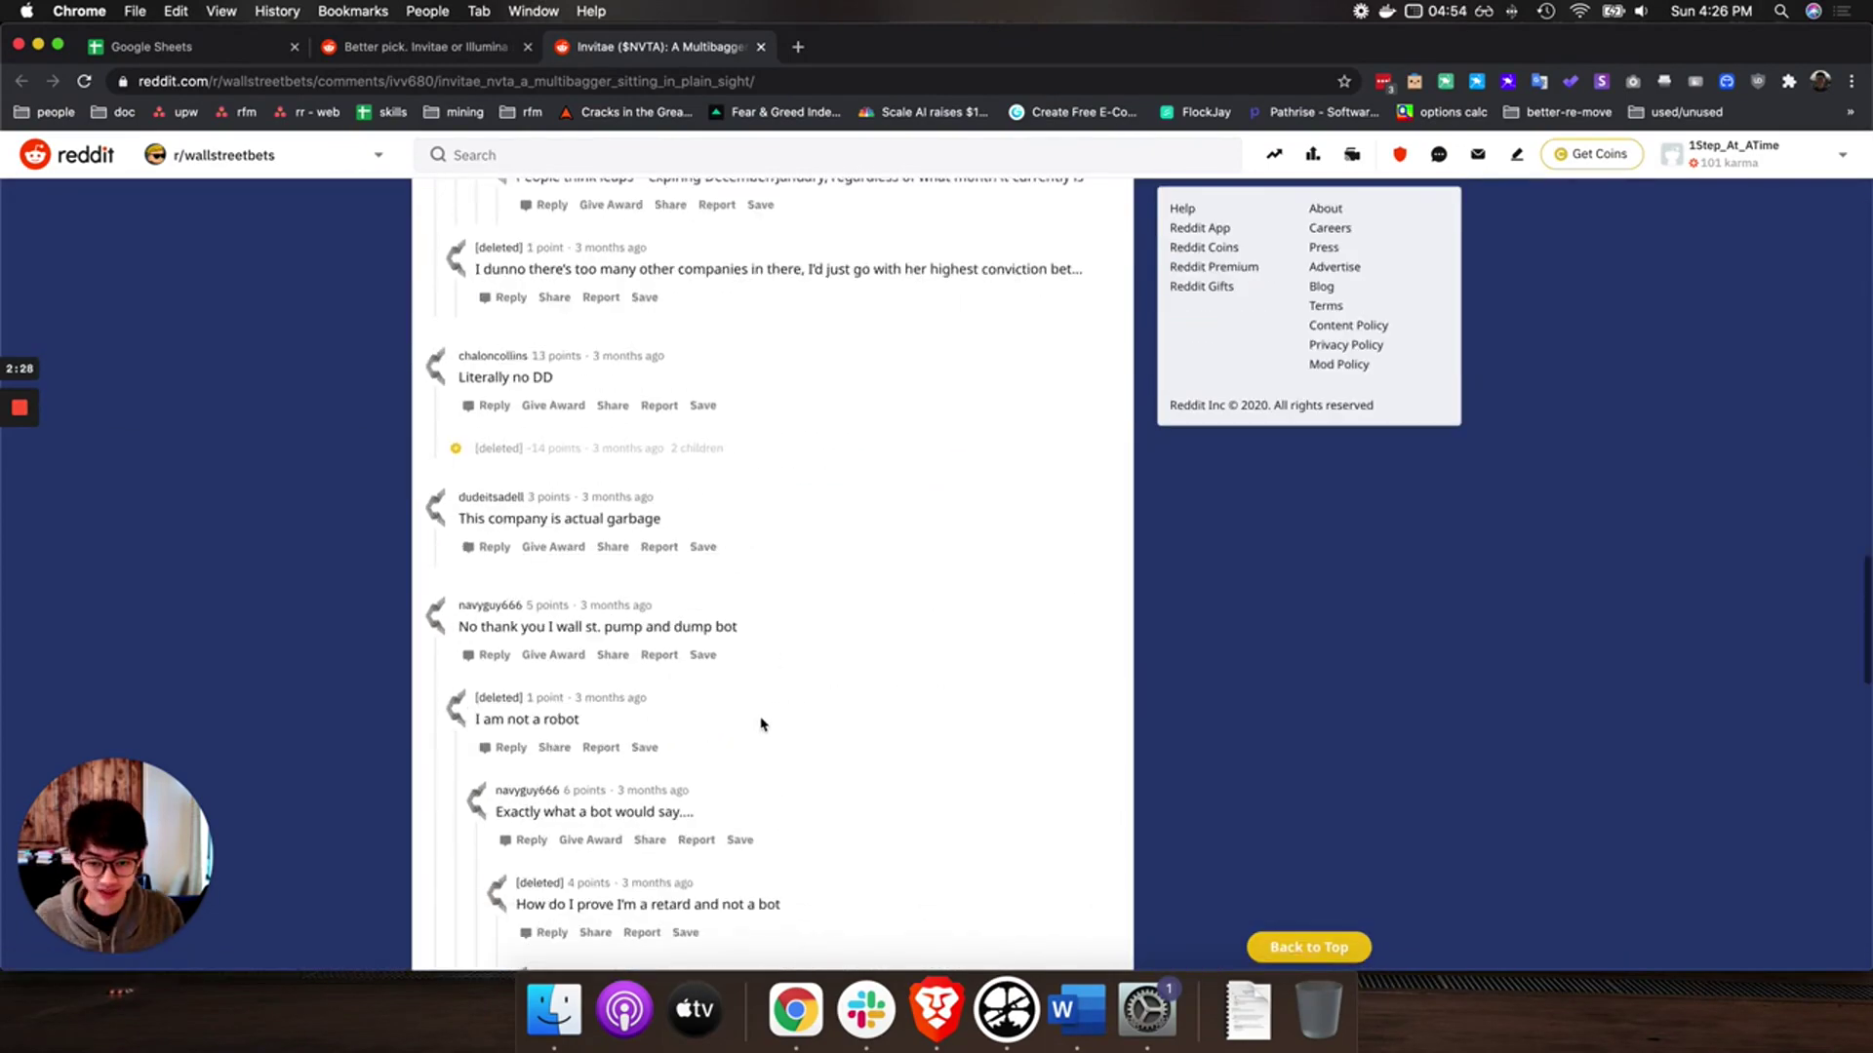
pyautogui.scroll(-6, 763, 720)
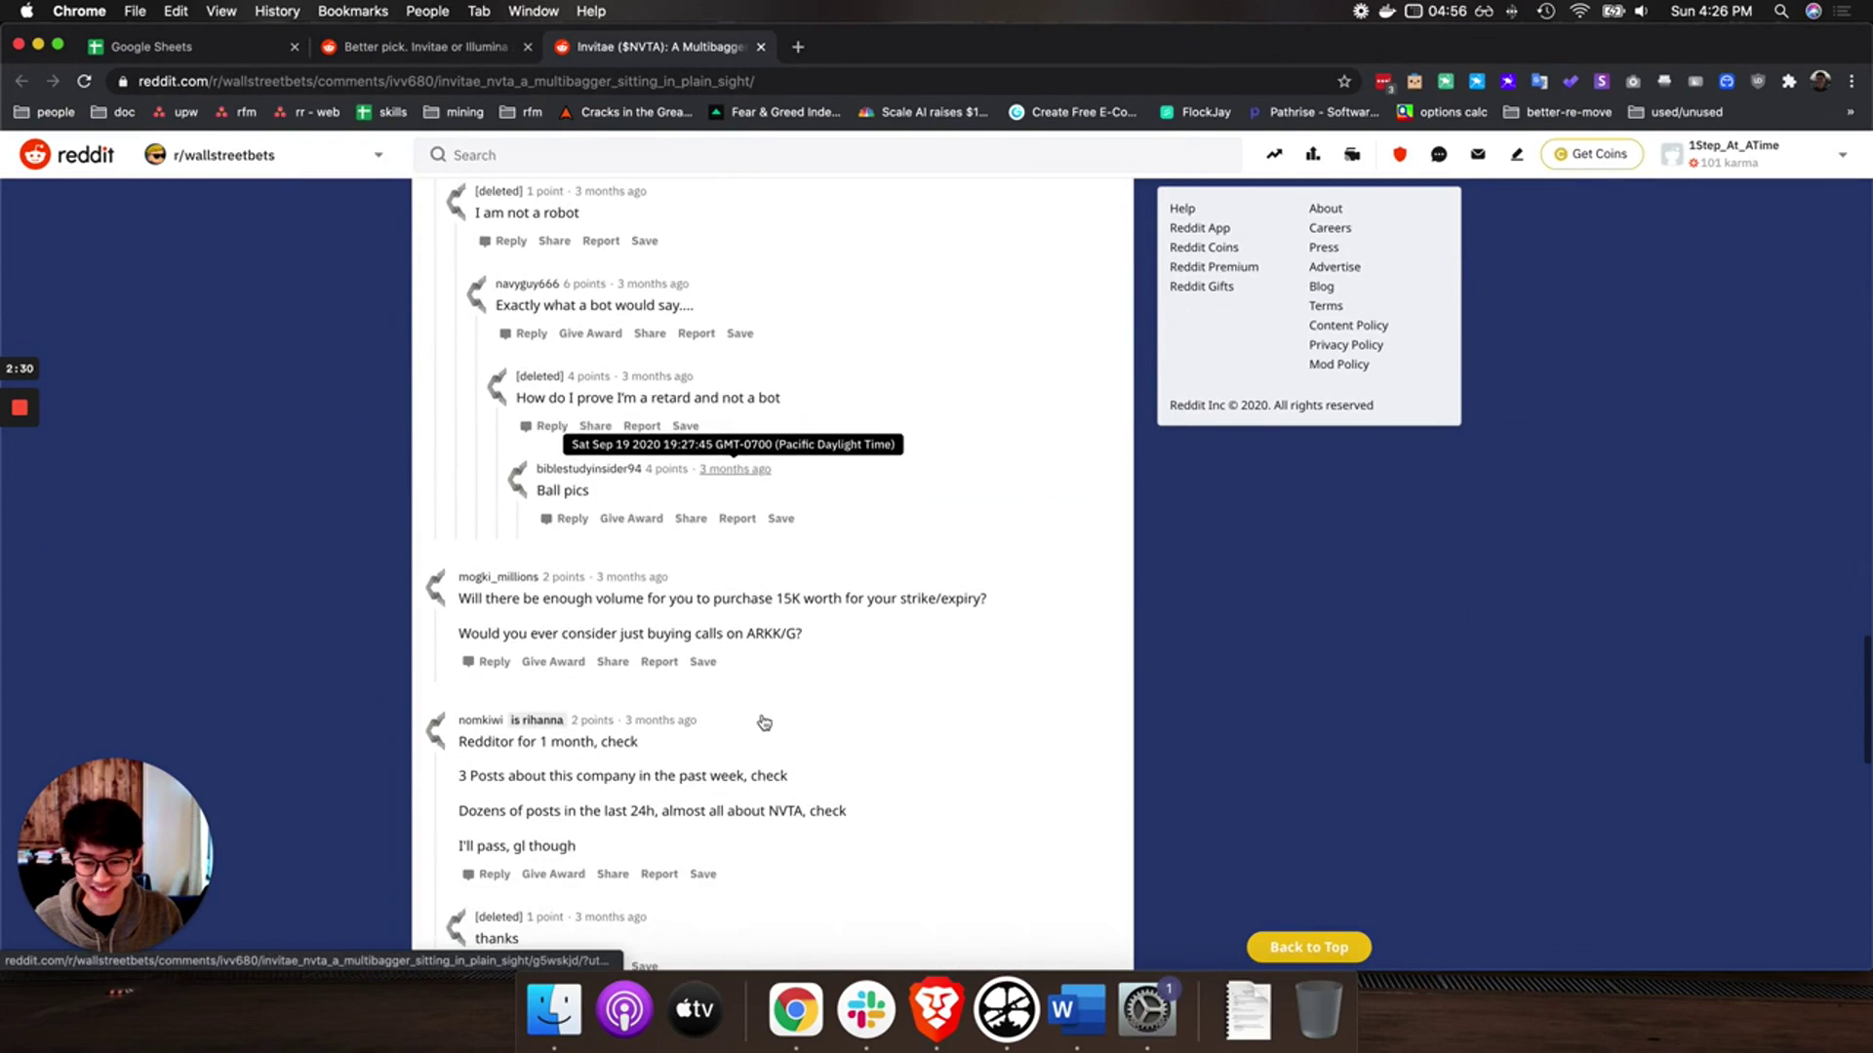
# Step: Switch back to Roam Research and review the embedded tweet and Reddit links in the NVTA notes
pyautogui.hotkey('ctrl', 'Up')
pyautogui.click(736, 414)
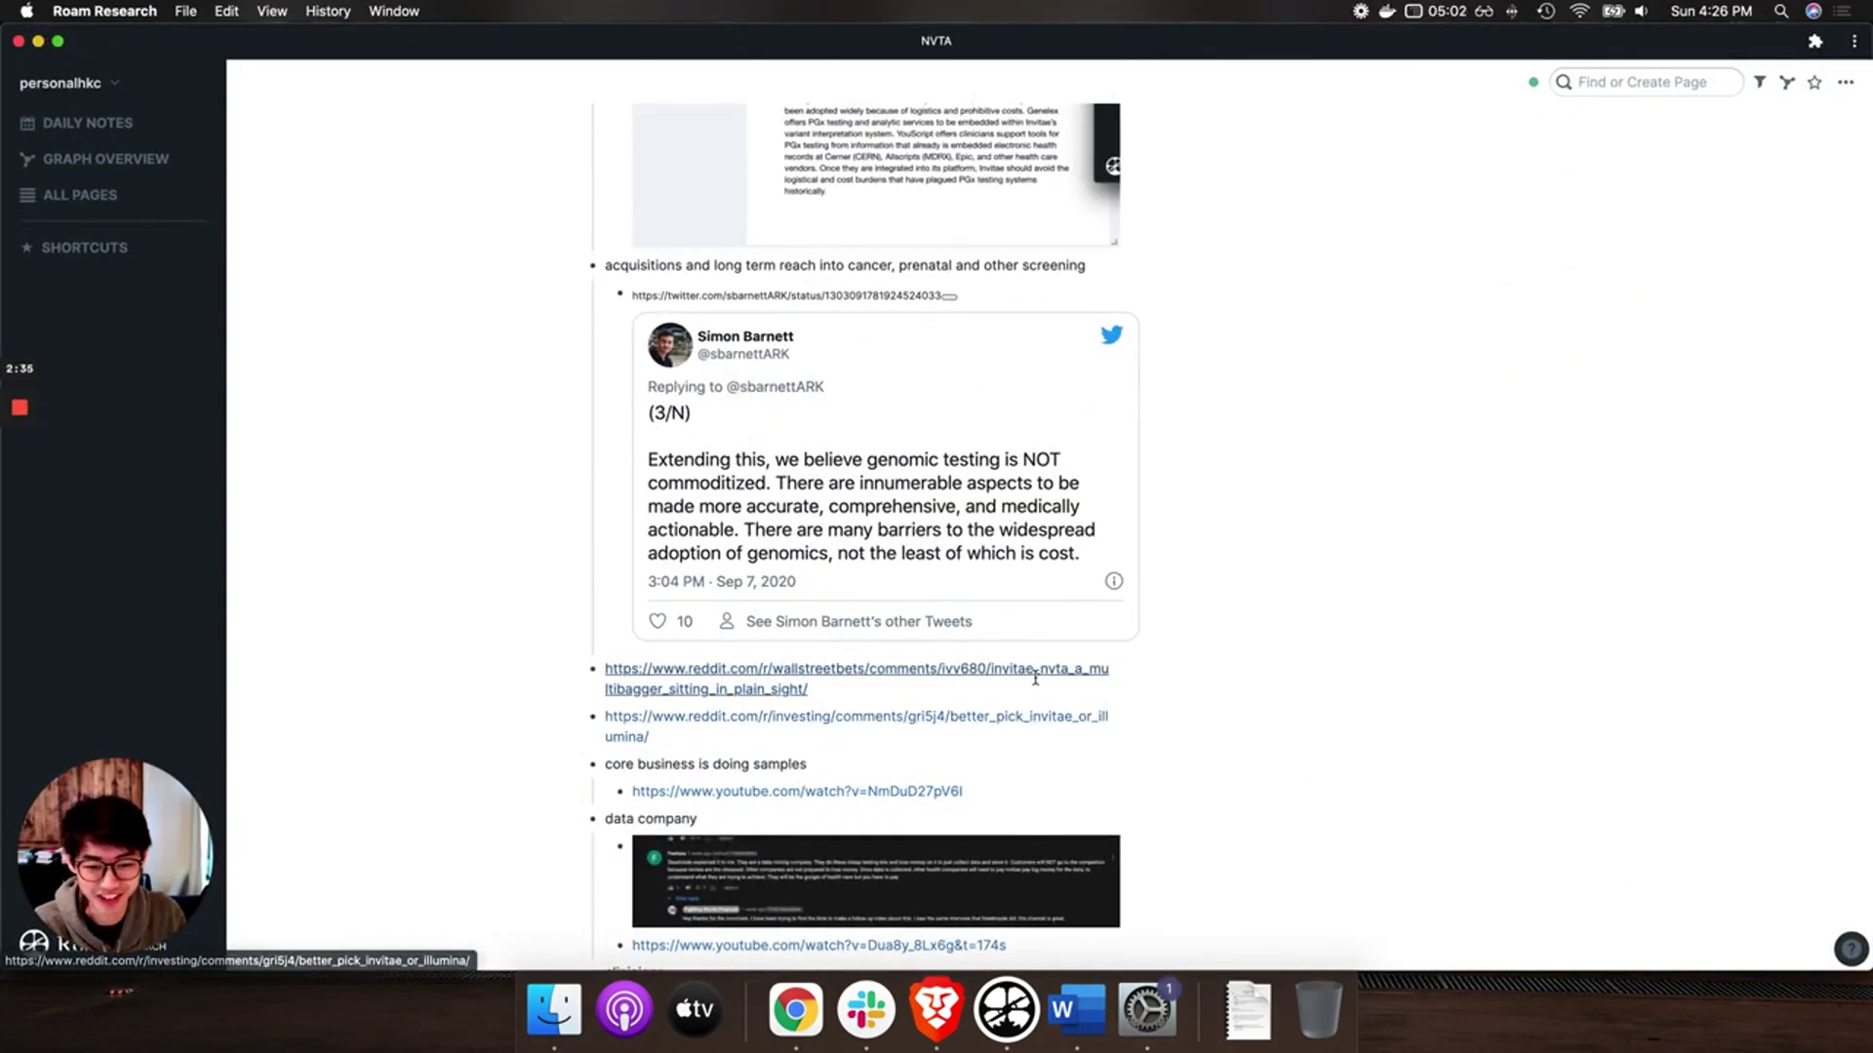
pyautogui.scroll(-1, 1036, 675)
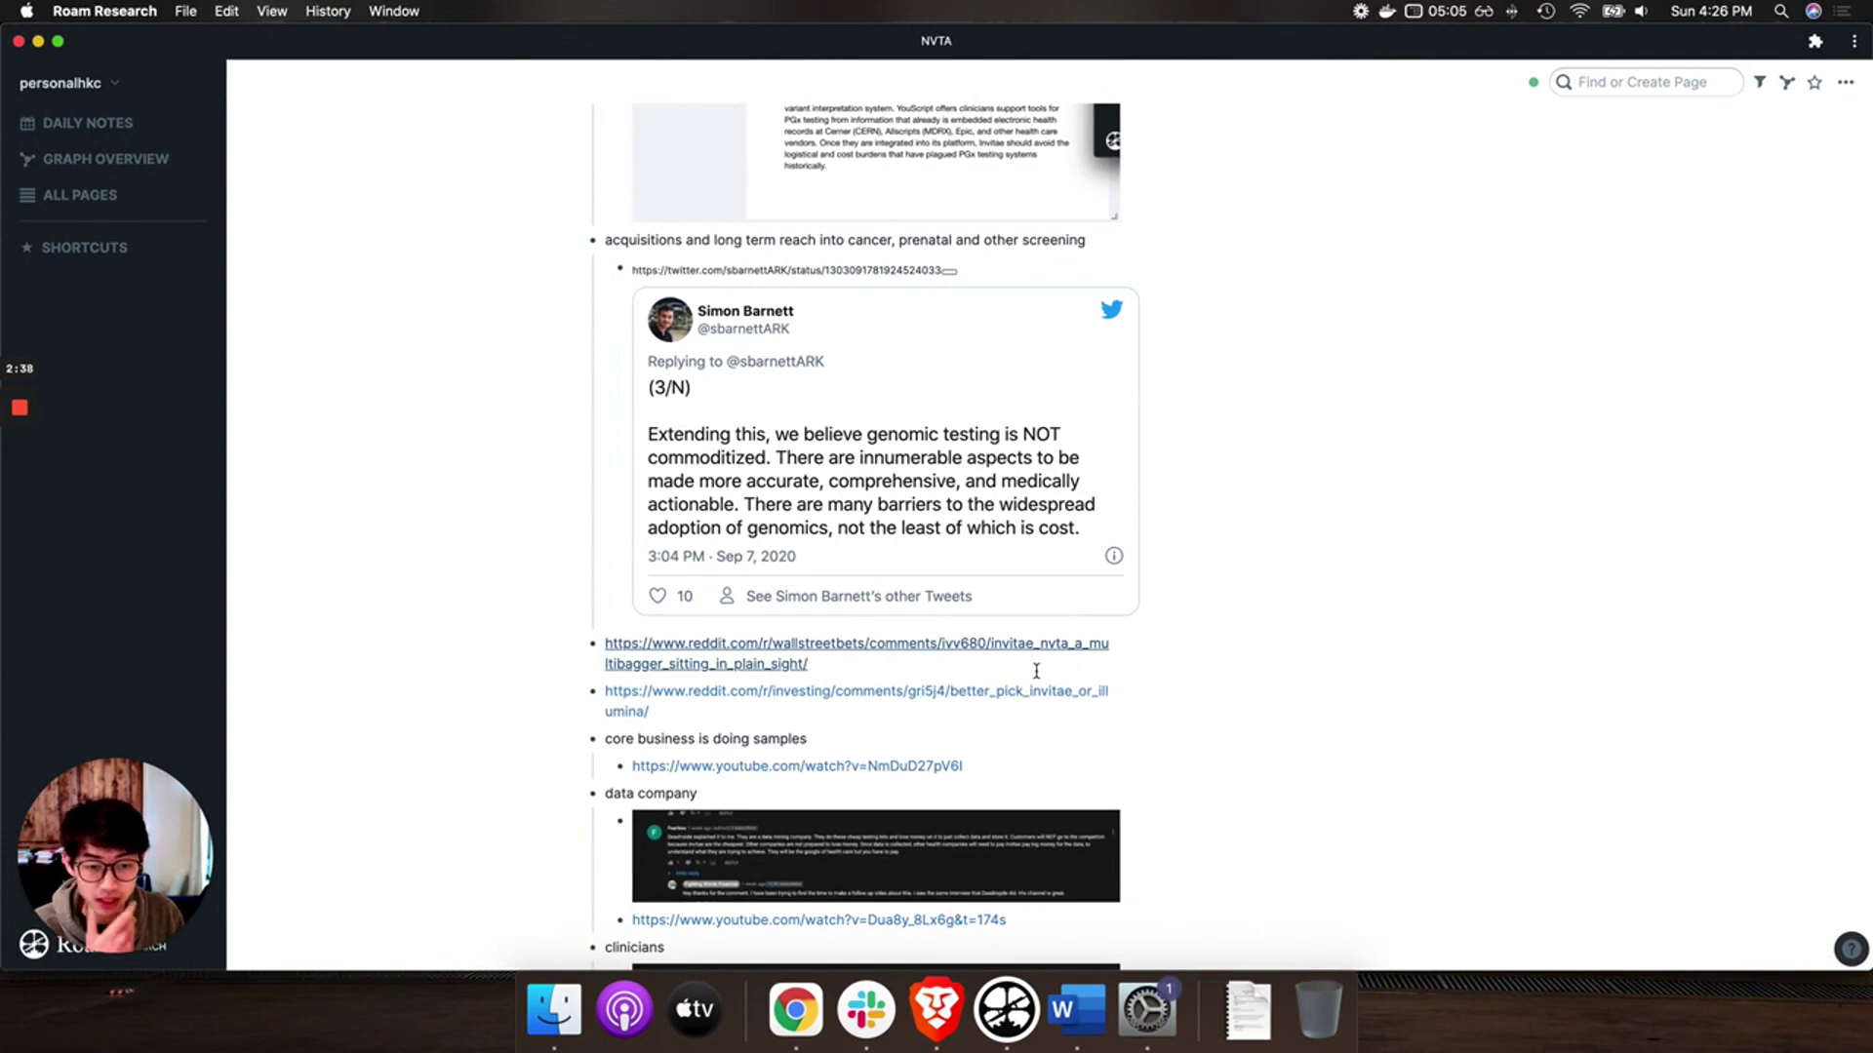
pyautogui.scroll(3, 1036, 671)
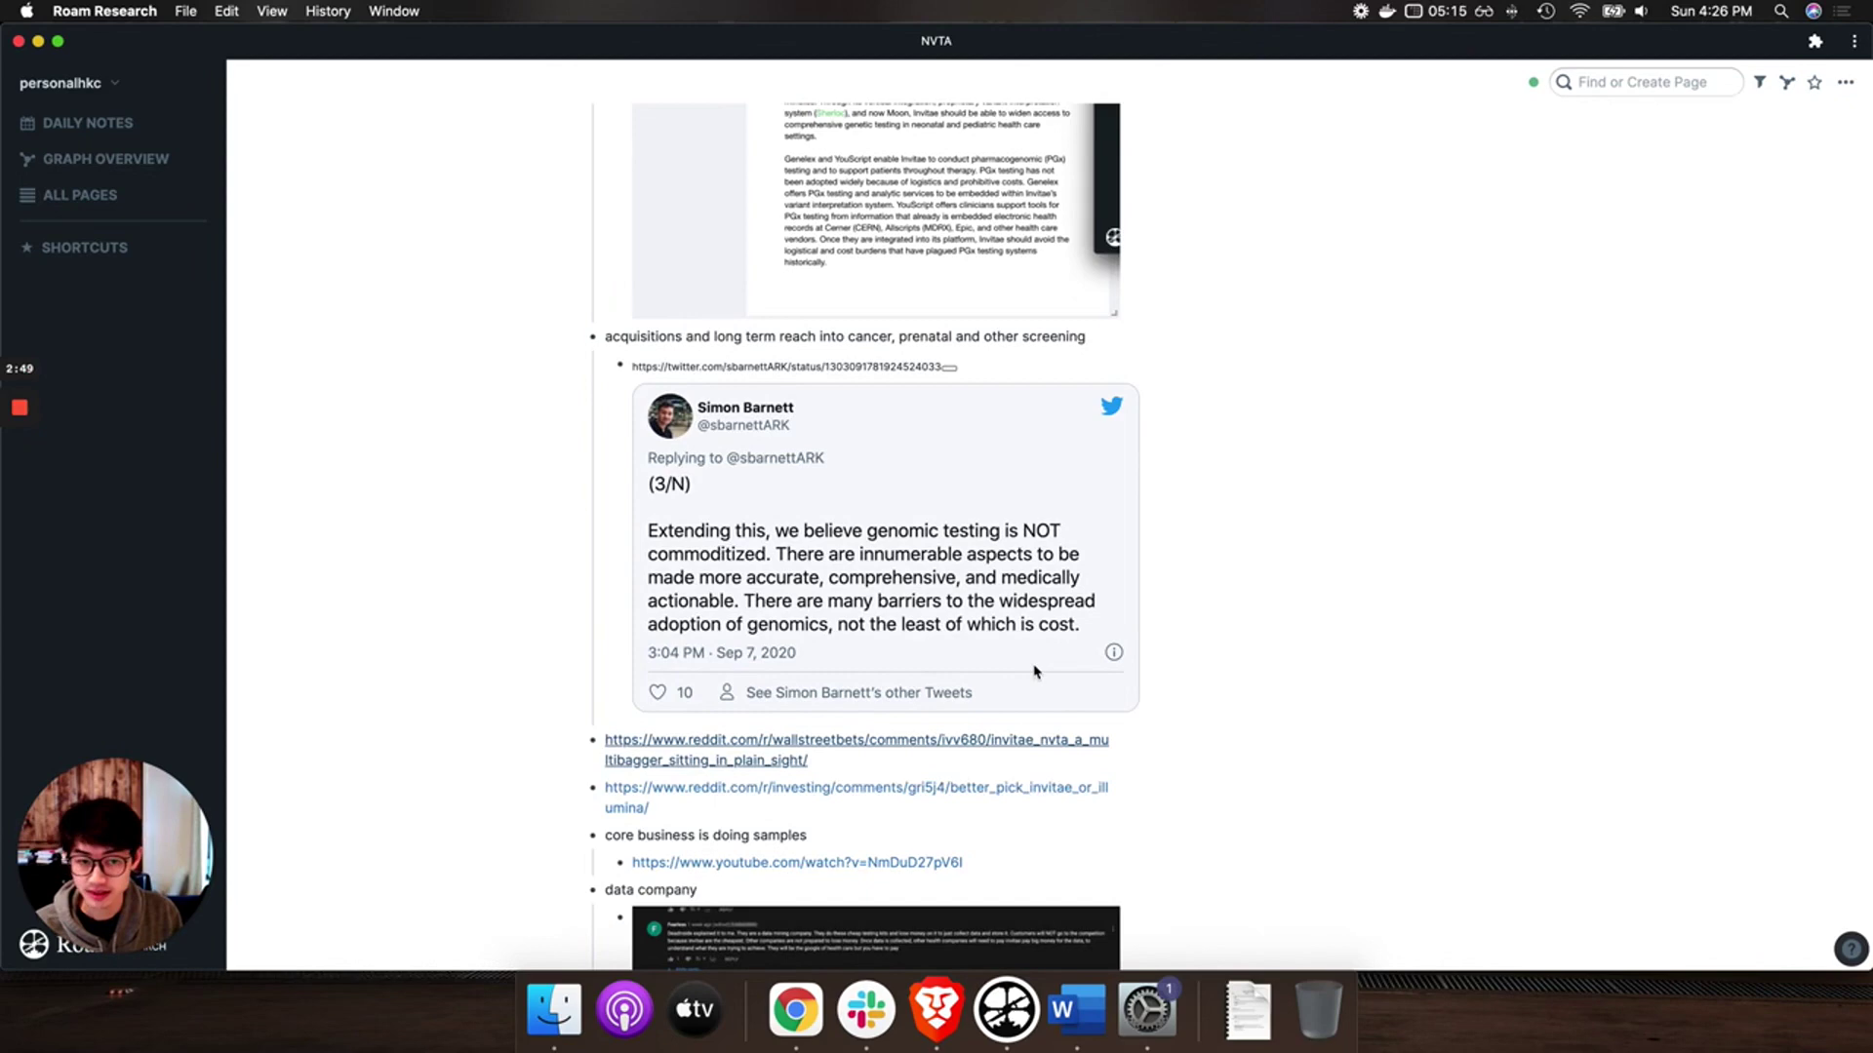
# Step: Switch to Chrome, search Google for "nvta market cap" in a new tab and examine Invitae's market summary
pyautogui.hotkey('ctrl', 'Up')
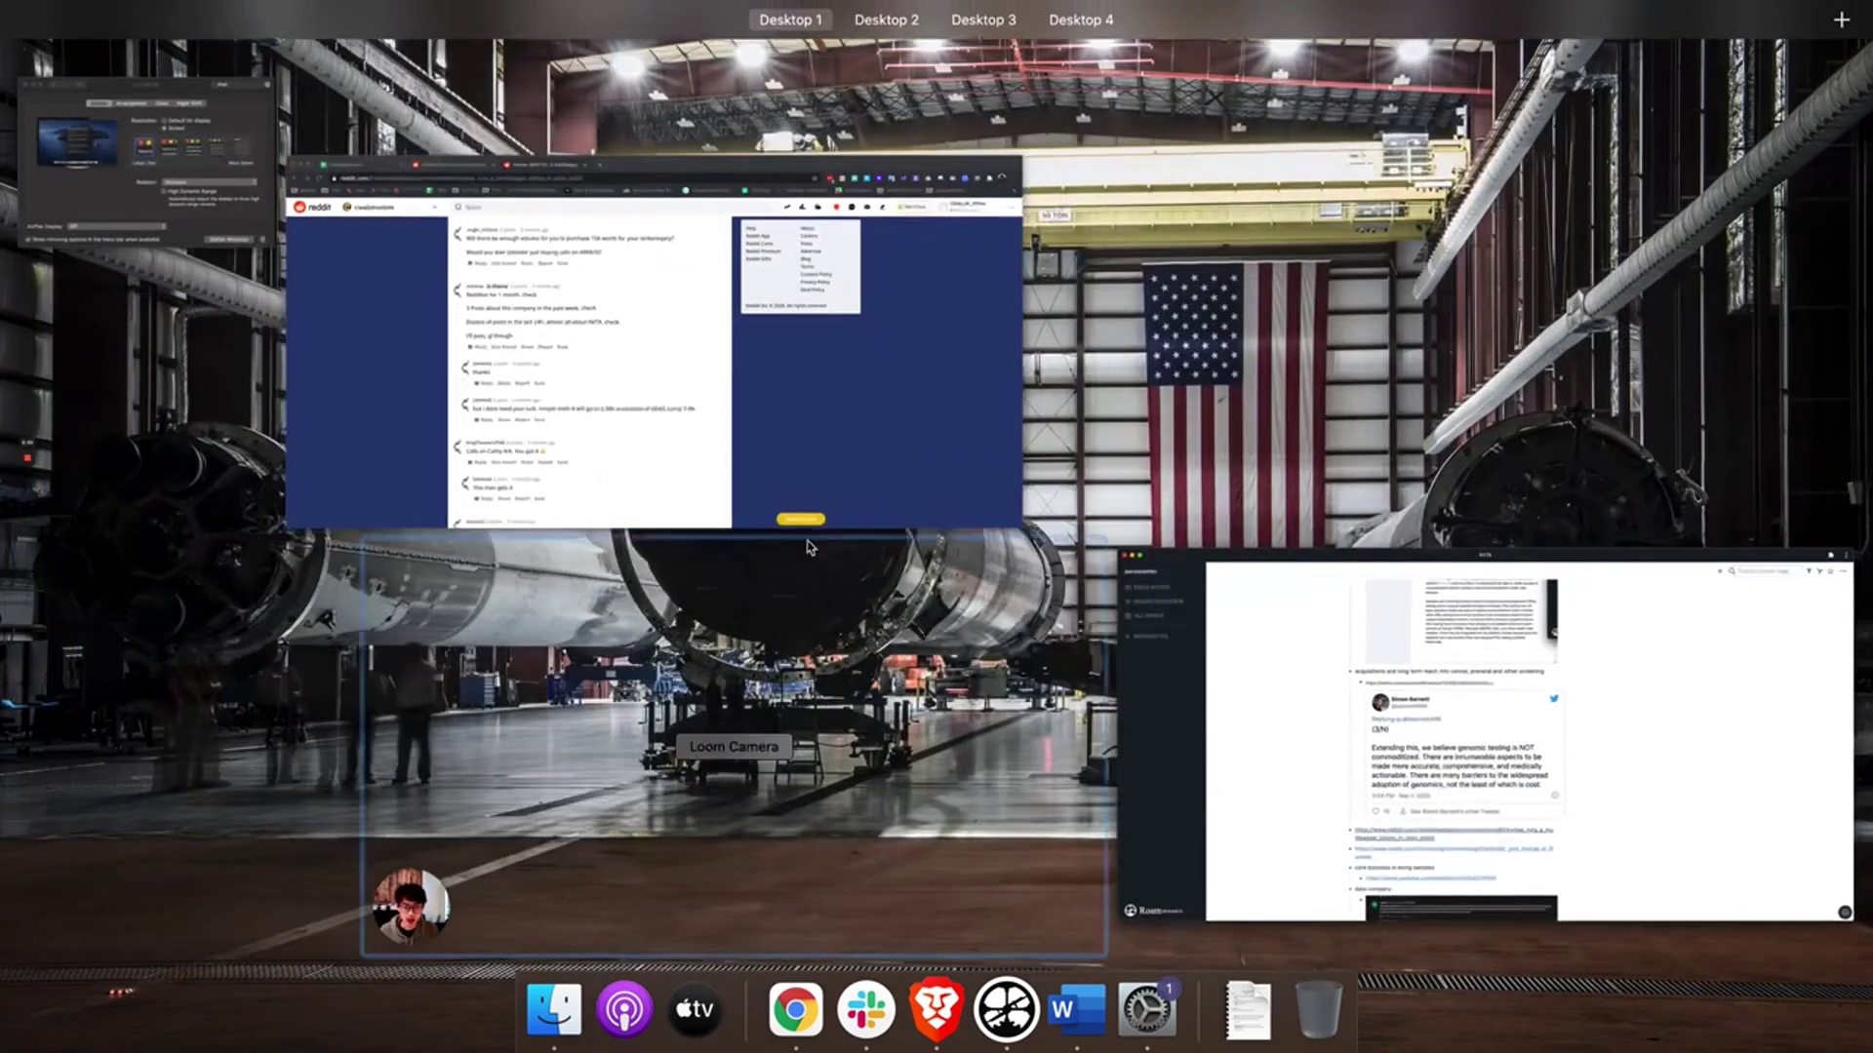
pyautogui.click(781, 492)
pyautogui.press('super+t')
pyautogui.write('nvta')
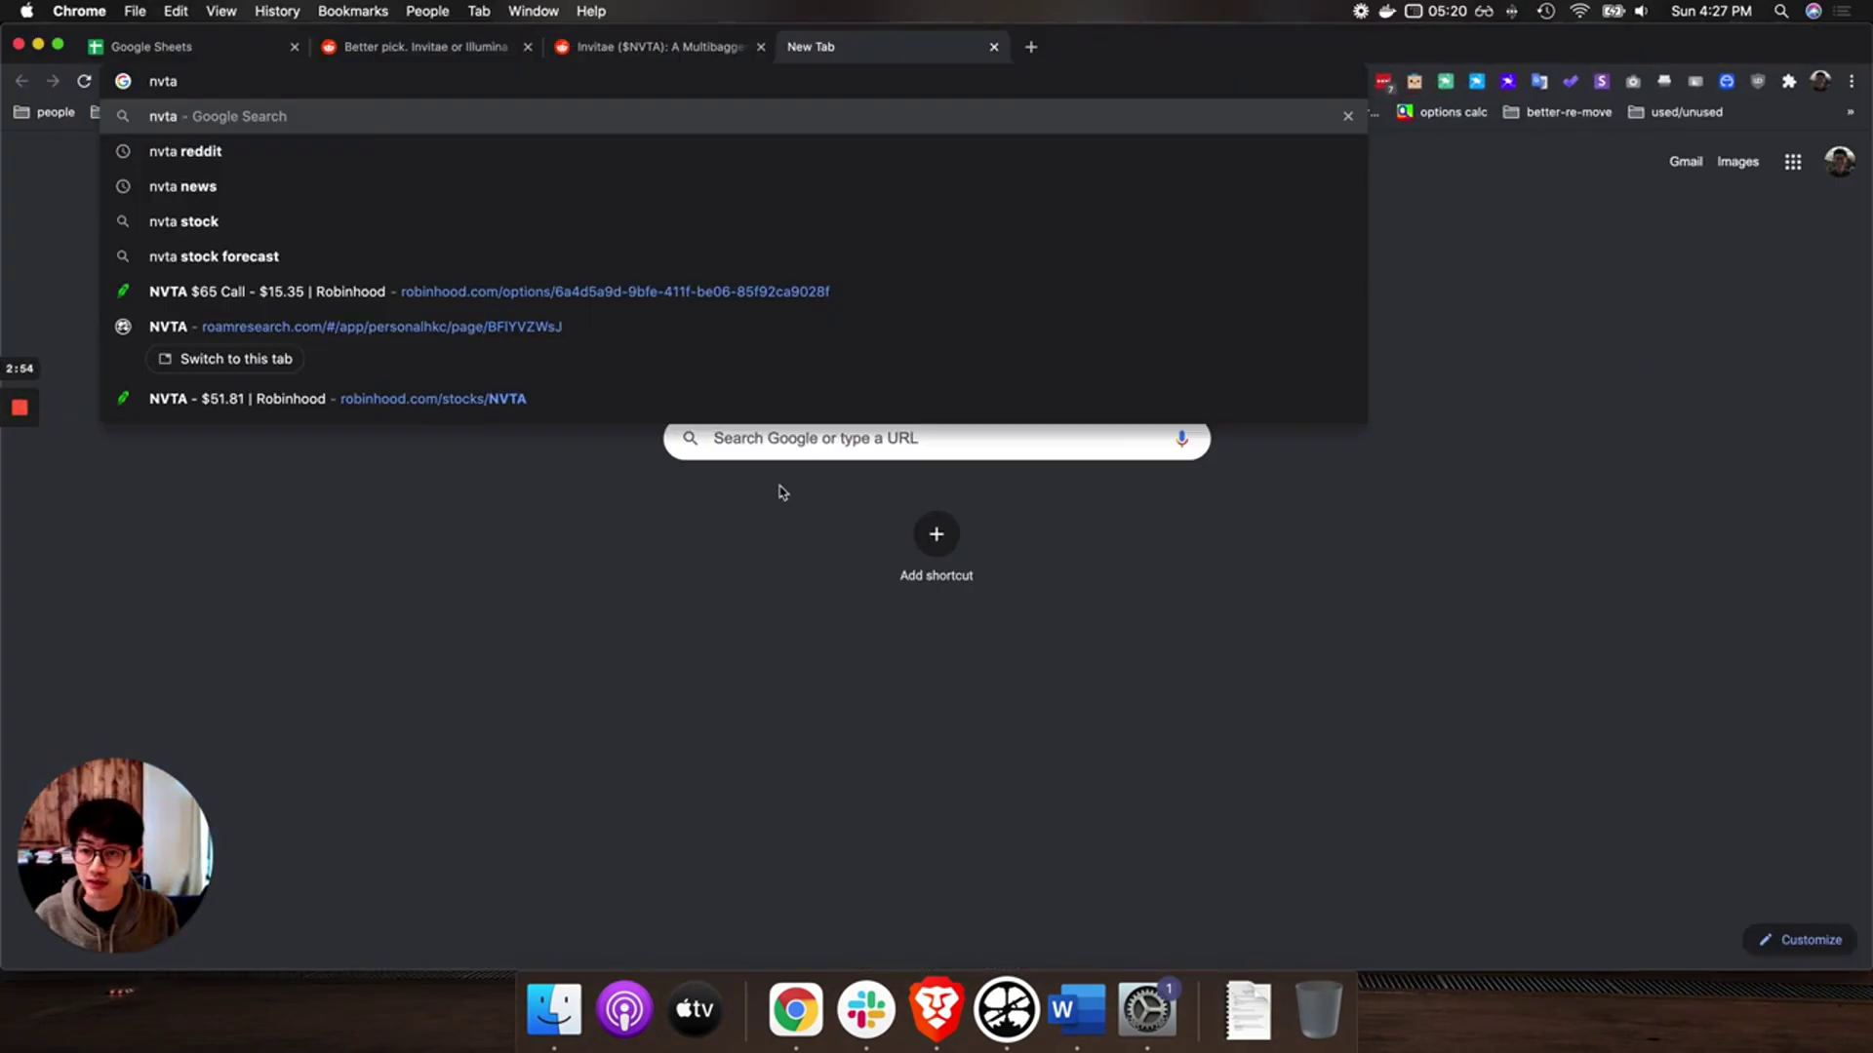
pyautogui.write(' market cap')
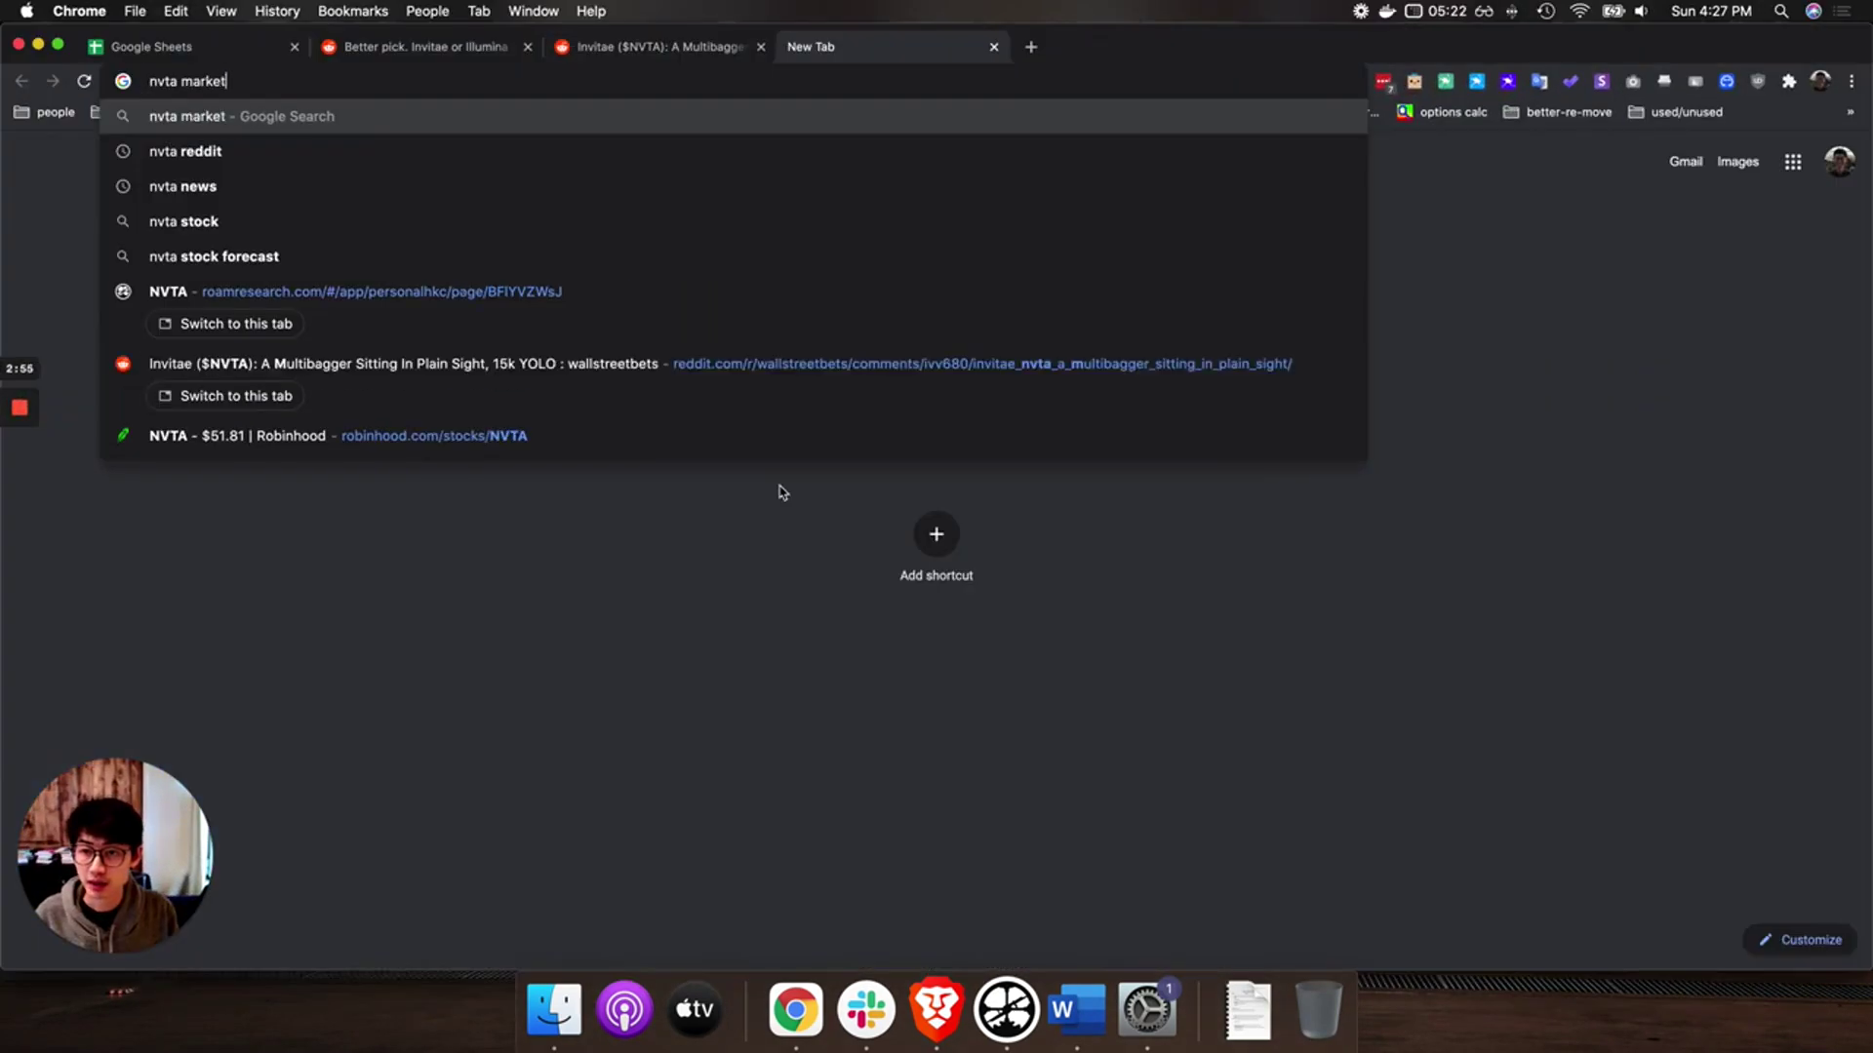
pyautogui.press('Return')
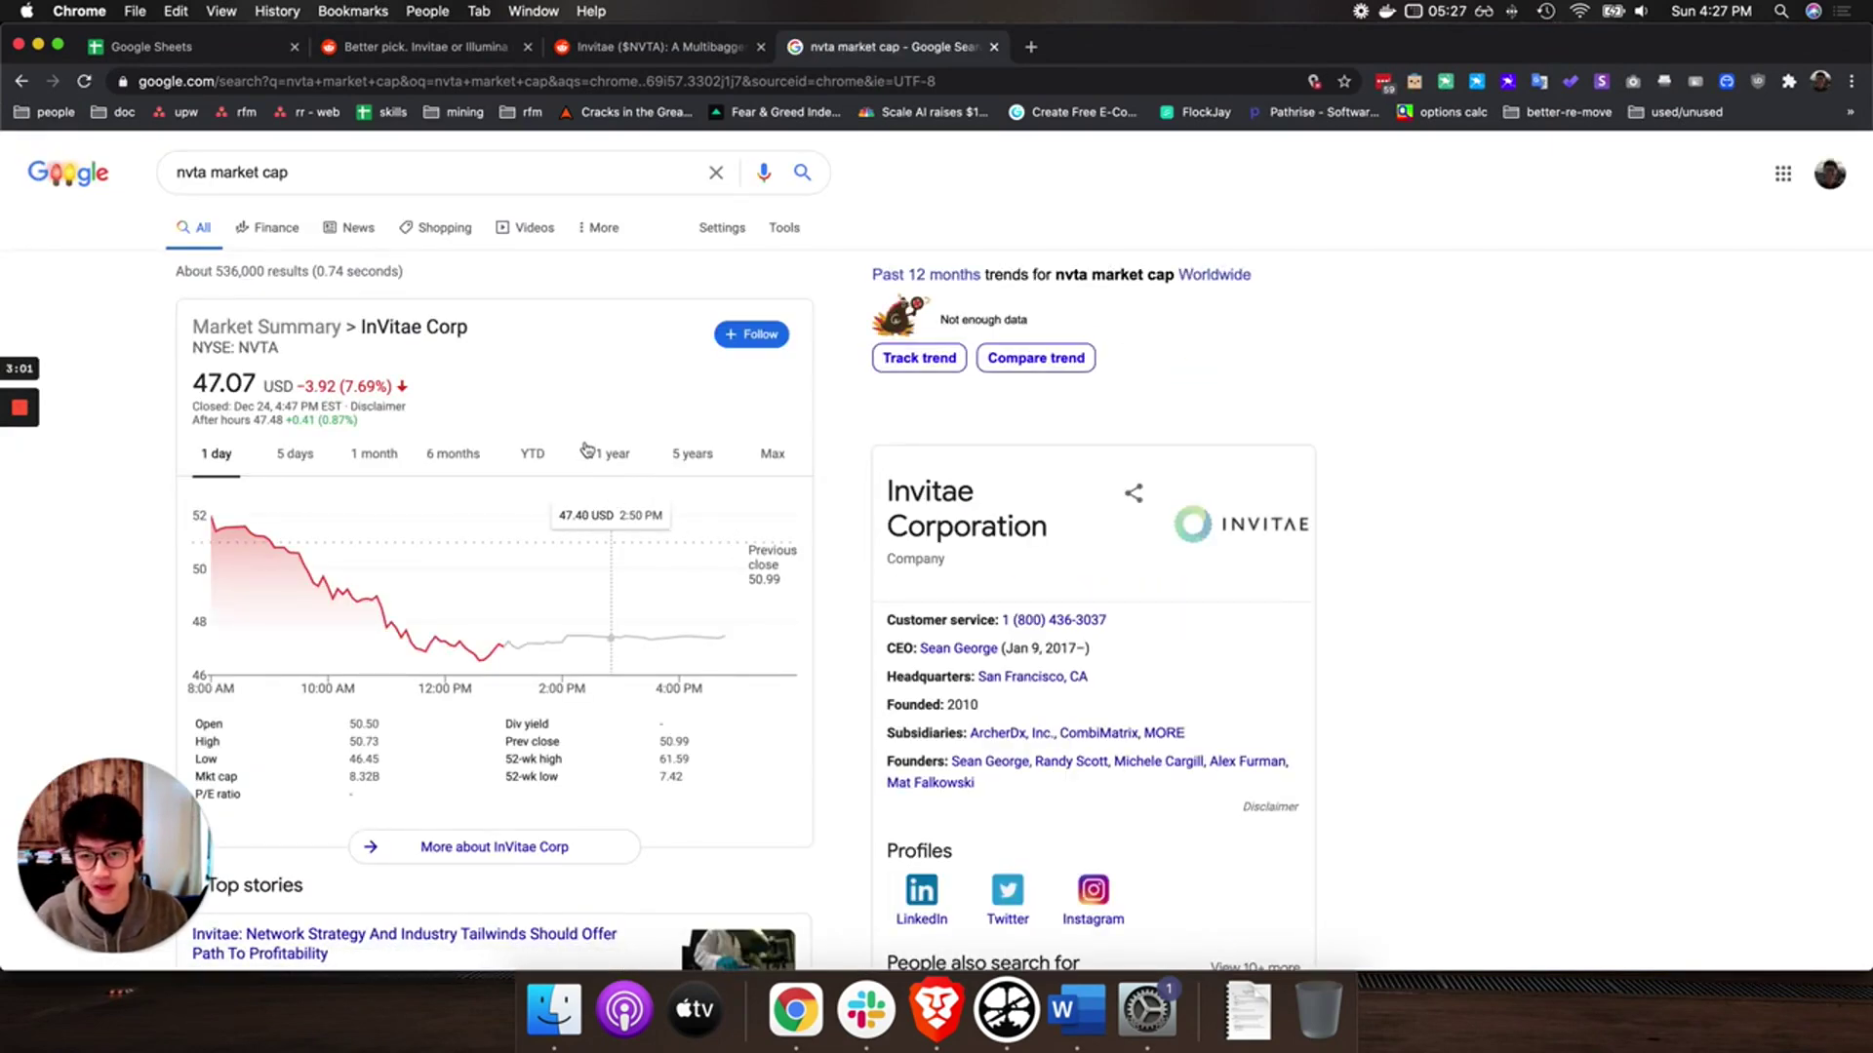
pyautogui.scroll(-5, 586, 450)
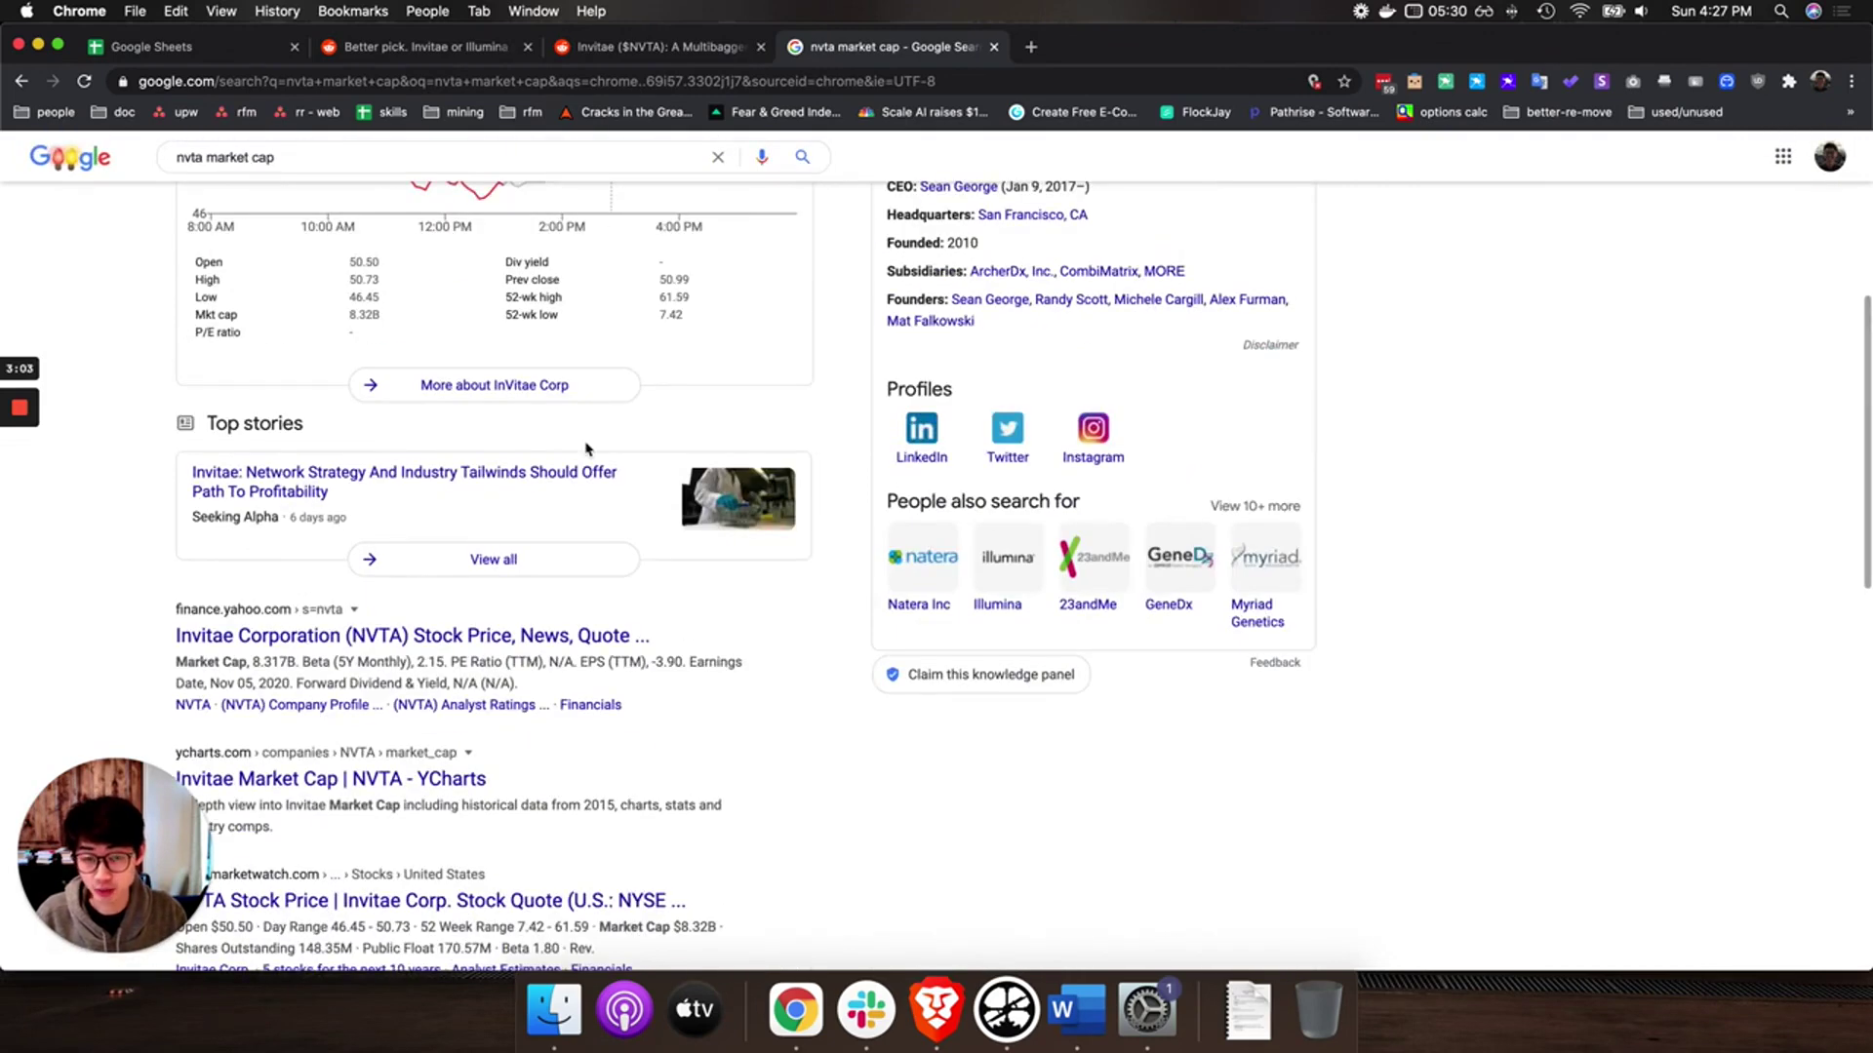
pyautogui.scroll(4, 587, 450)
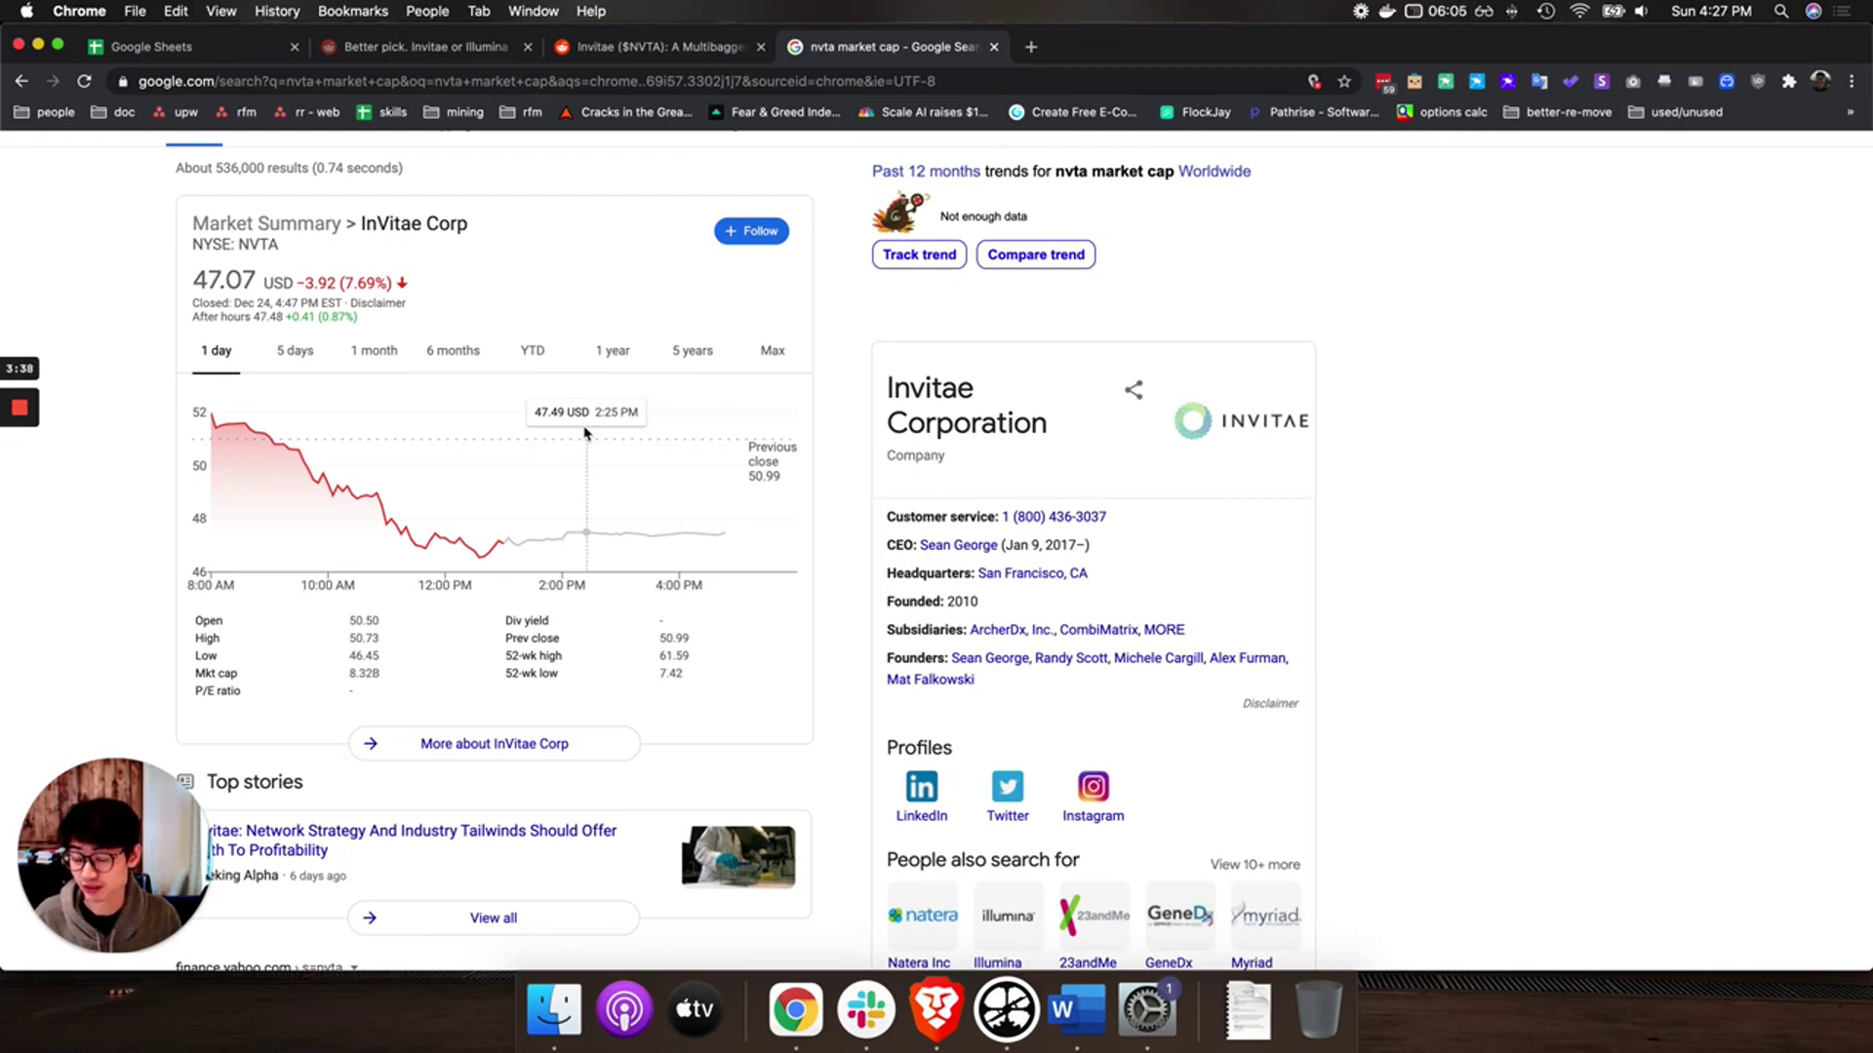
# Step: Return to the NVTA notes in Roam Research and review the core business and data company bullets
pyautogui.press('super+h')
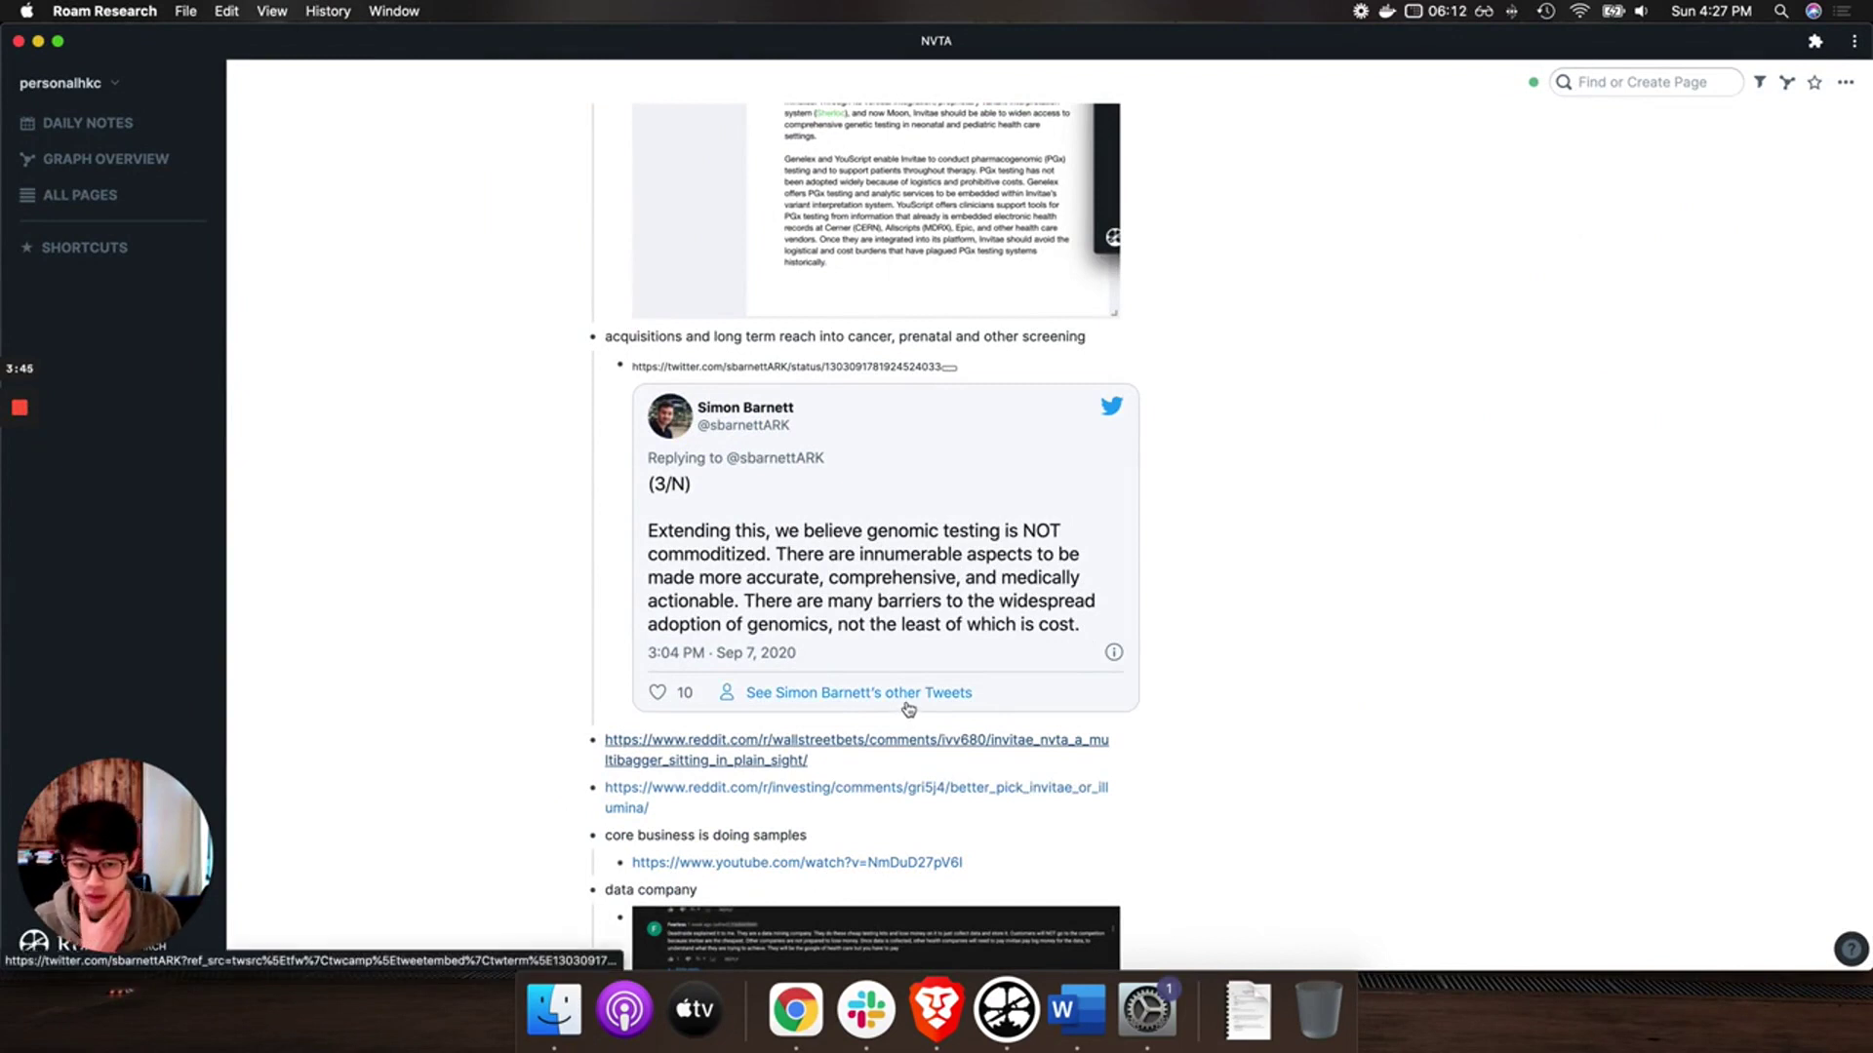
pyautogui.scroll(-2, 907, 710)
pyautogui.scroll(-2, 909, 699)
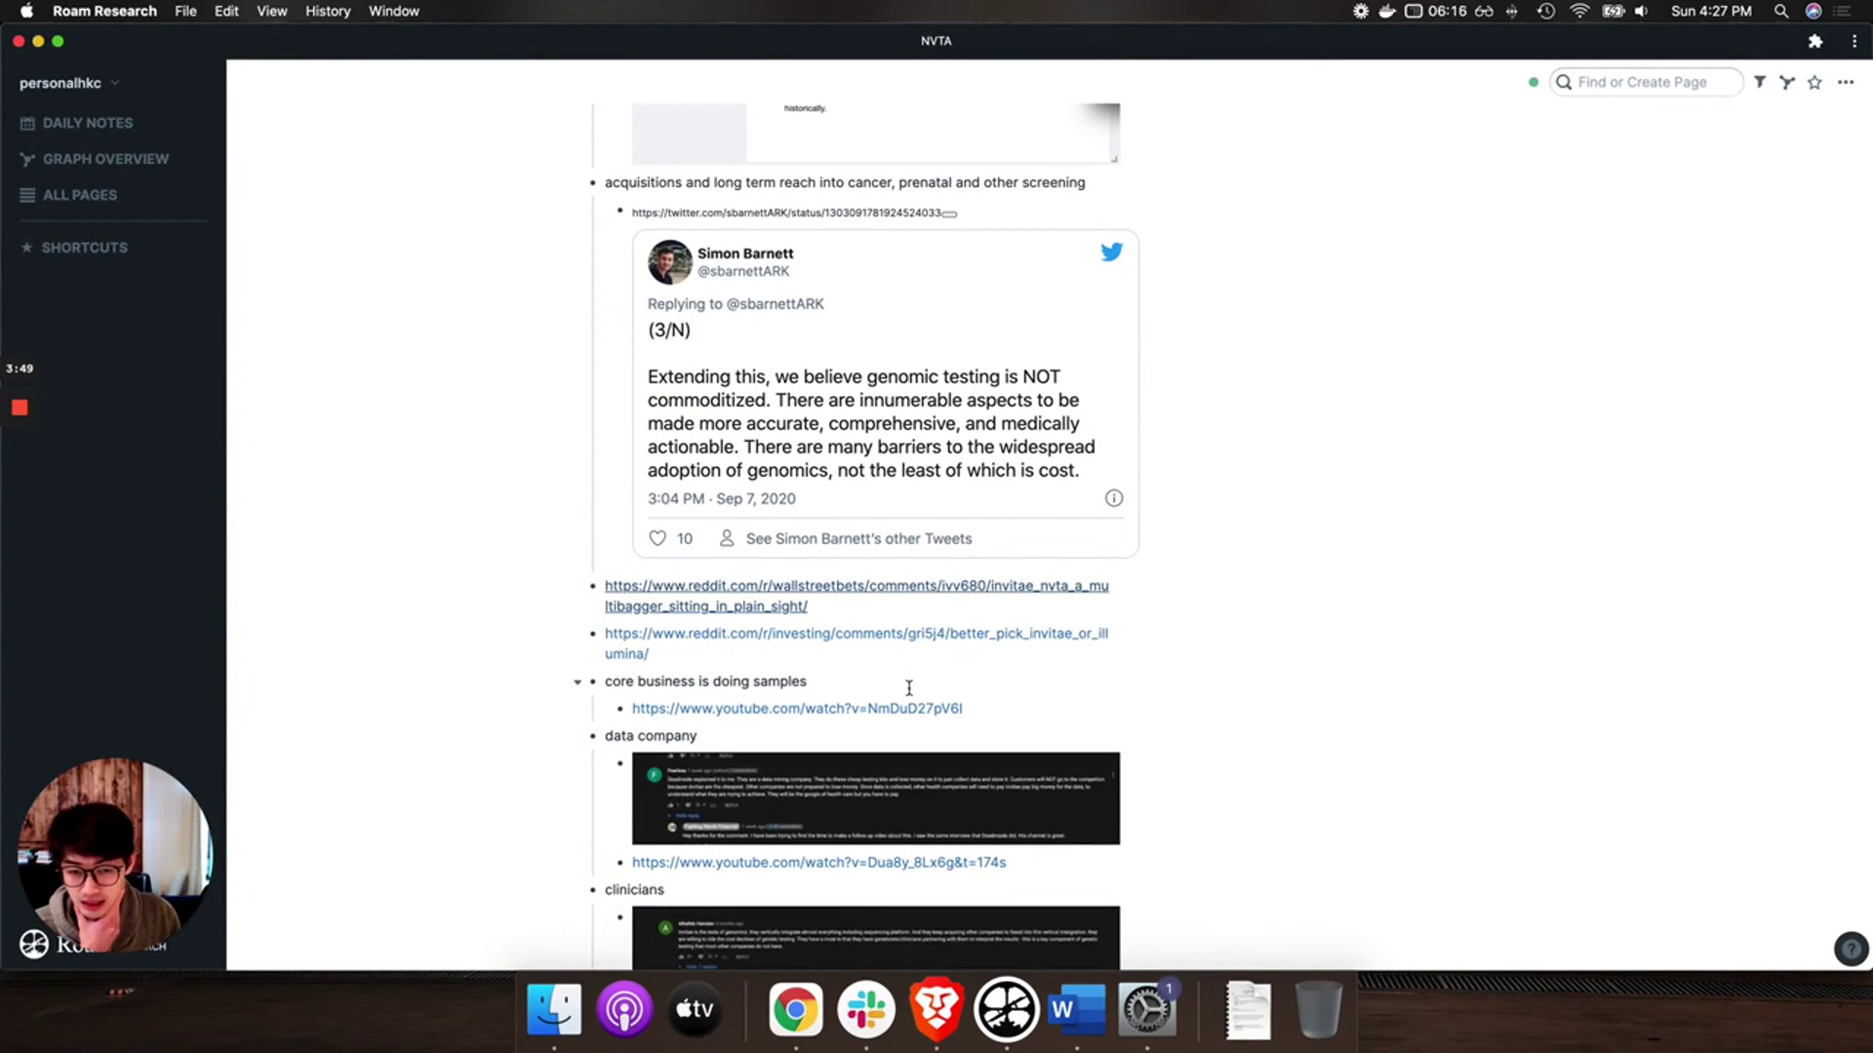
# Step: Check Invitae's market summary in Chrome again and switch back to the NVTA notes in Roam Research
pyautogui.hotkey('ctrl', 'Up')
pyautogui.click(639, 520)
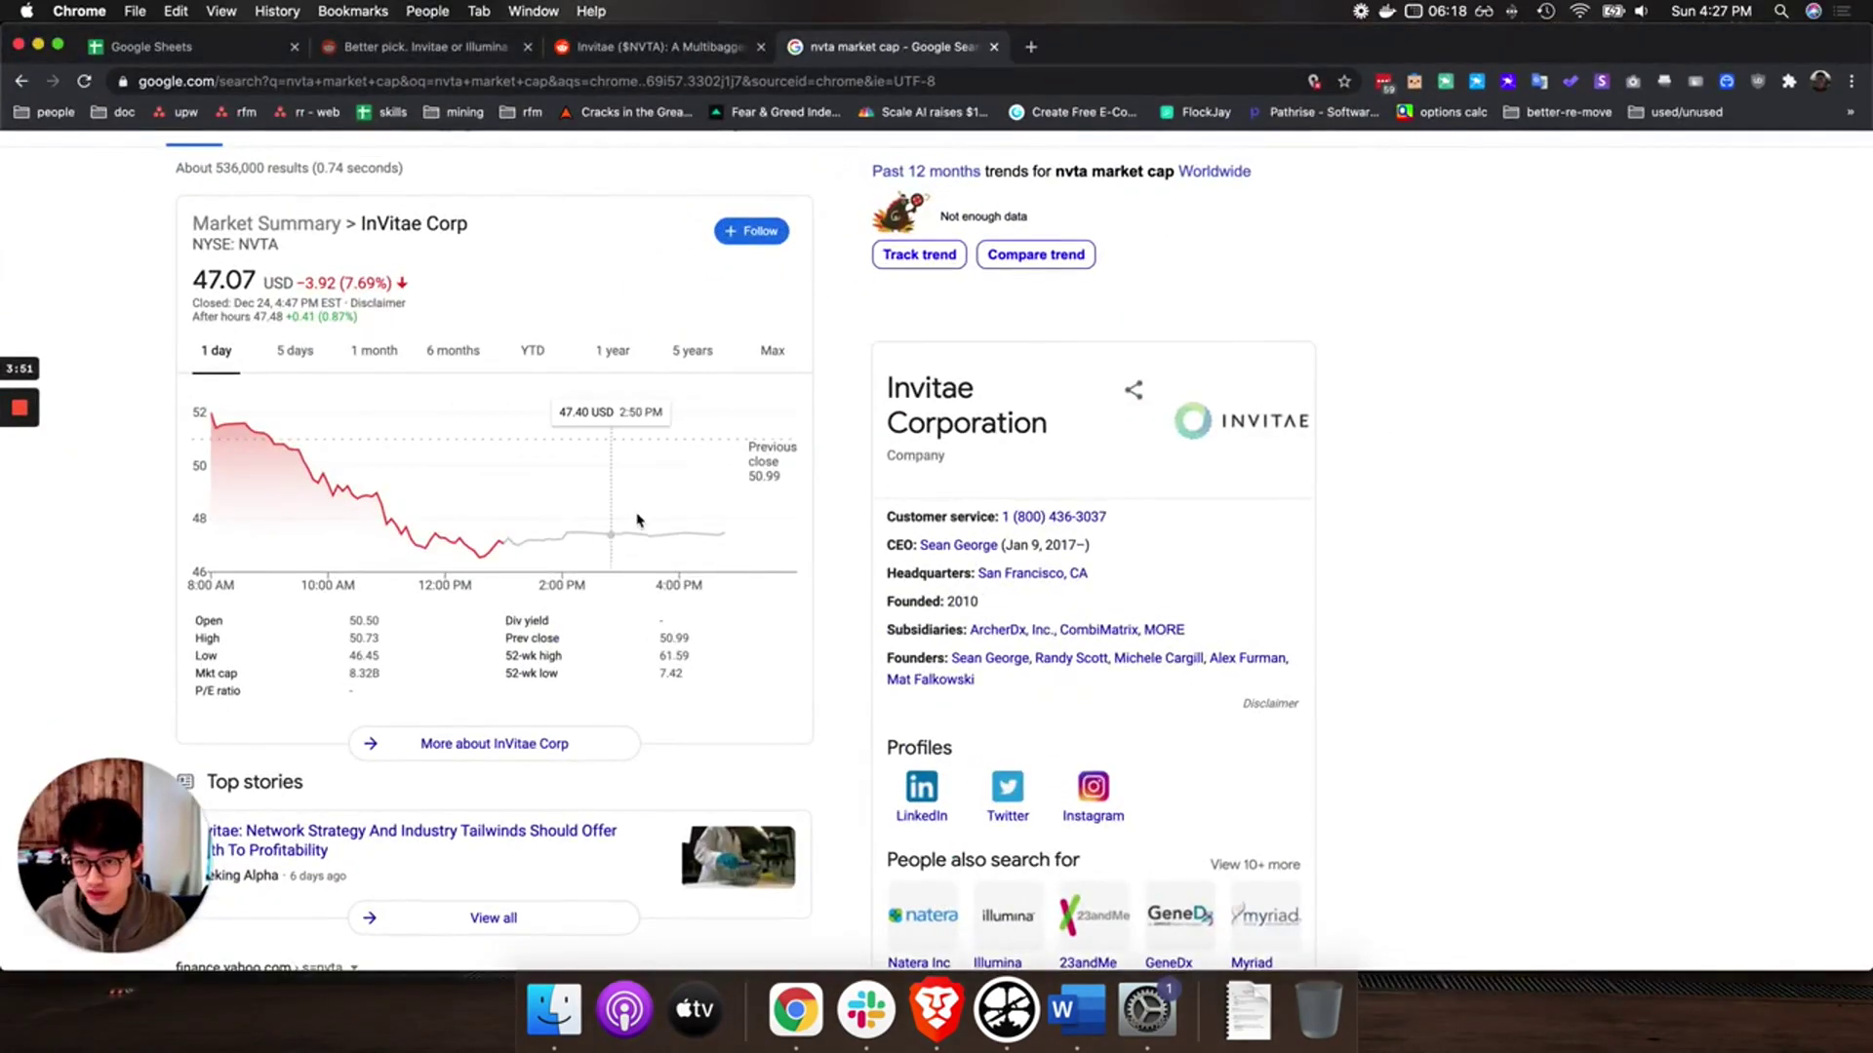
pyautogui.hotkey('ctrl', 'Up')
pyautogui.click(685, 368)
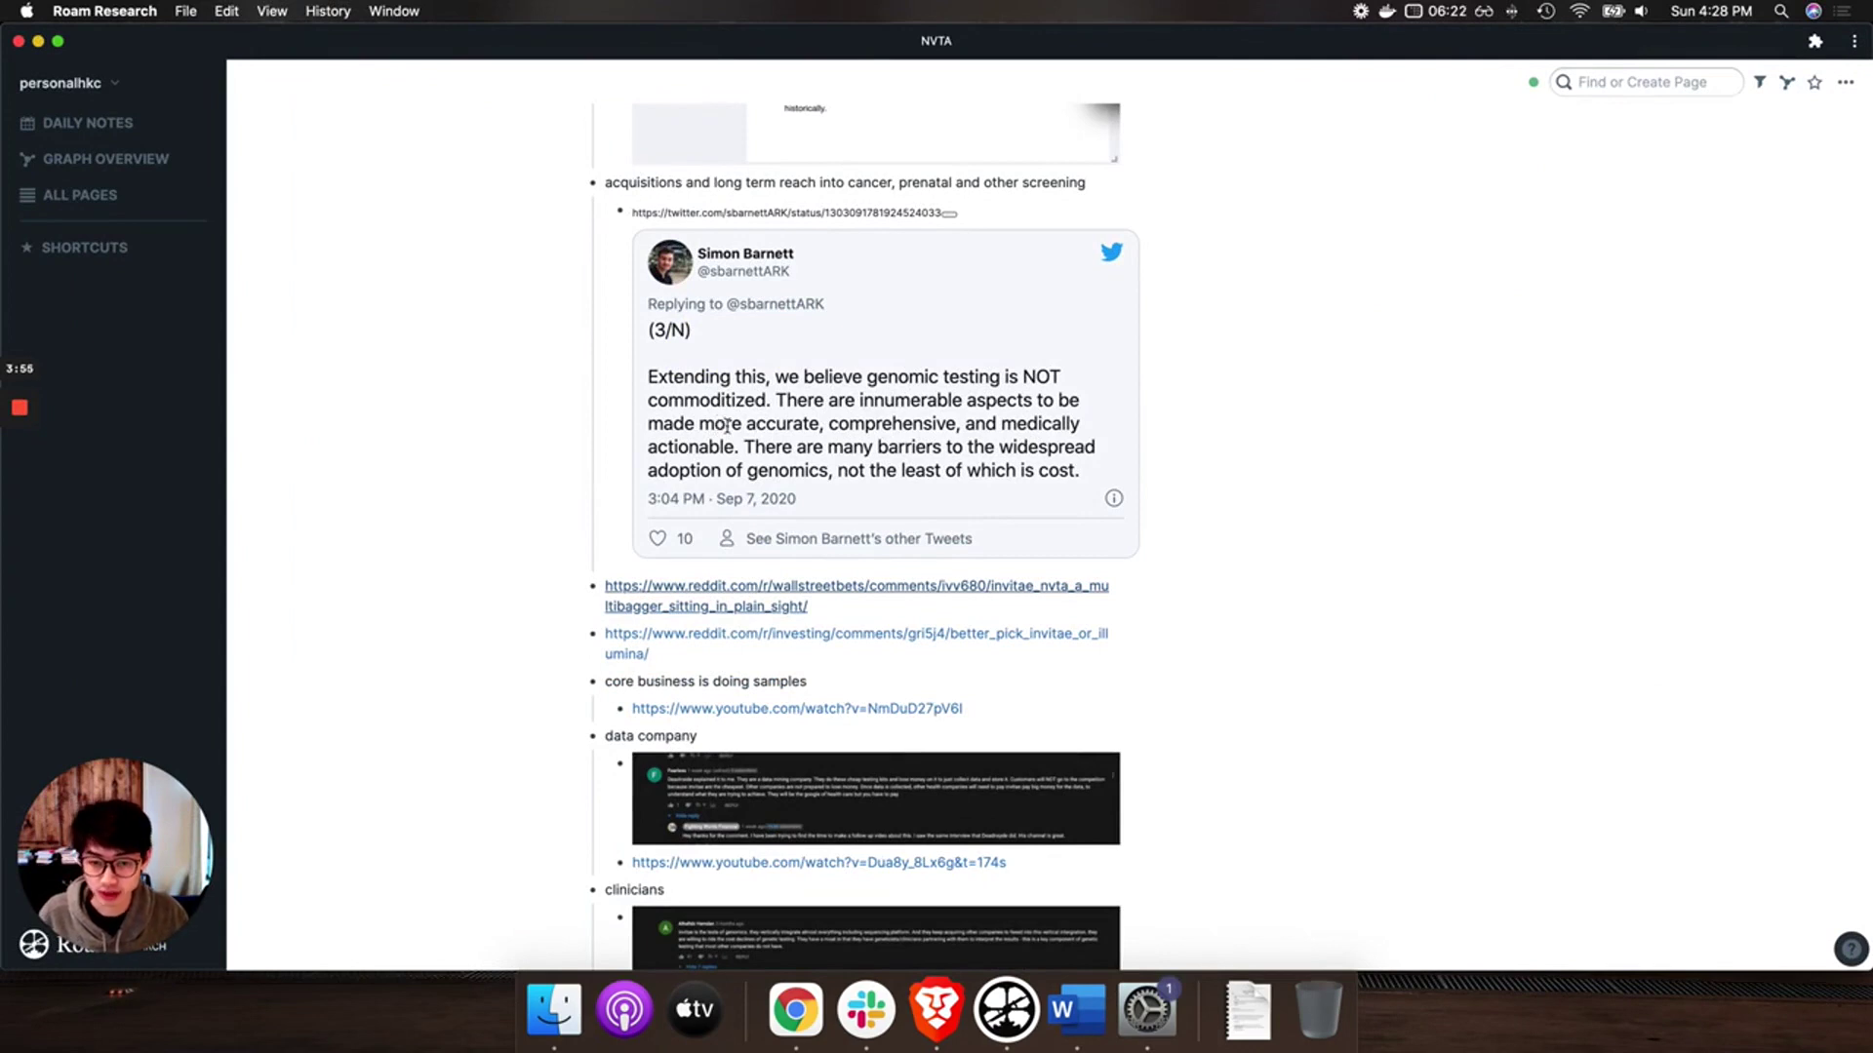
# Step: Review the acquisitions notes and return to the top questions at the start of the NVTA page
pyautogui.scroll(5, 727, 425)
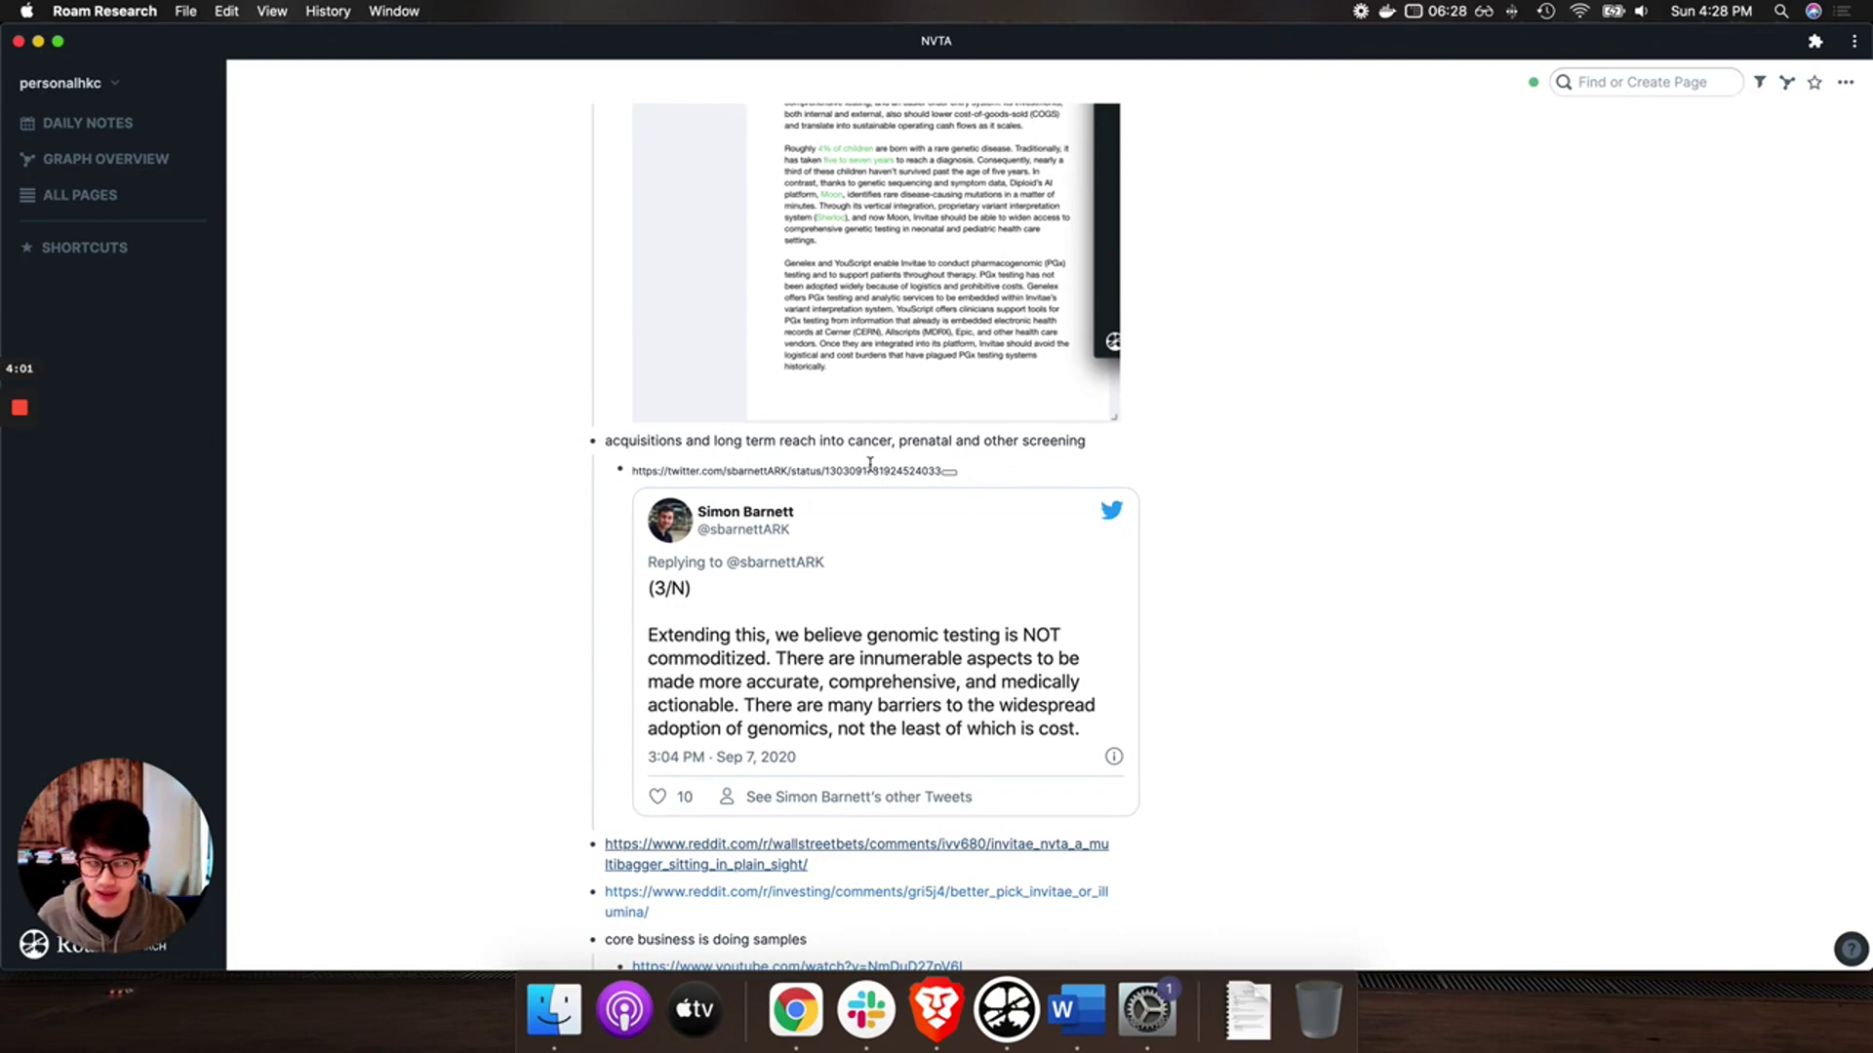
pyautogui.hotkey('ctrl', 'Up')
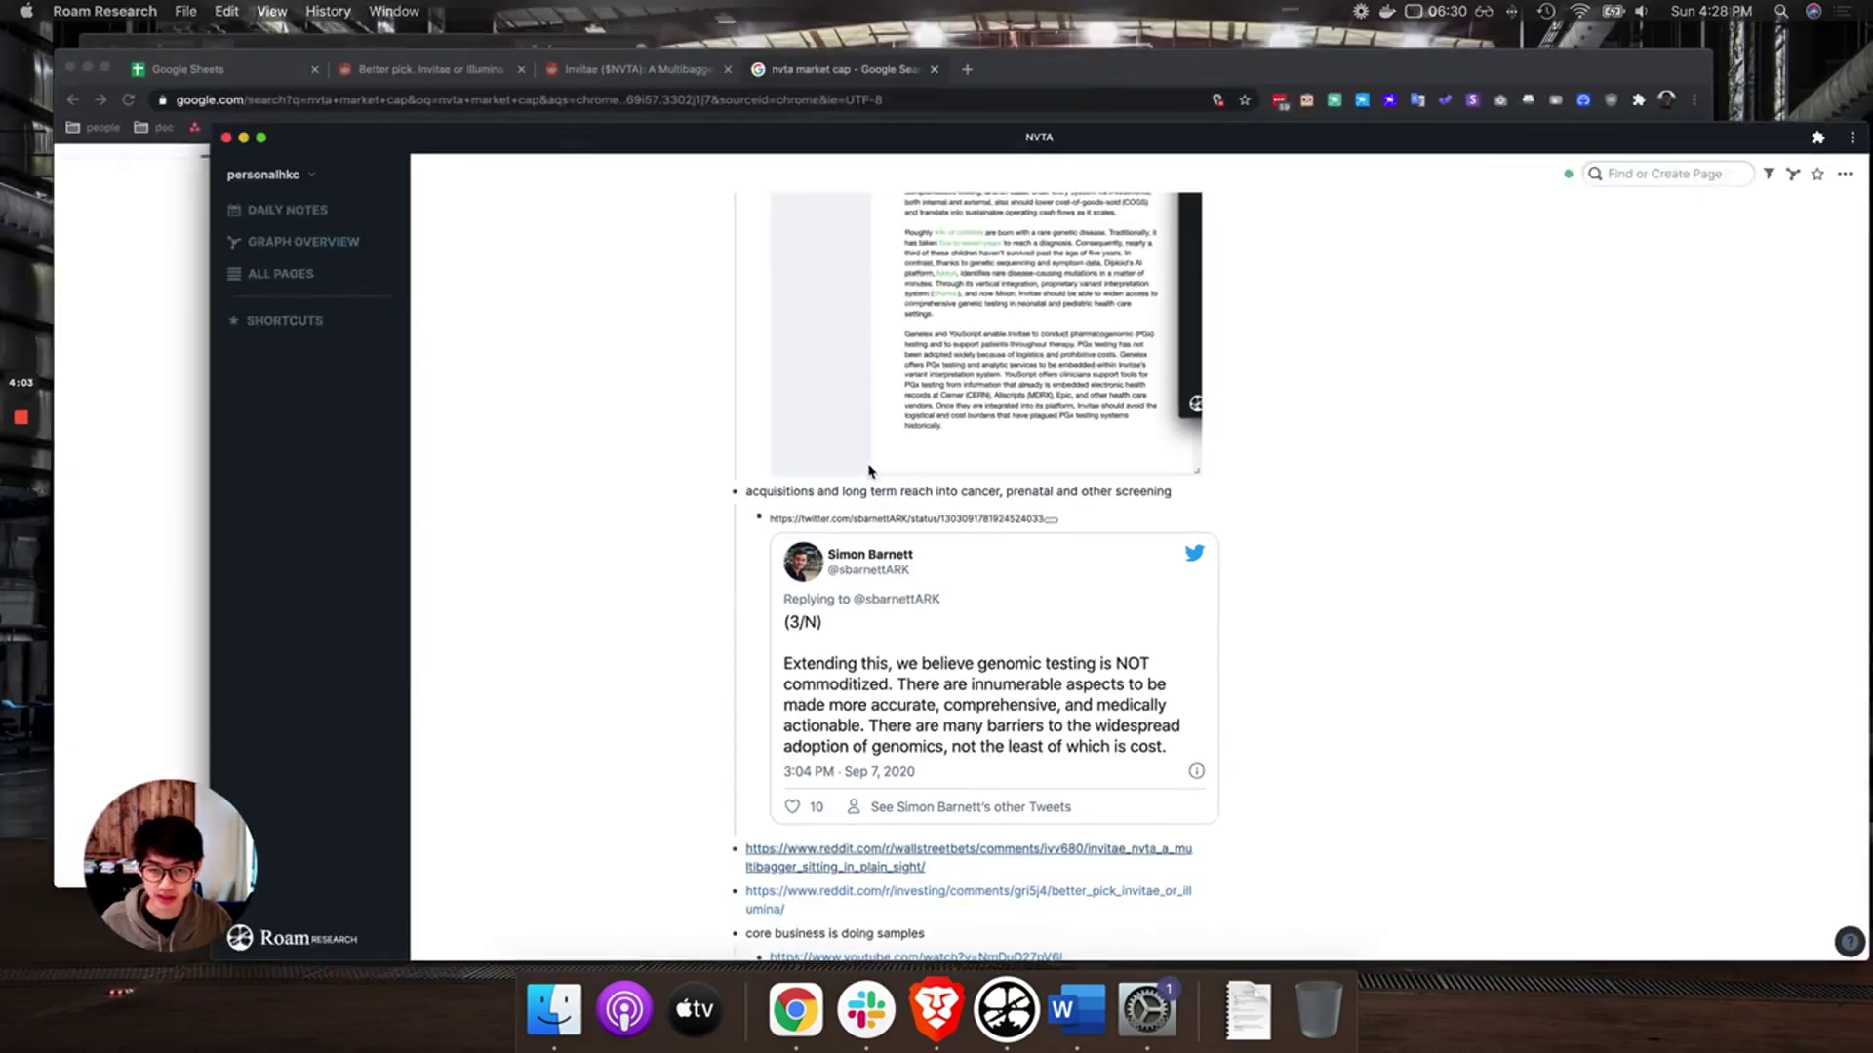
pyautogui.click(868, 469)
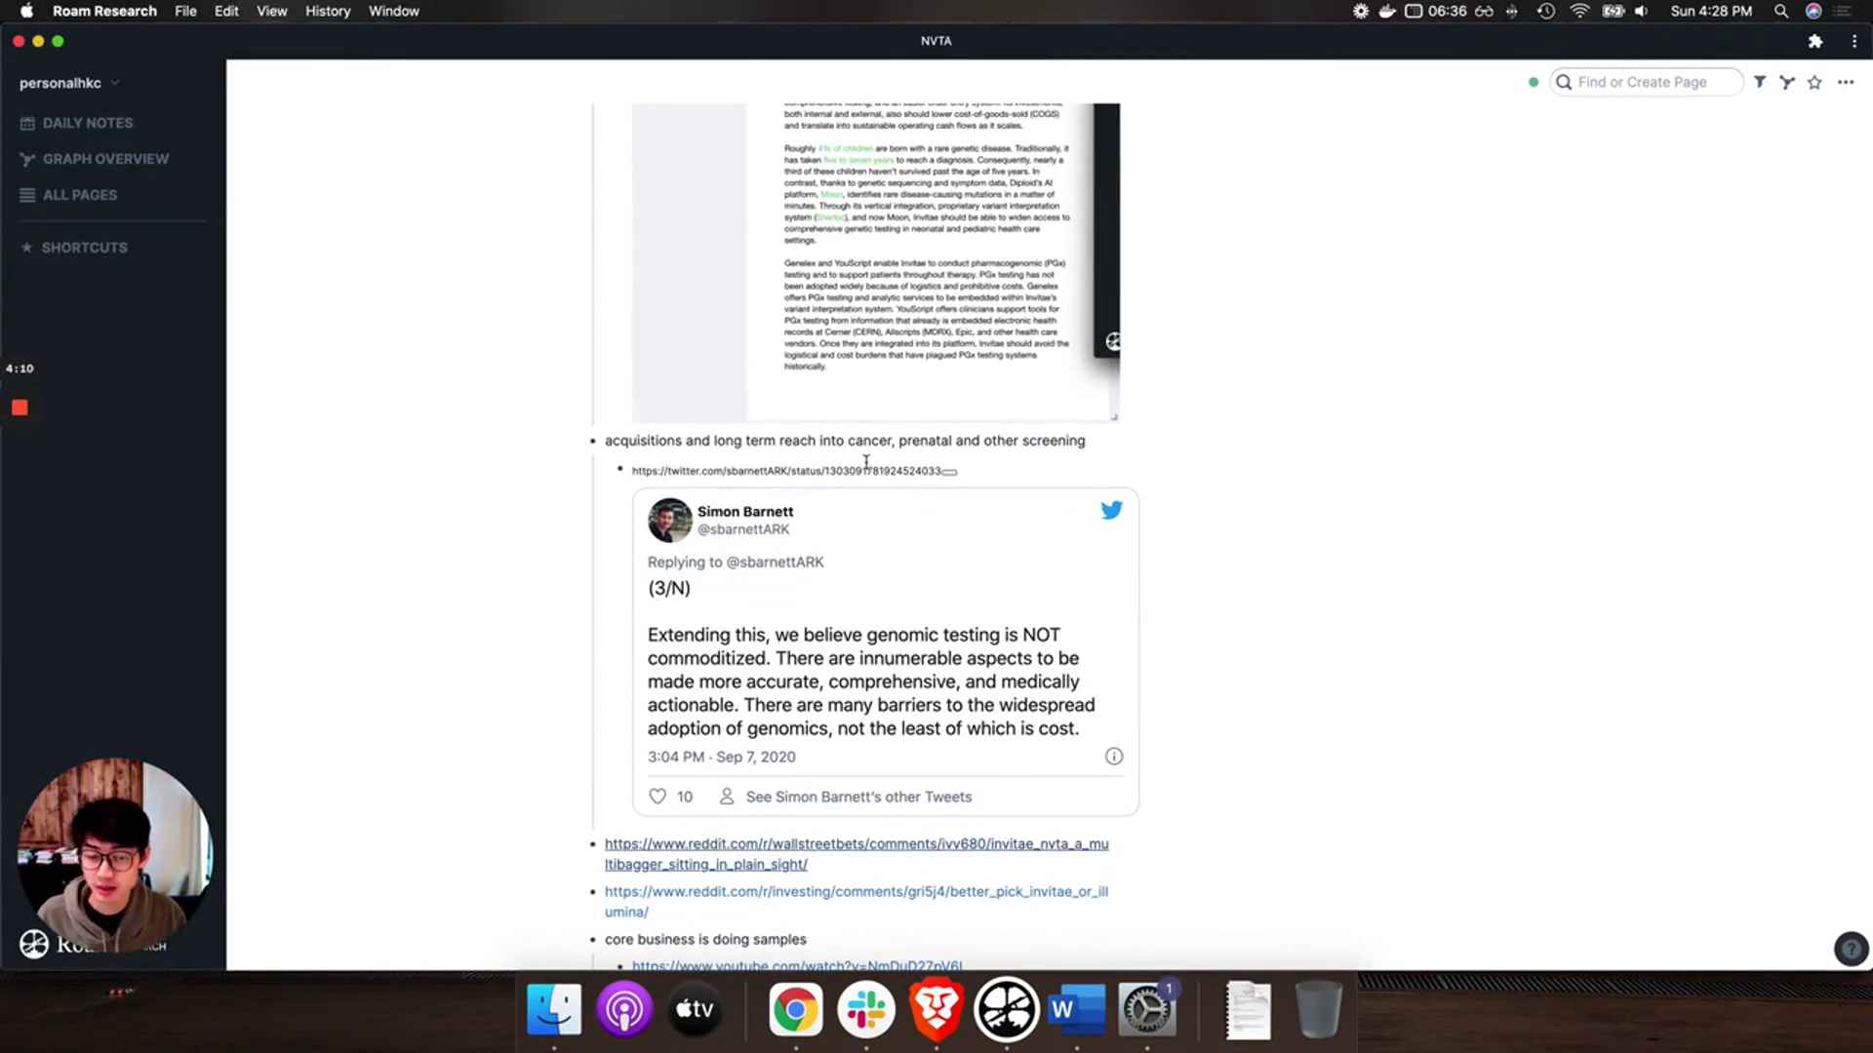
pyautogui.scroll(5, 865, 462)
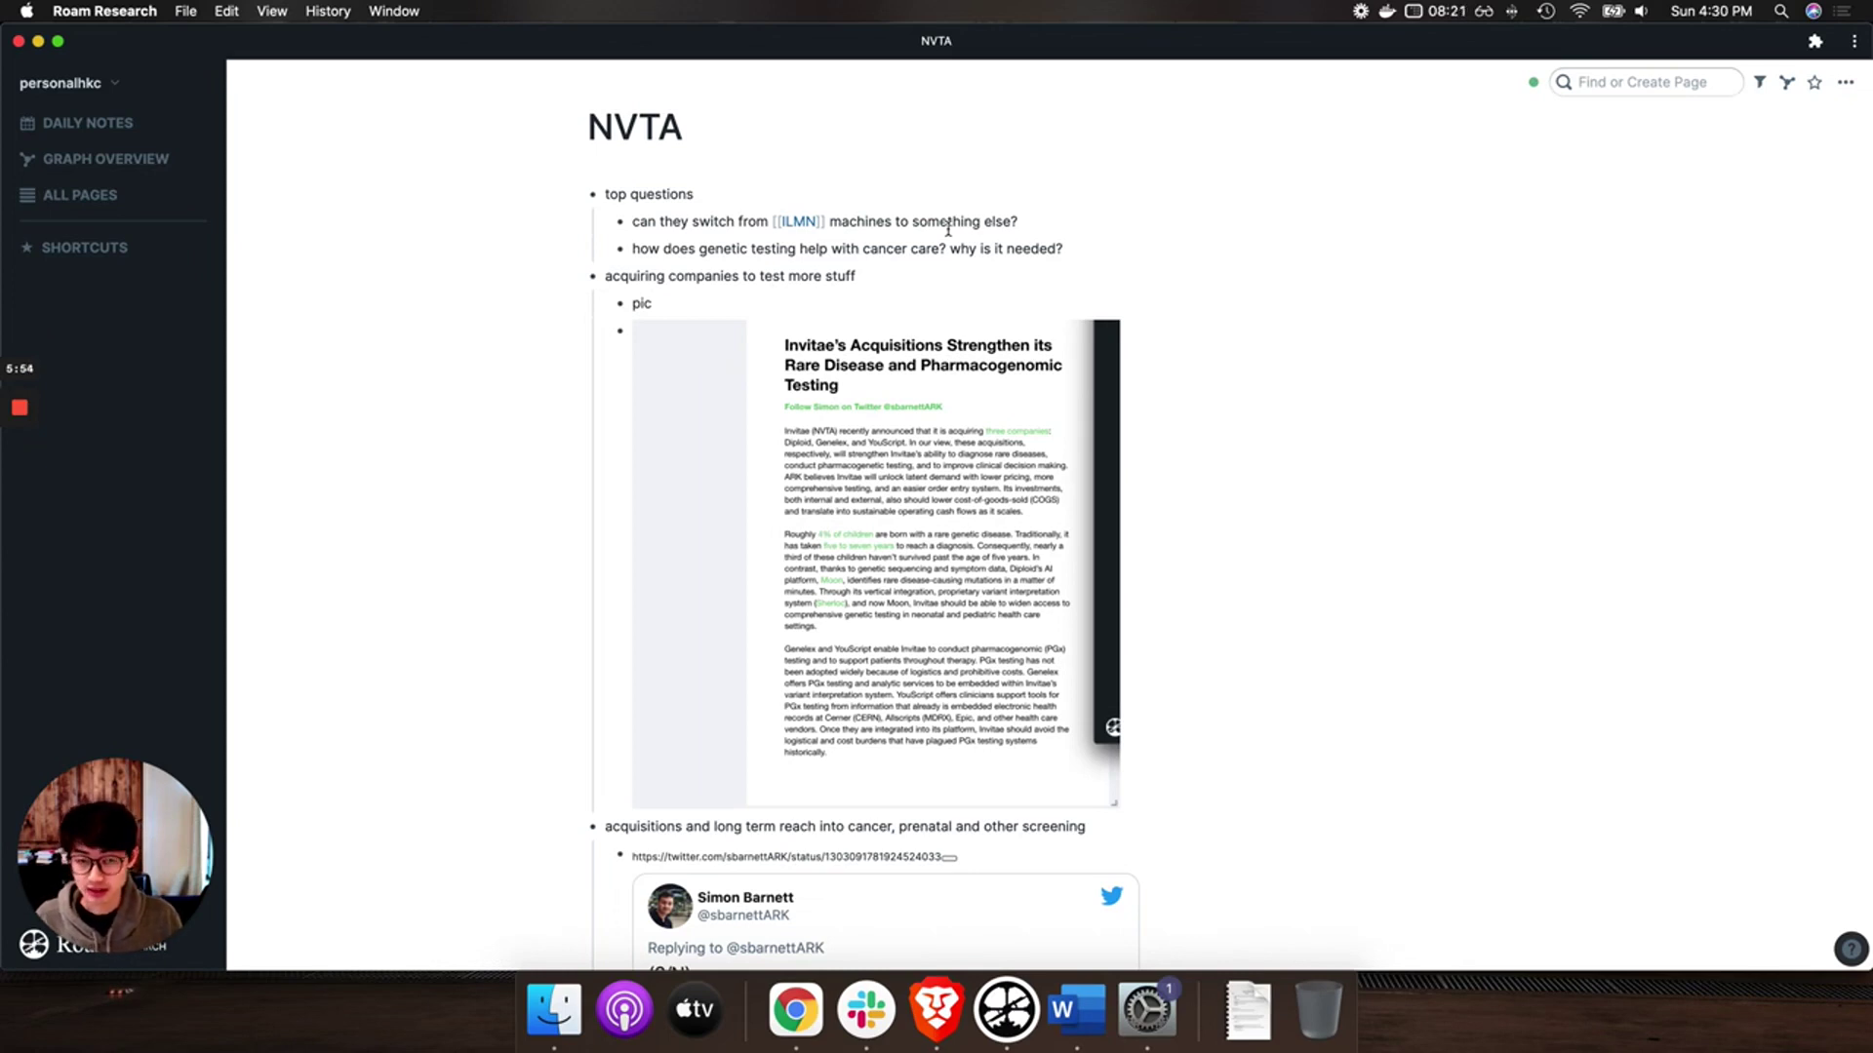
# Step: Open the other tweets of the embedded tweet's author in Chrome and switch back to the NVTA notes in Roam Research
pyautogui.scroll(-5, 980, 251)
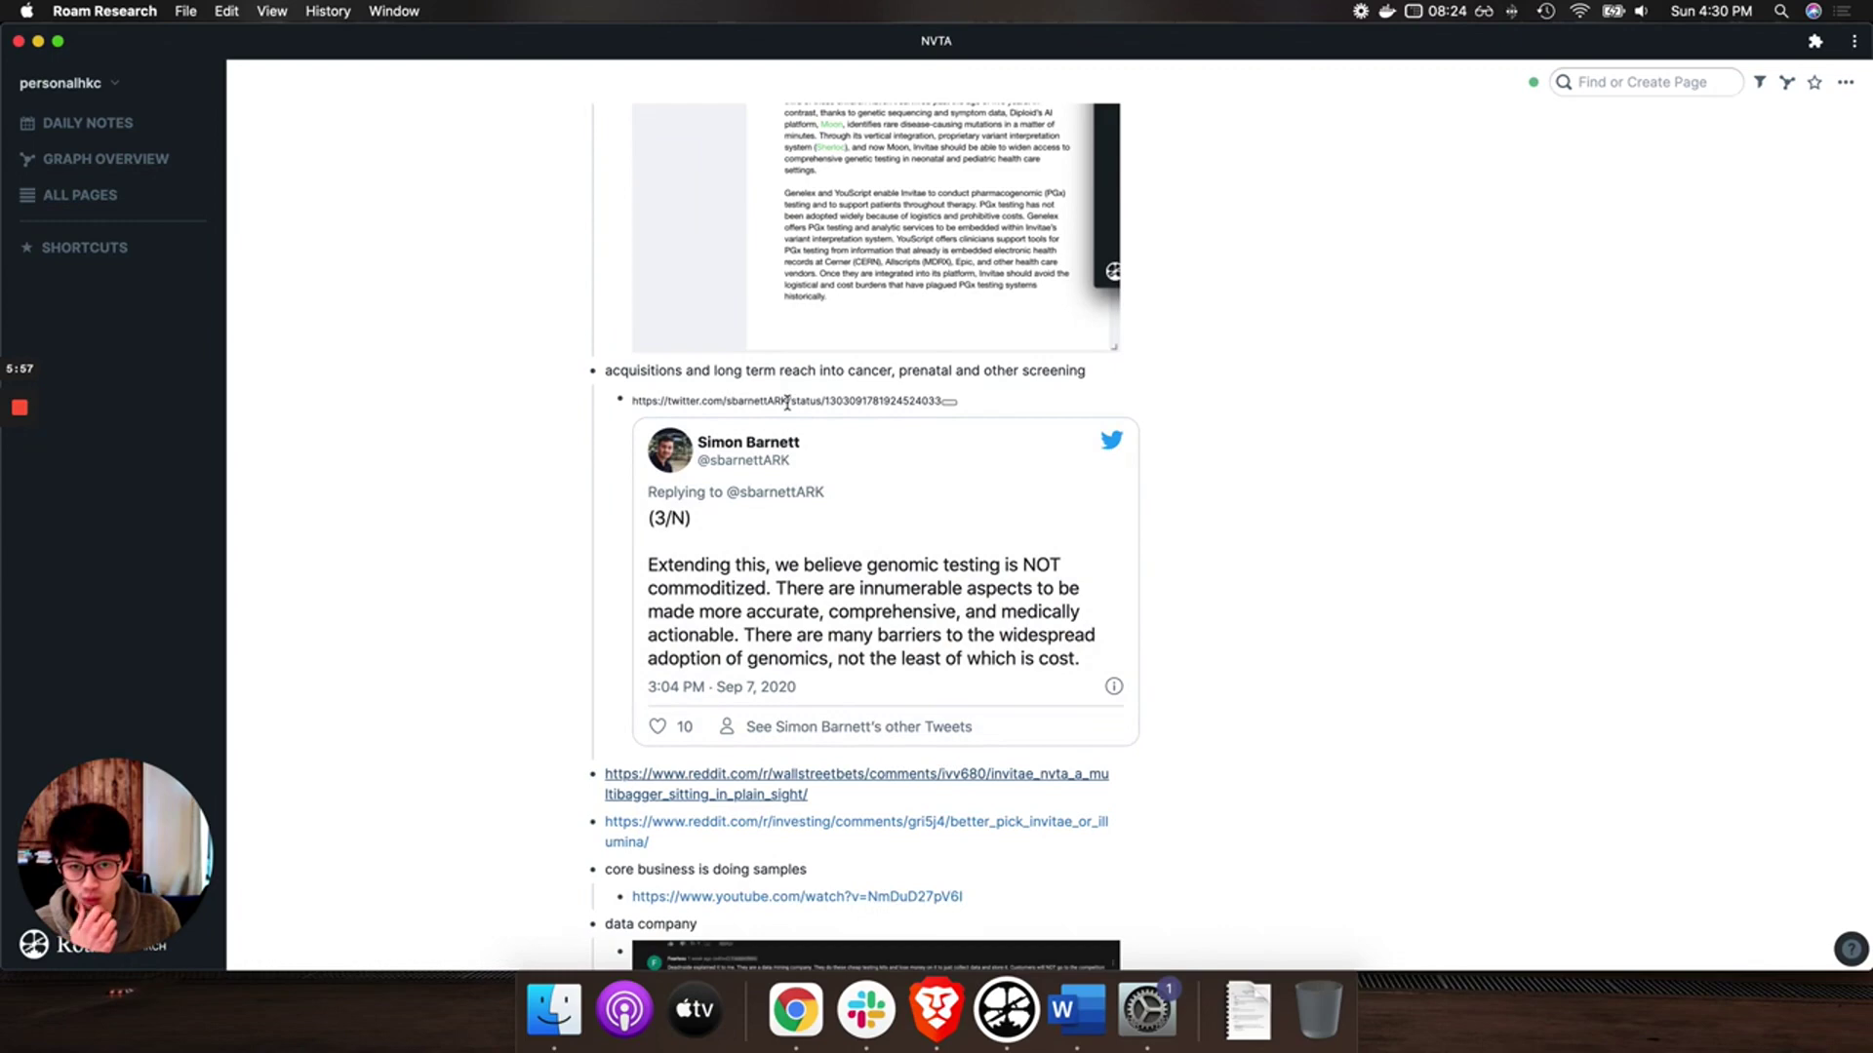
pyautogui.click(888, 728)
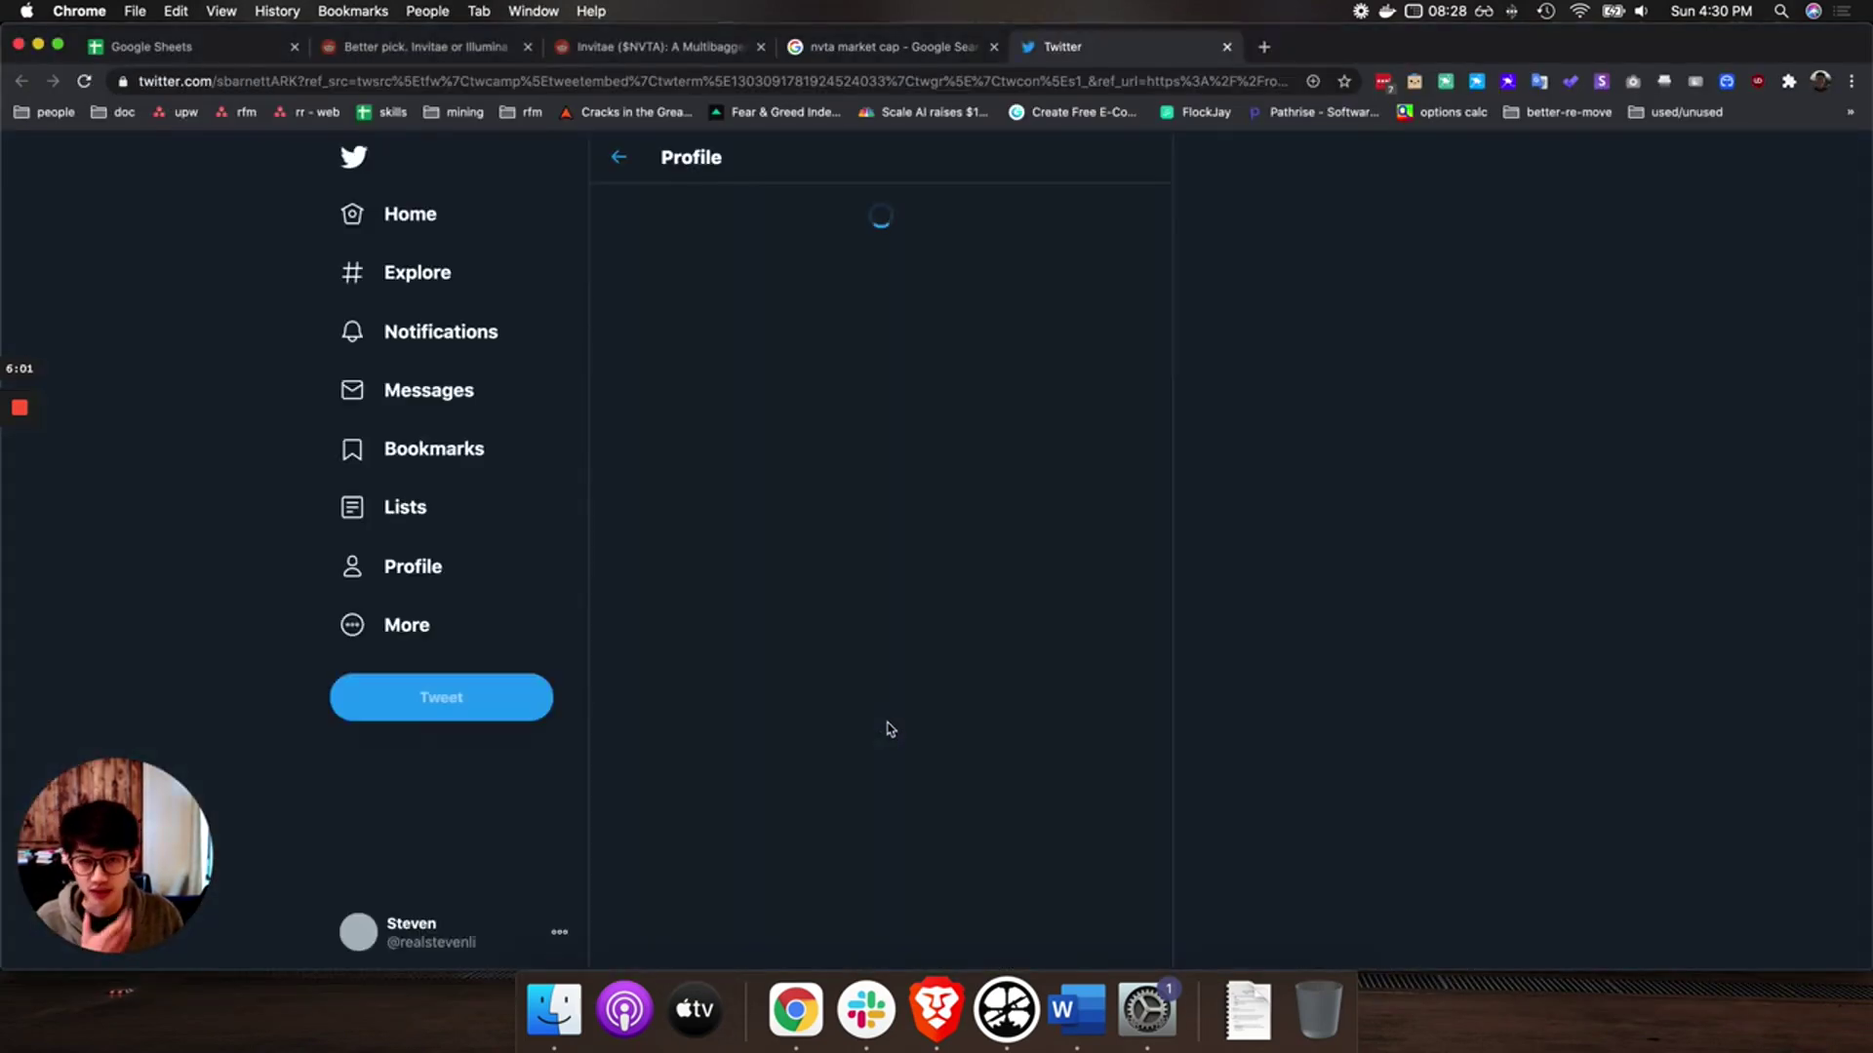
pyautogui.hotkey('ctrl', 'Up')
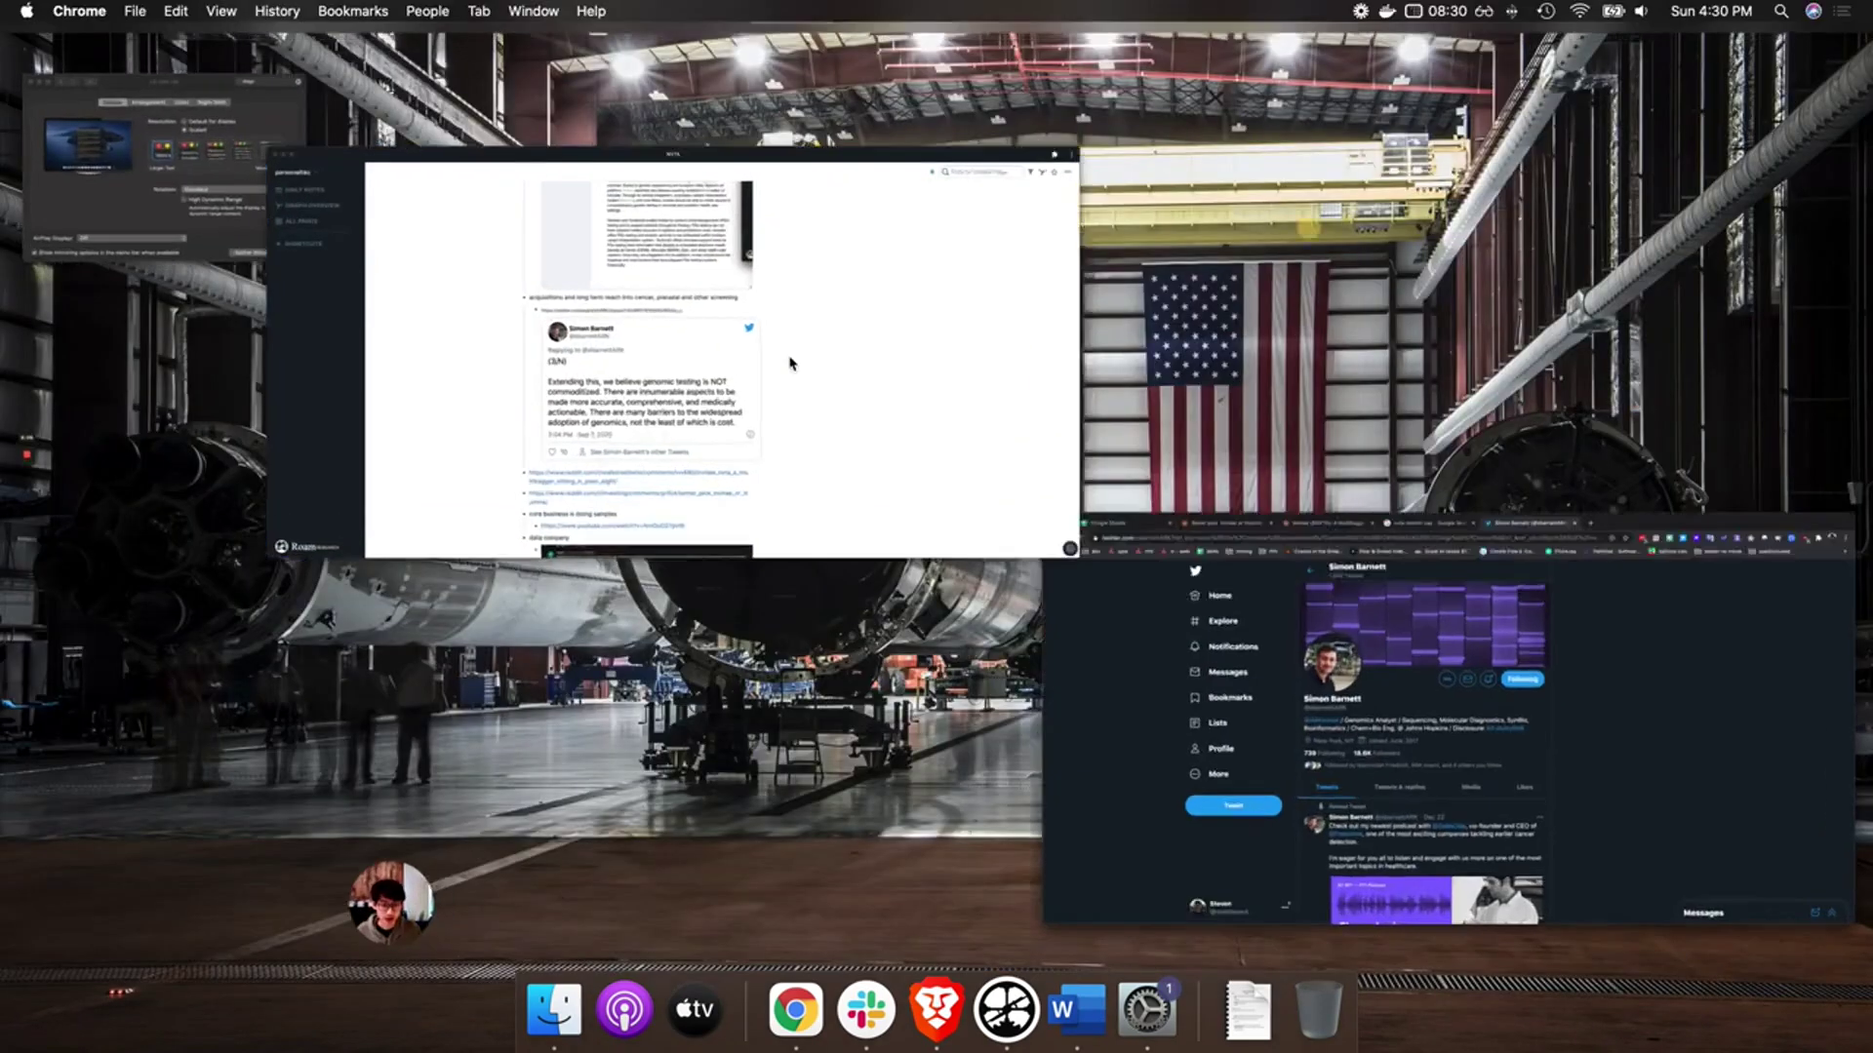
pyautogui.click(794, 364)
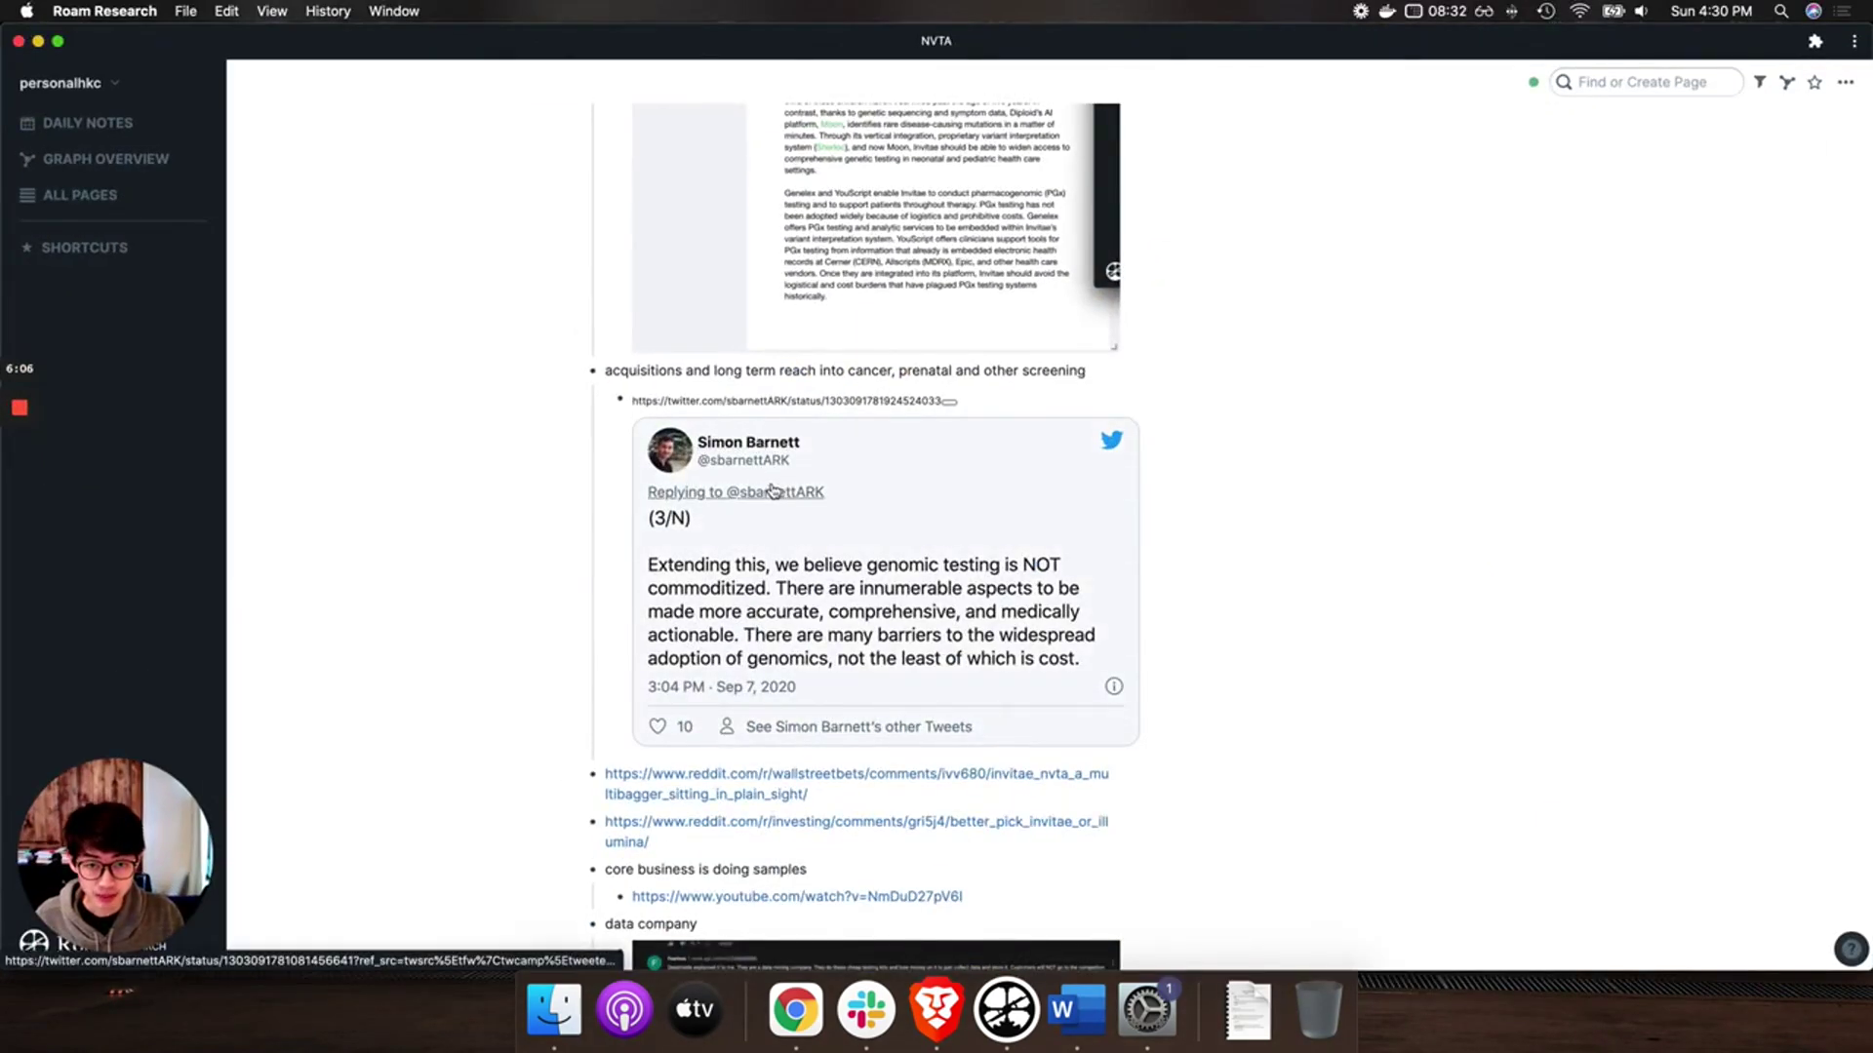
# Step: Copy the tweet URL under the acquisitions and long term reach bullet, switch to Chrome and open it in a new tab
pyautogui.doubleClick(823, 400)
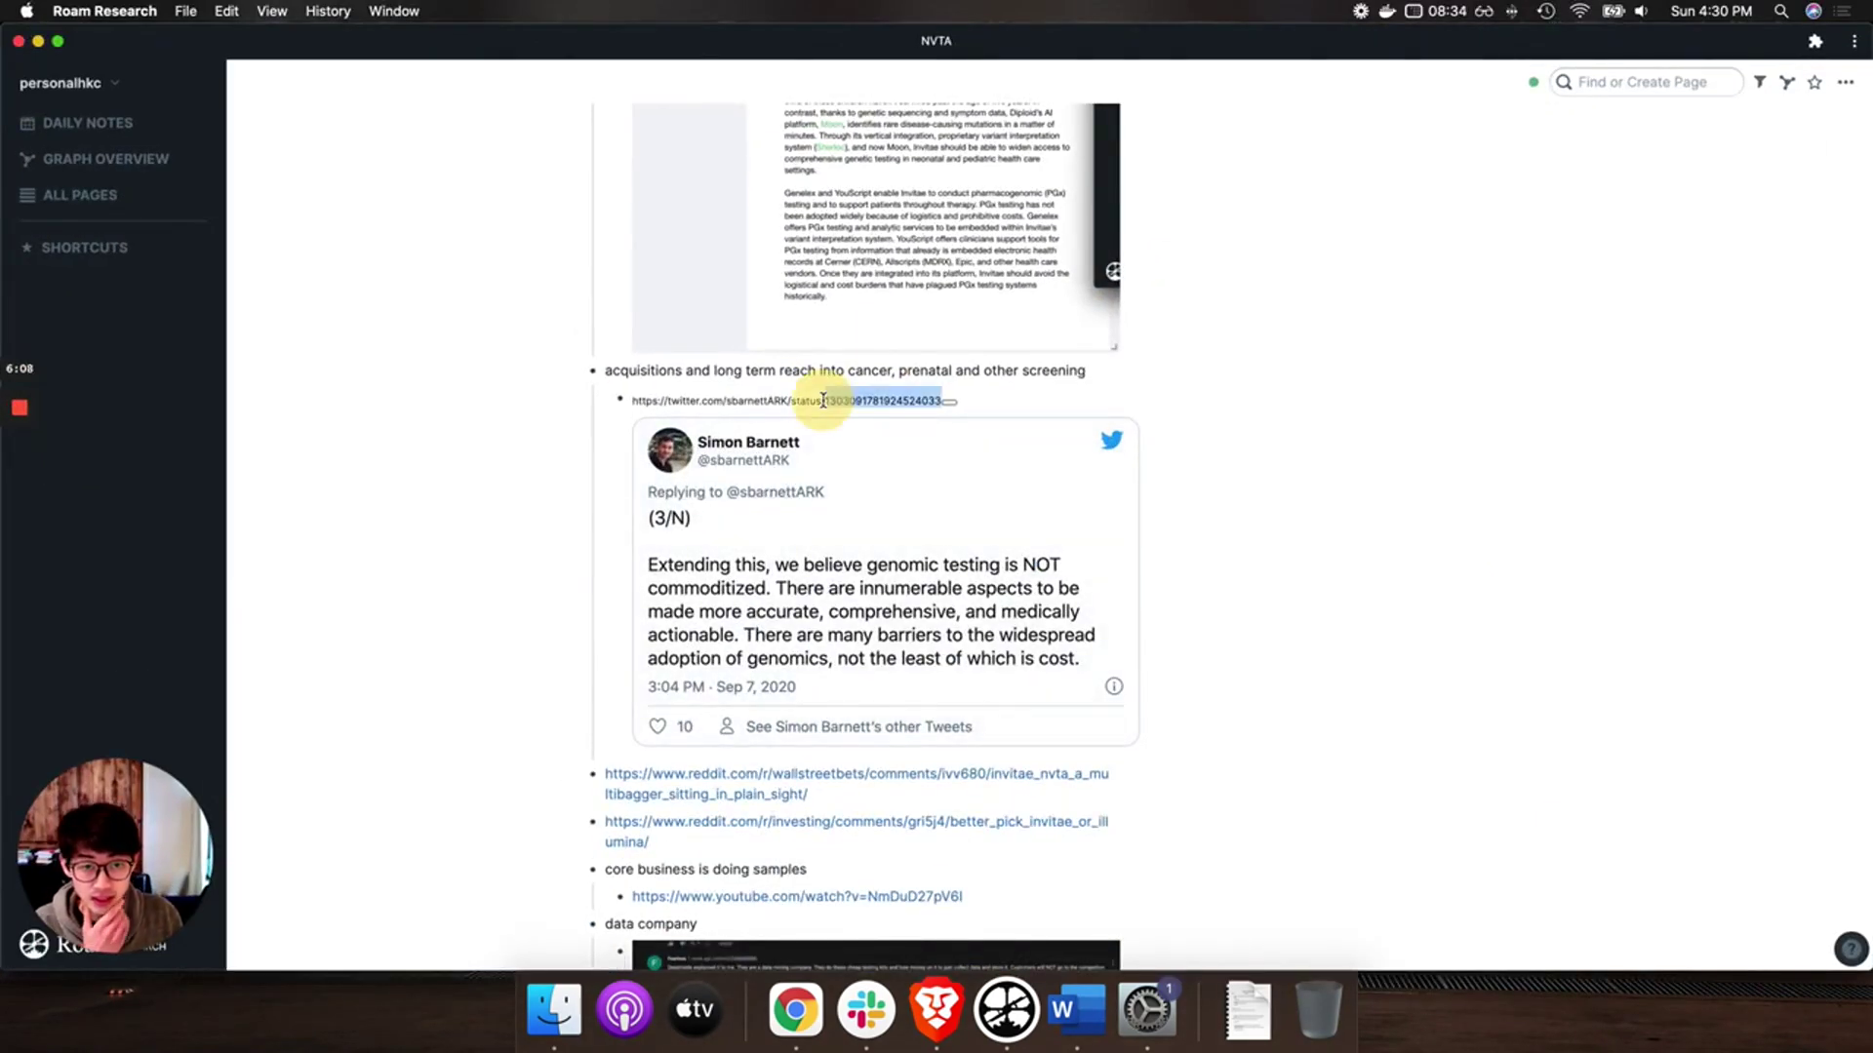
pyautogui.tripleClick(799, 401)
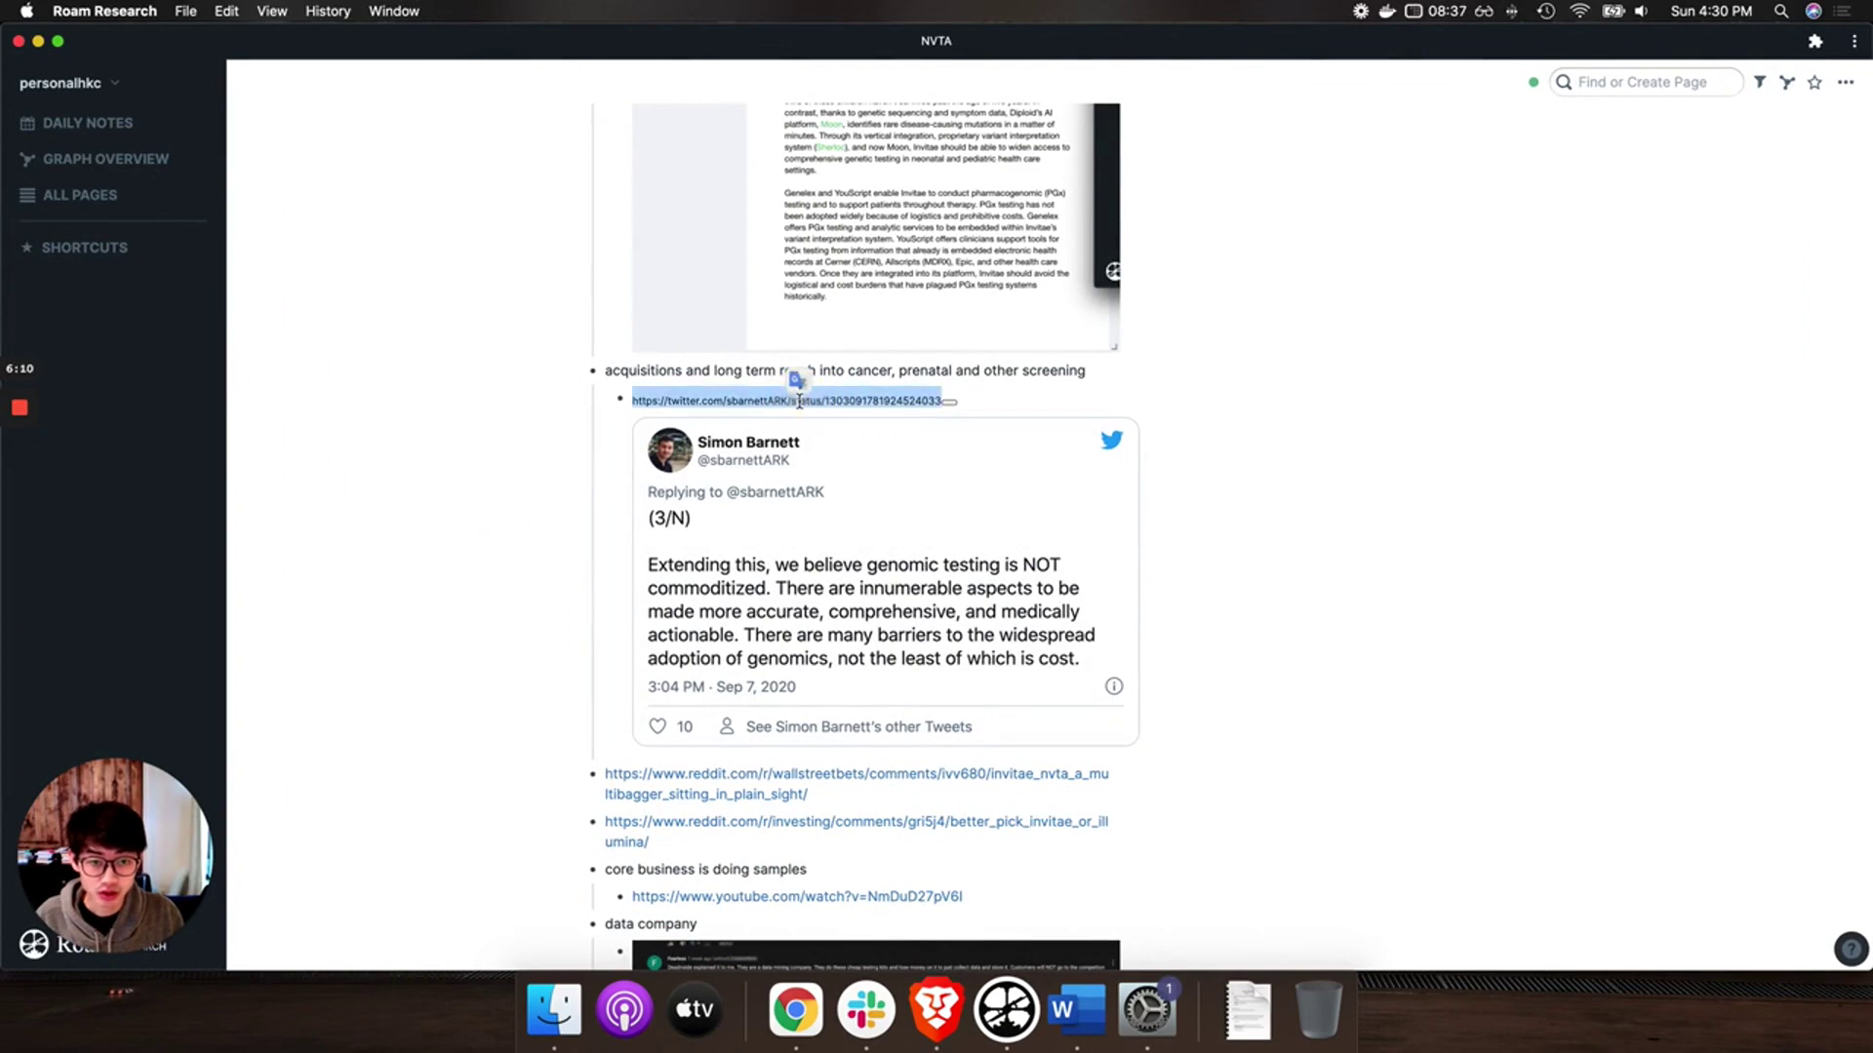
pyautogui.press('super+c')
pyautogui.hotkey('ctrl', 'Up')
pyautogui.click(803, 405)
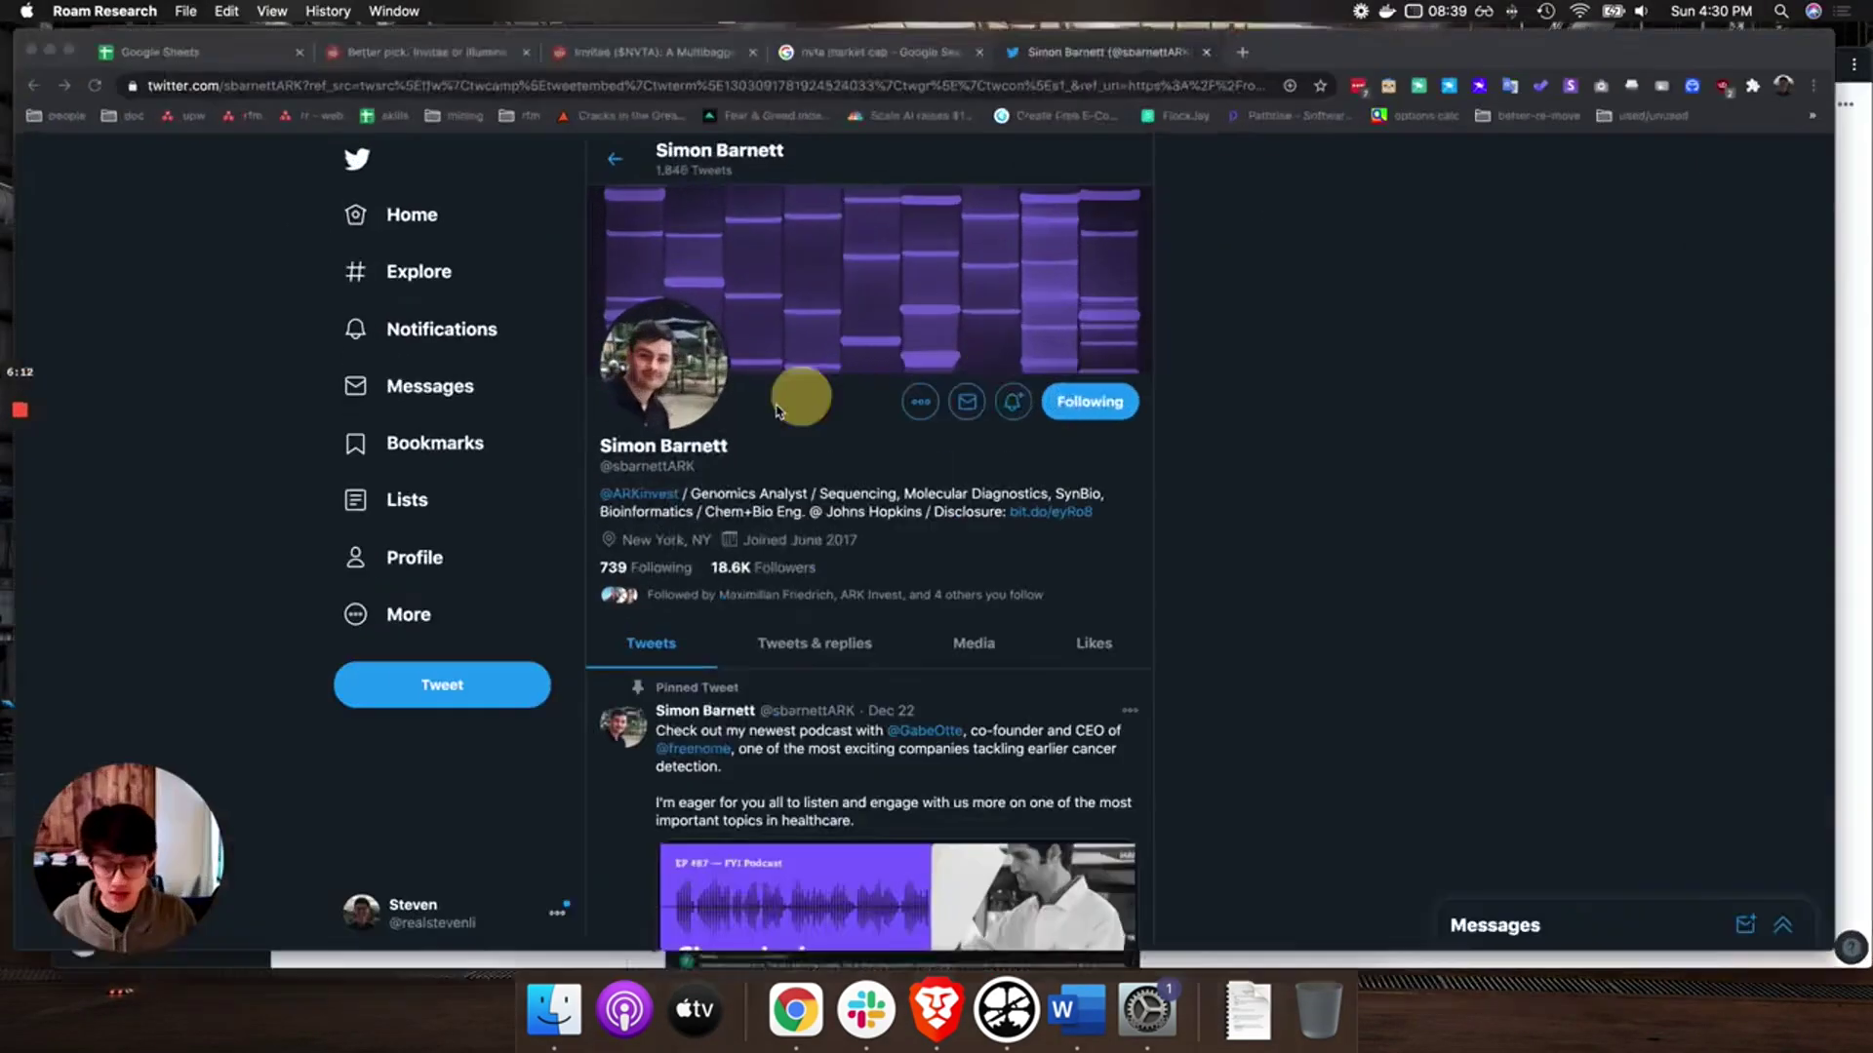
pyautogui.press('super+t')
pyautogui.press('super+v')
pyautogui.press('Return')
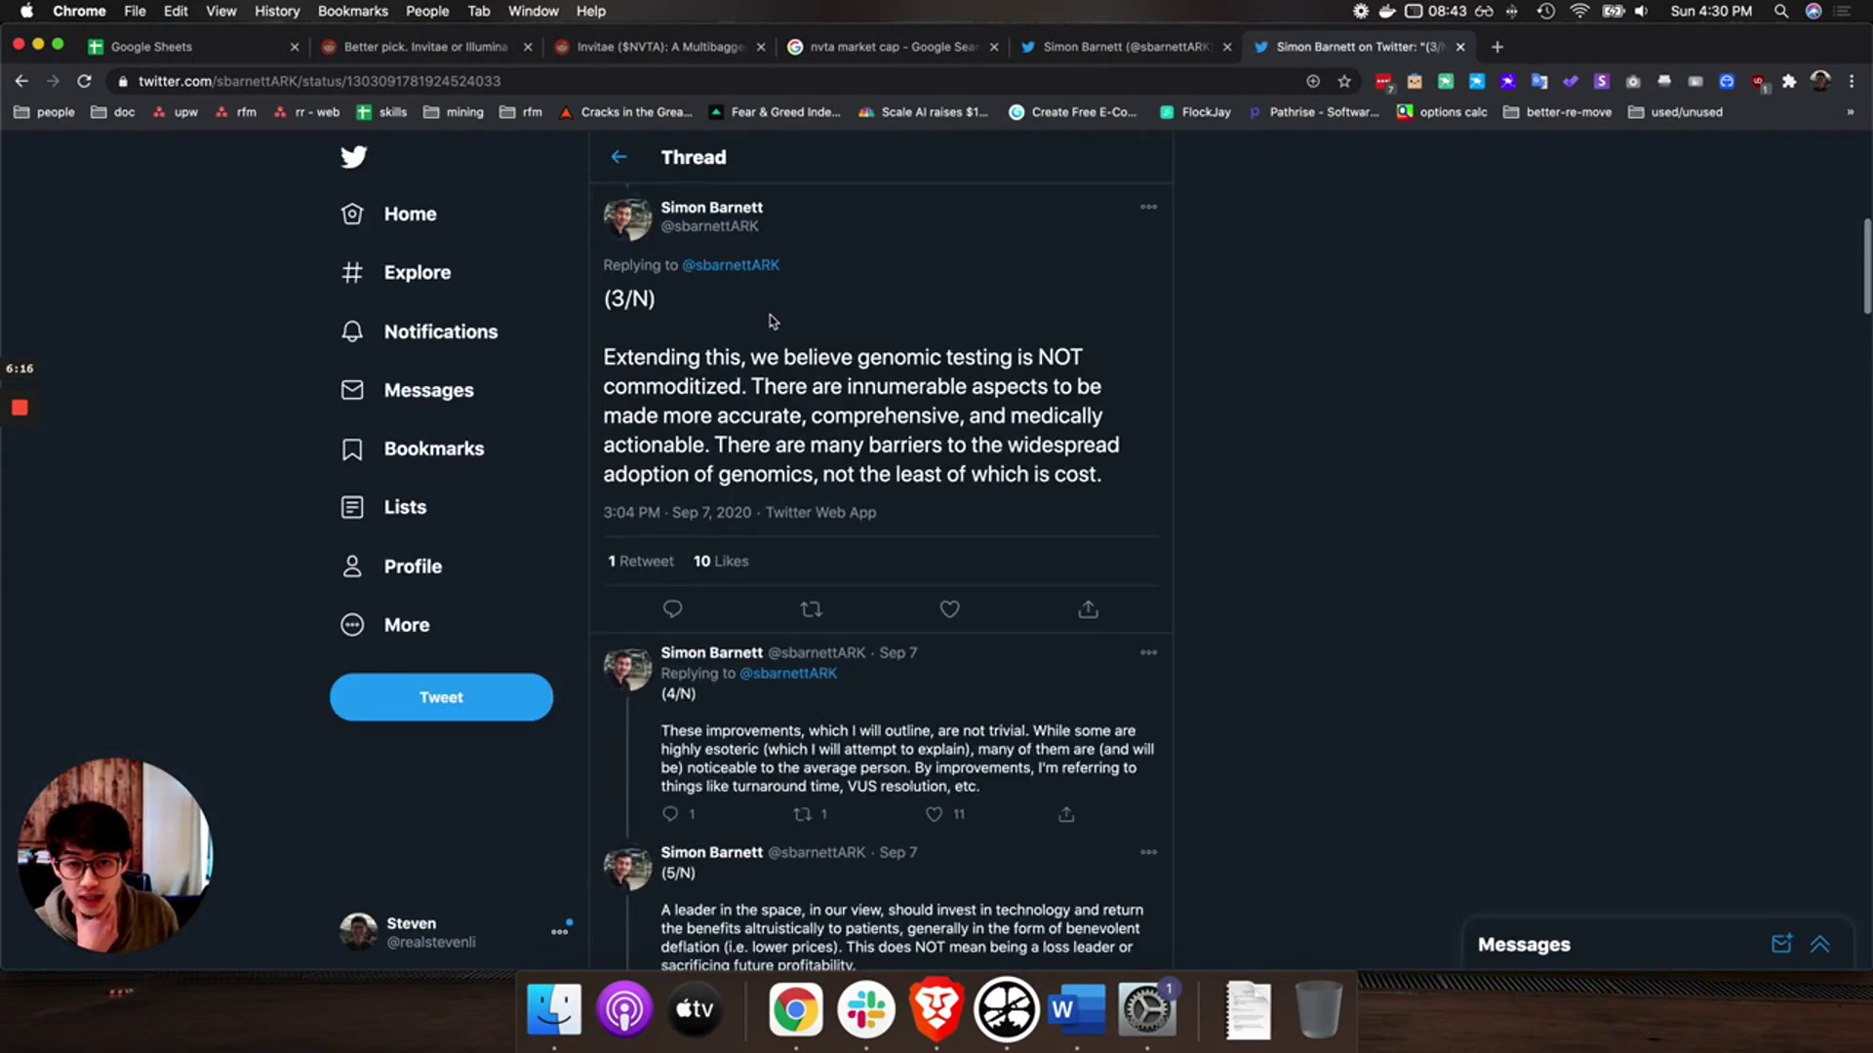
# Step: Read the Invitae thread from its first tweet through the core hereditary testing and Sherloc tweets, up to tweet 10
pyautogui.scroll(8, 829, 337)
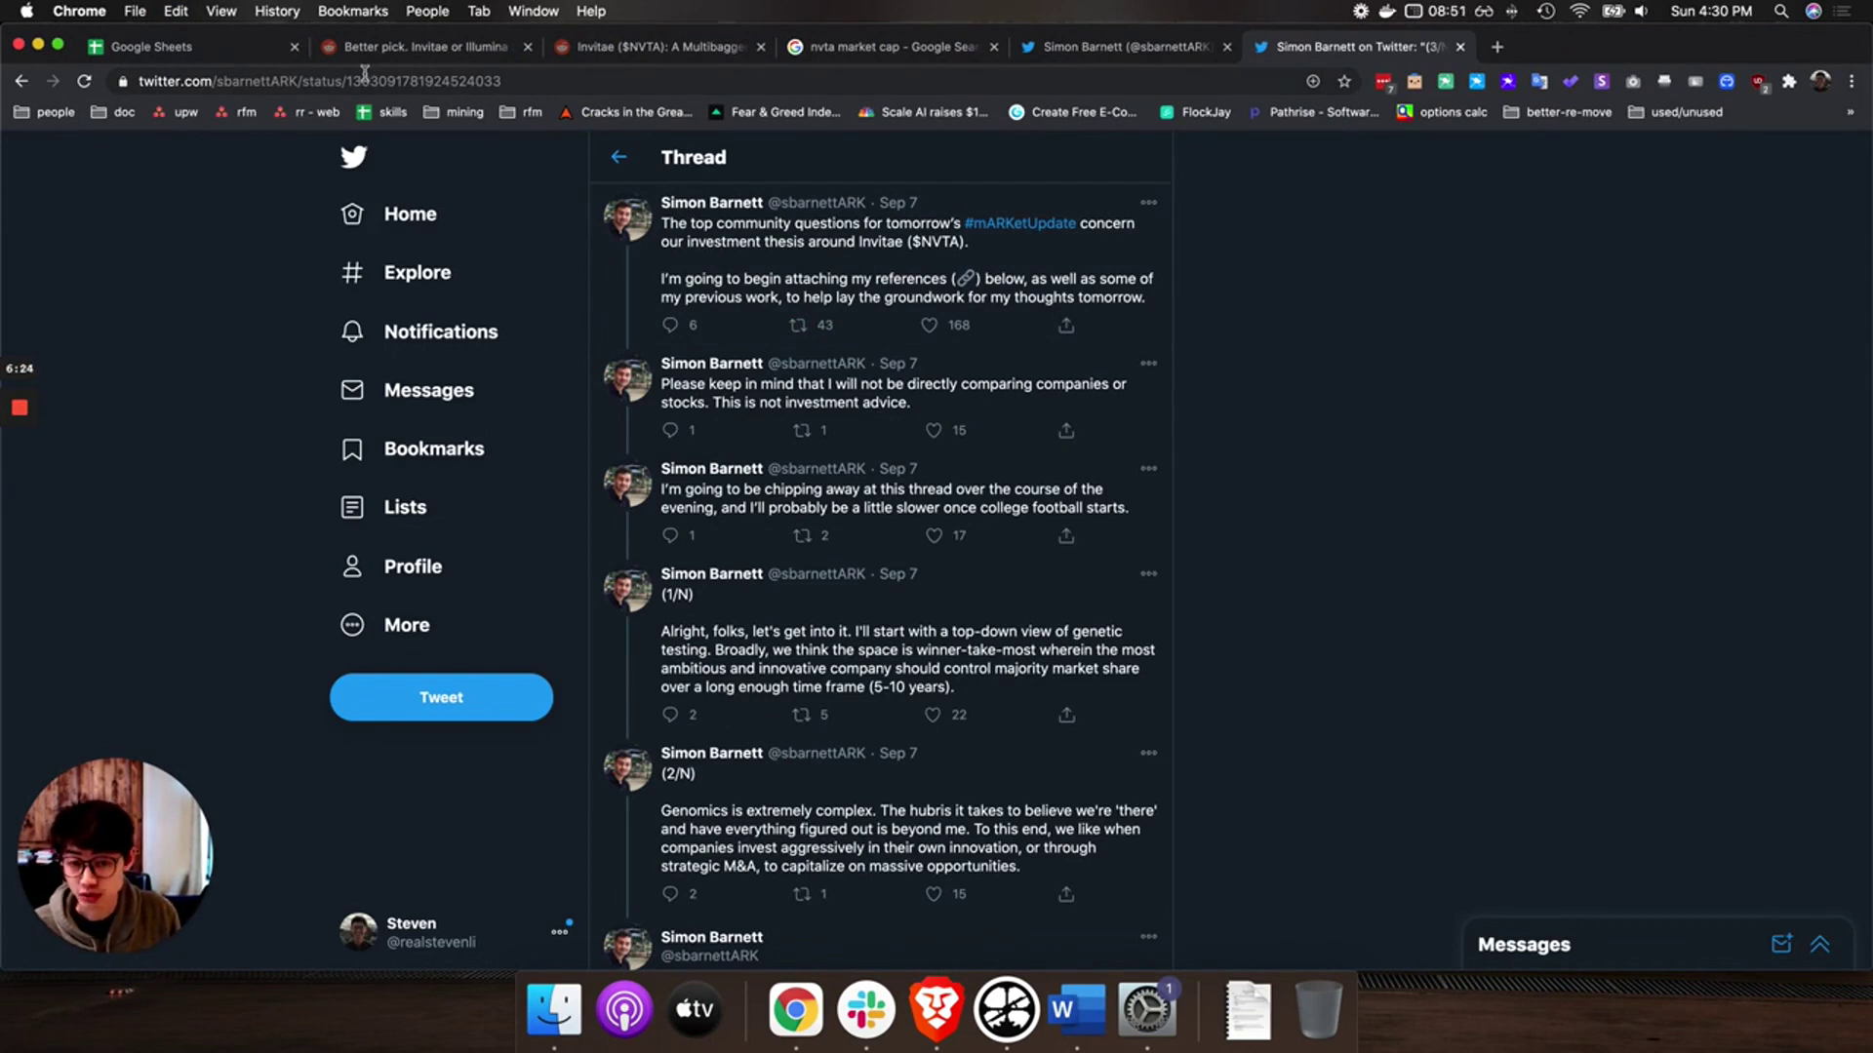
pyautogui.scroll(-10, 810, 332)
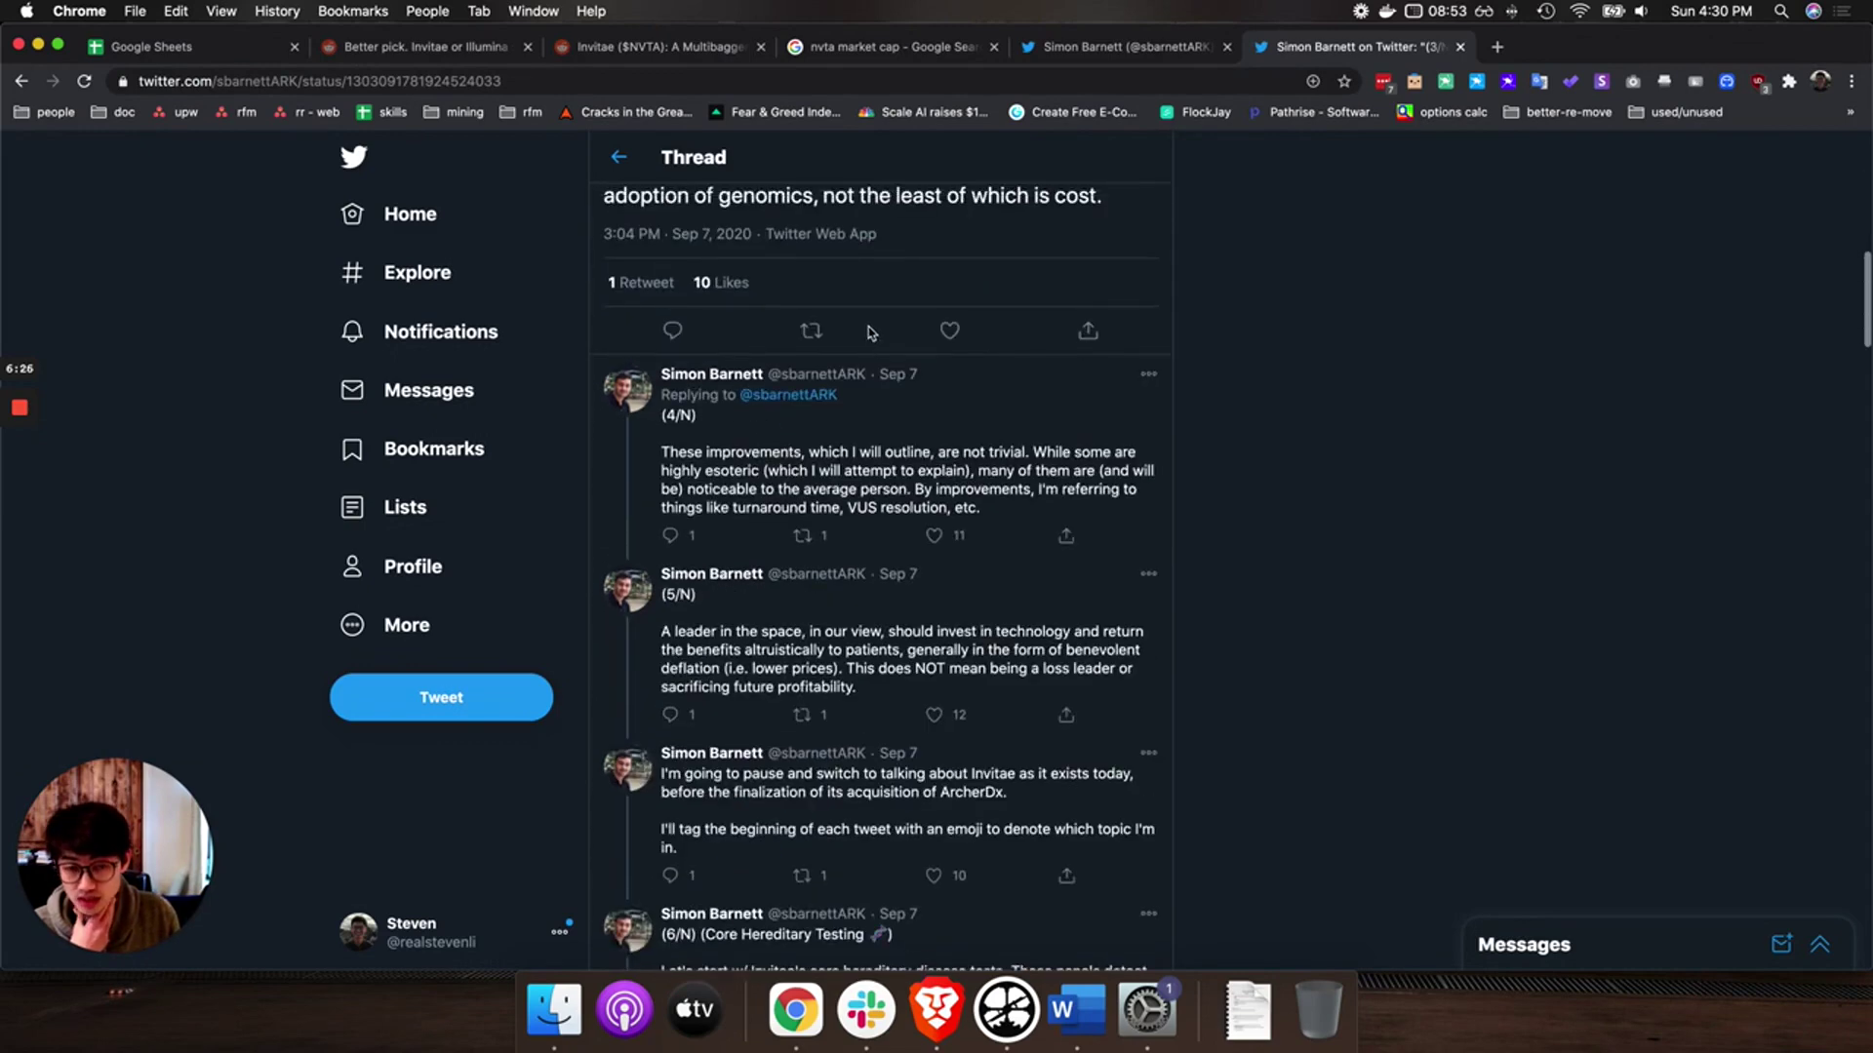
pyautogui.scroll(-4, 871, 333)
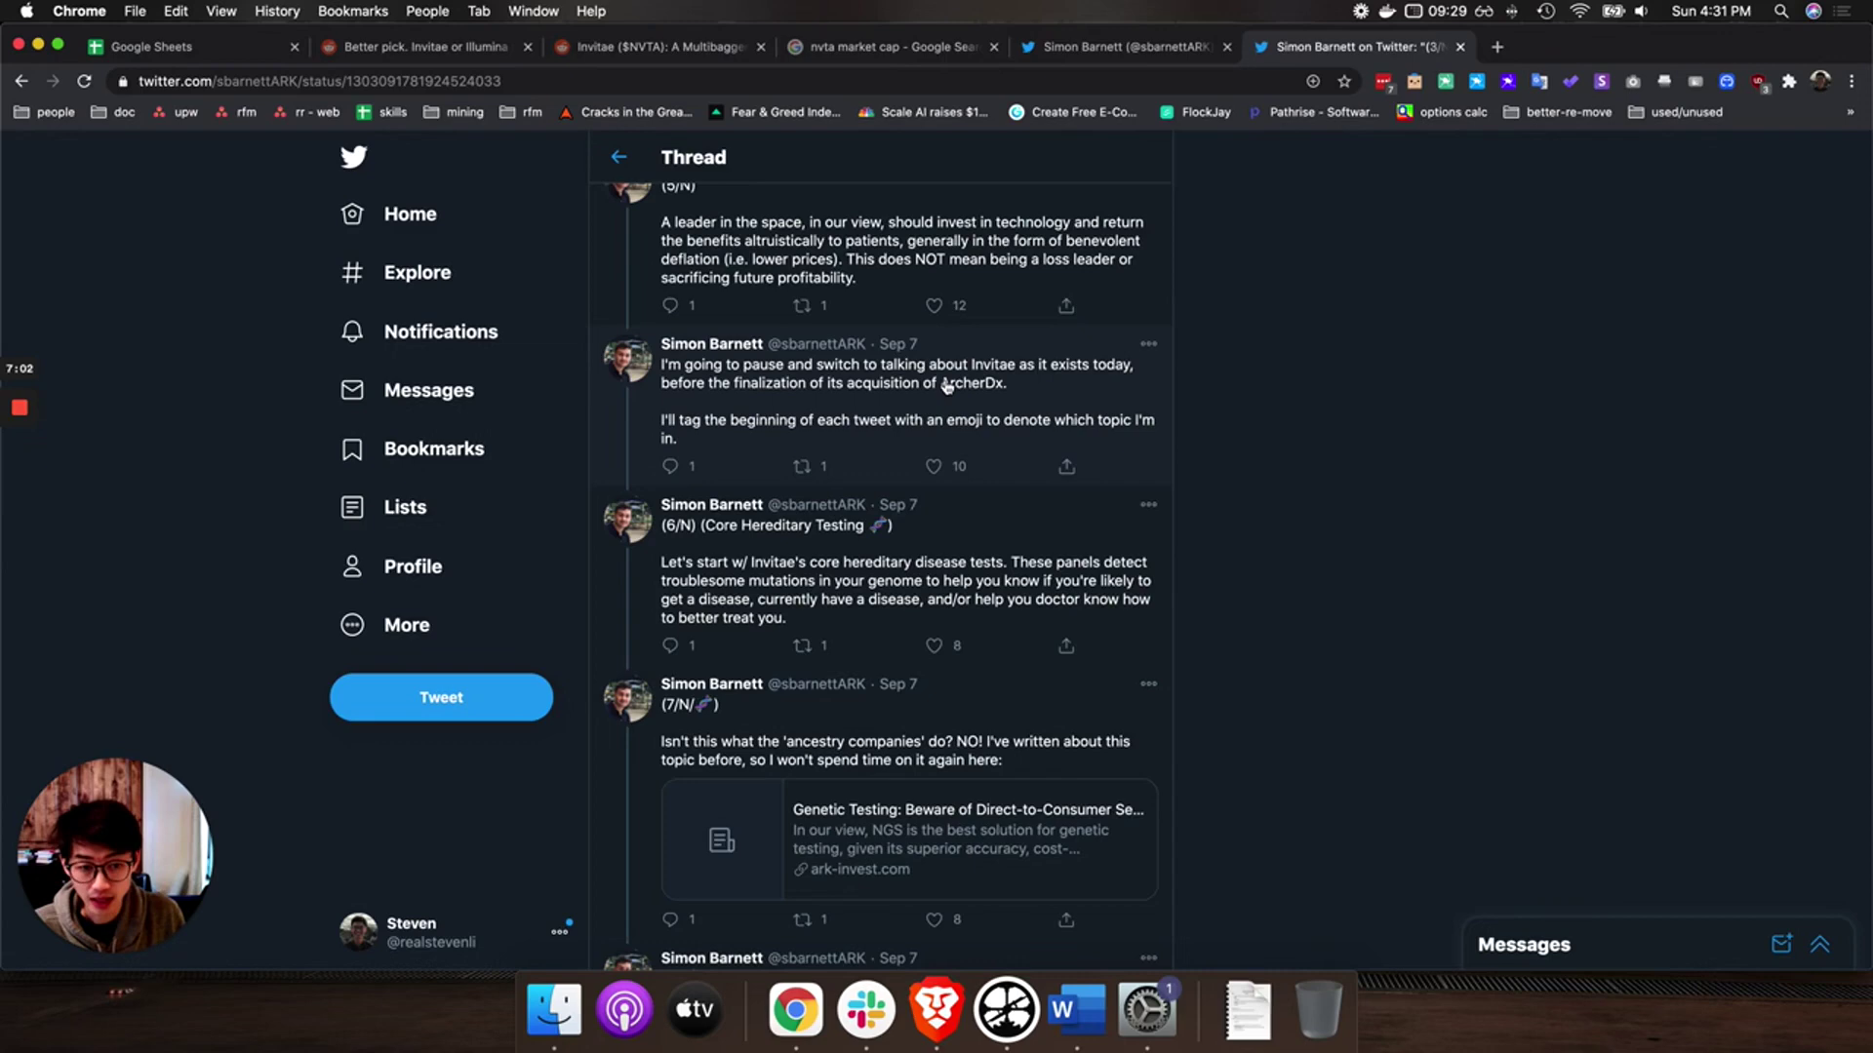
pyautogui.scroll(-4, 1002, 673)
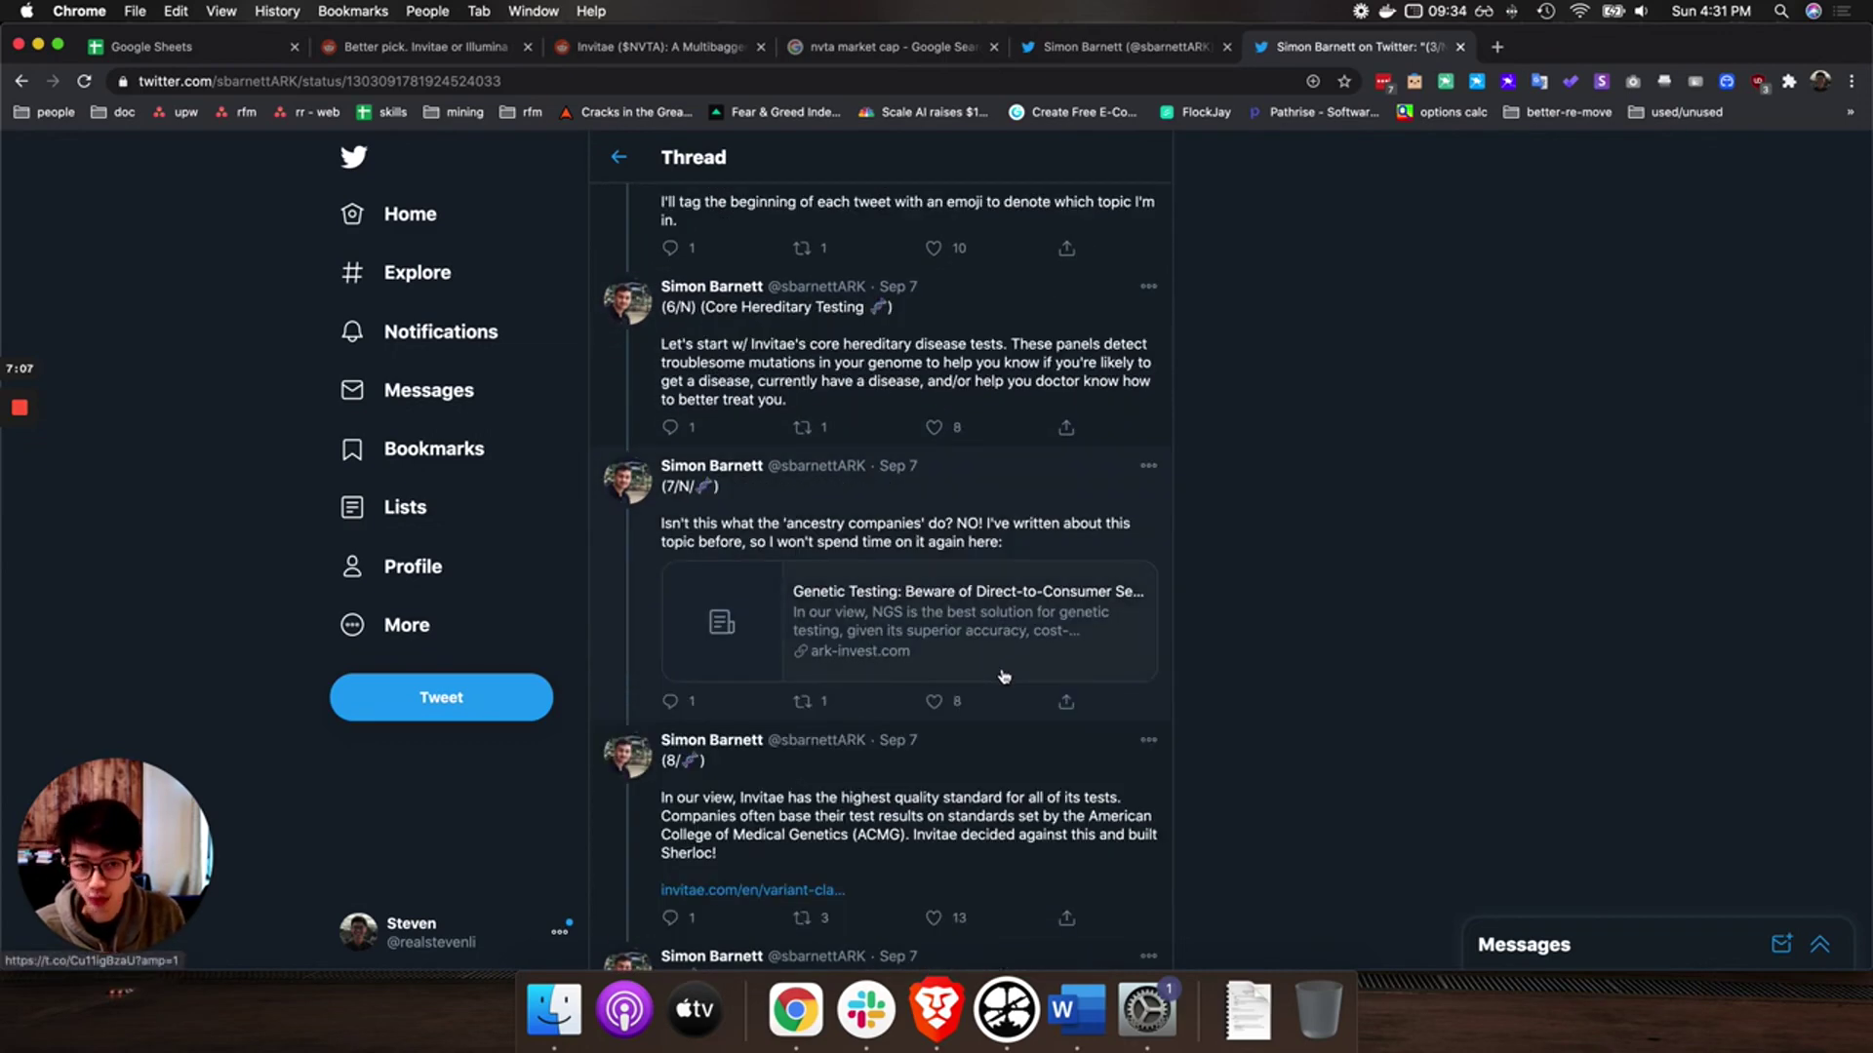
pyautogui.scroll(4, 1002, 673)
pyautogui.scroll(1, 1001, 651)
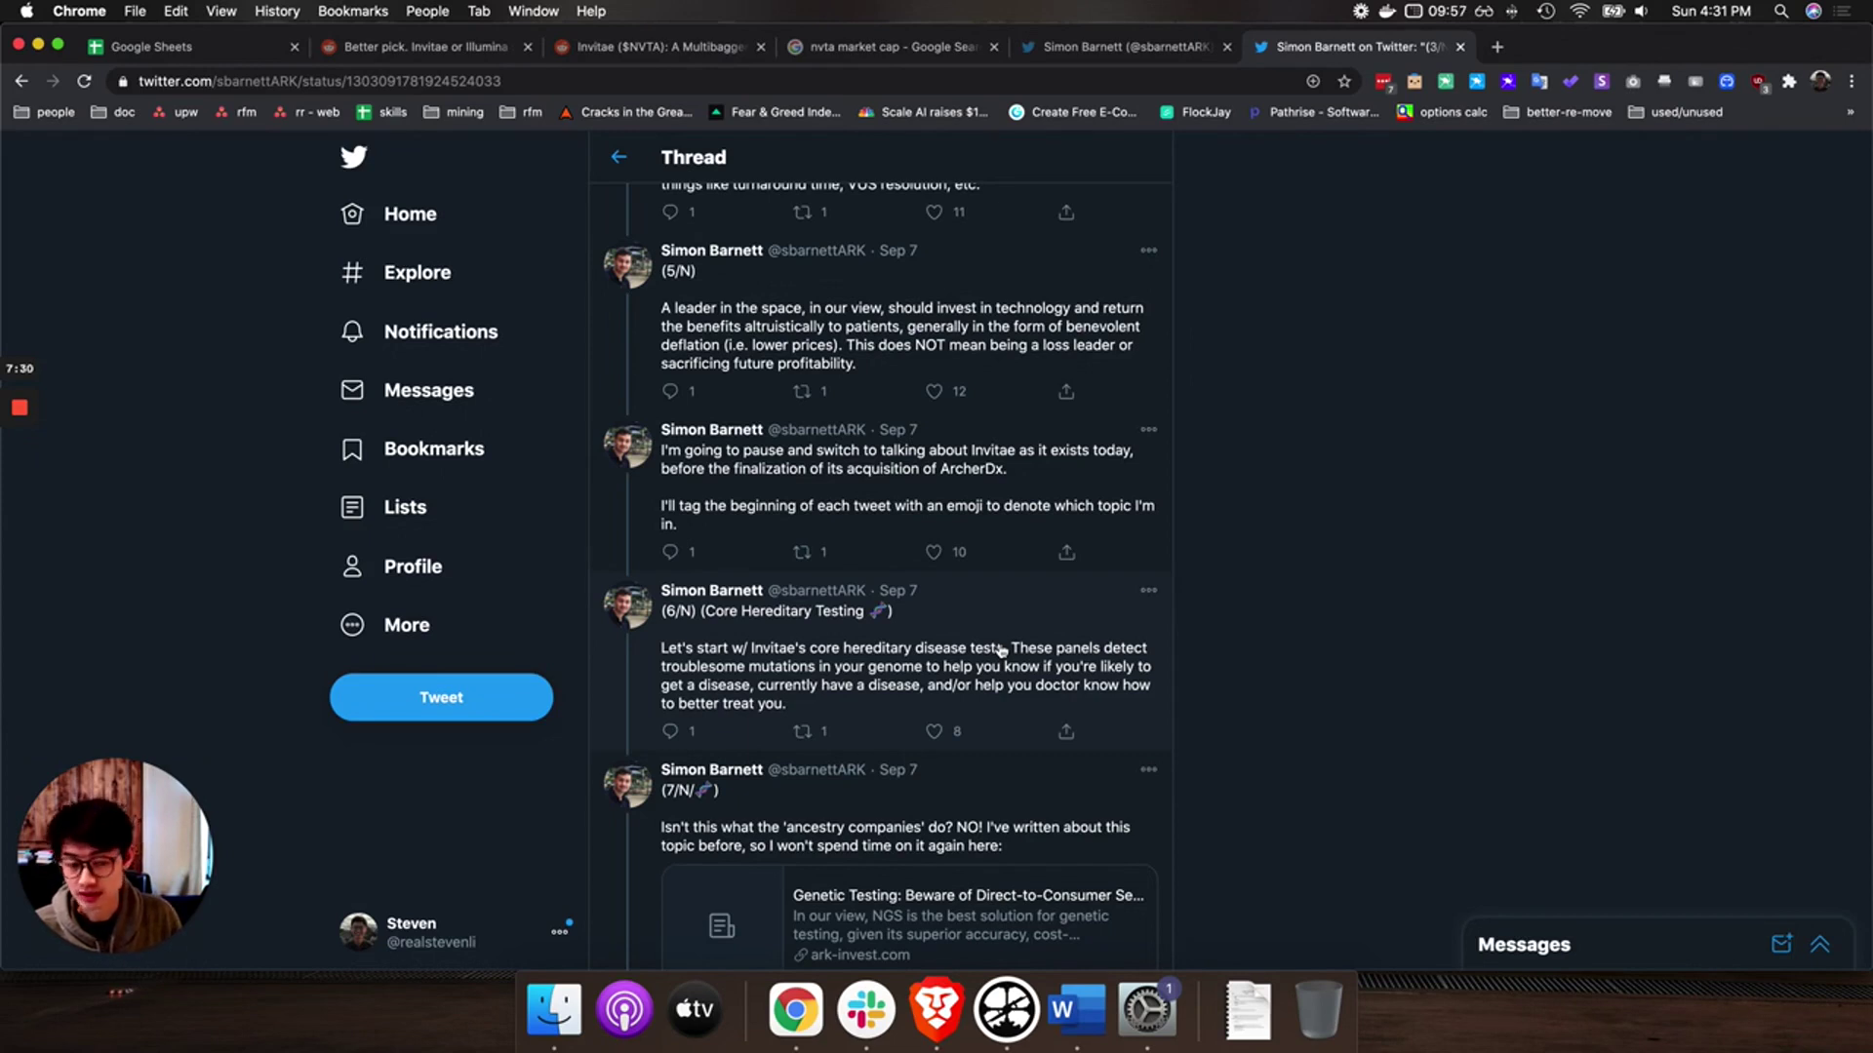
pyautogui.scroll(-5, 1037, 627)
pyautogui.scroll(-4, 1039, 627)
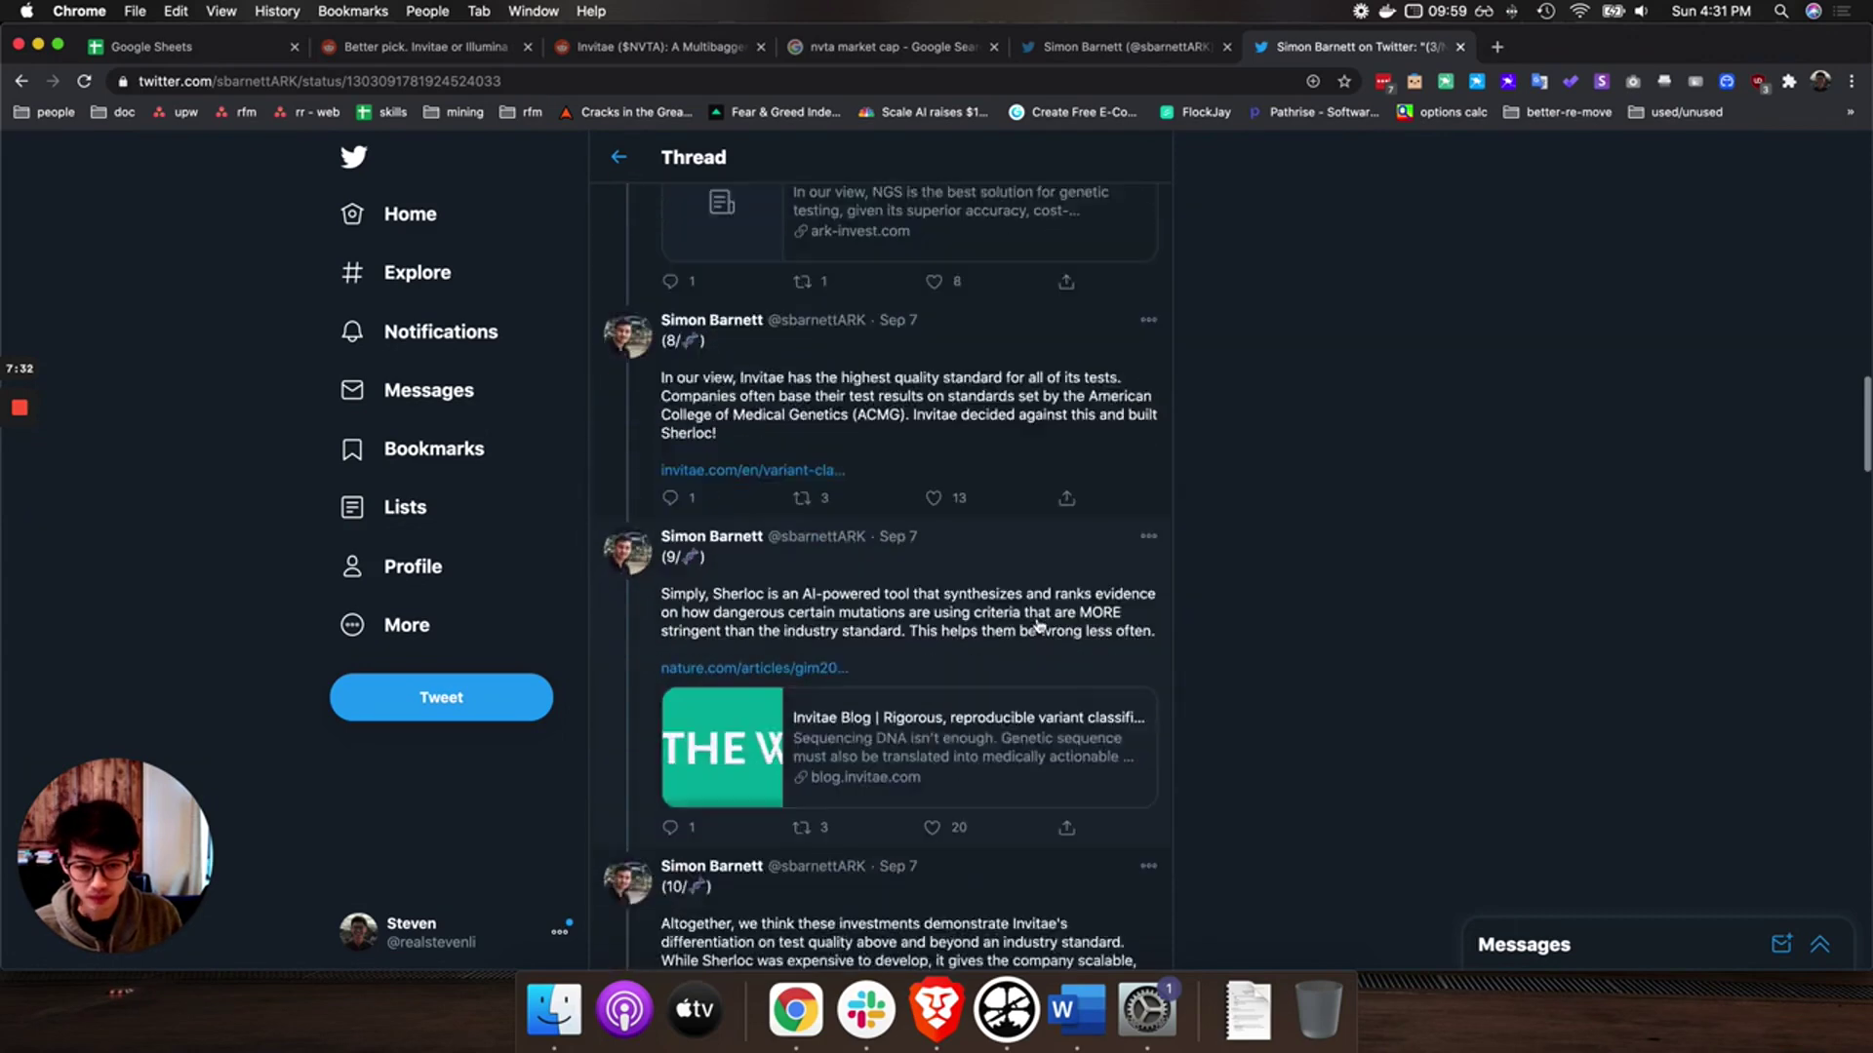
pyautogui.scroll(3, 1041, 628)
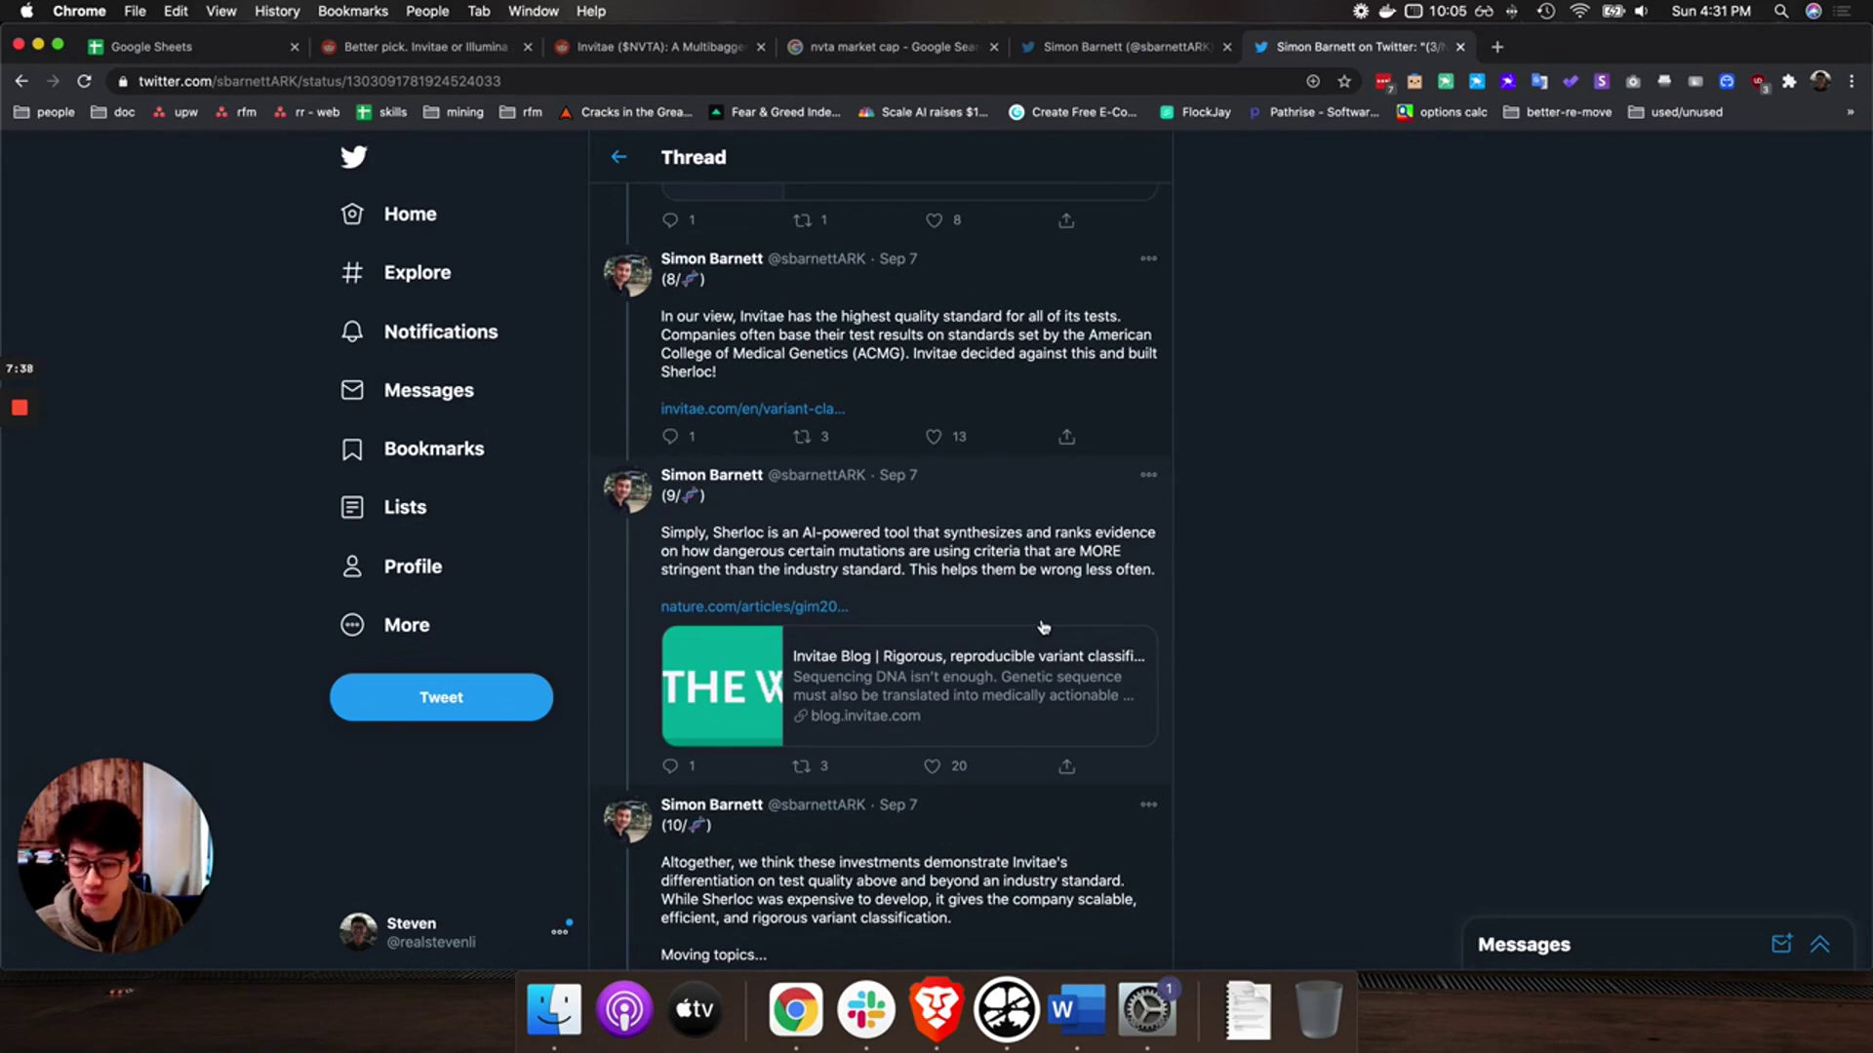
pyautogui.scroll(-3, 1042, 628)
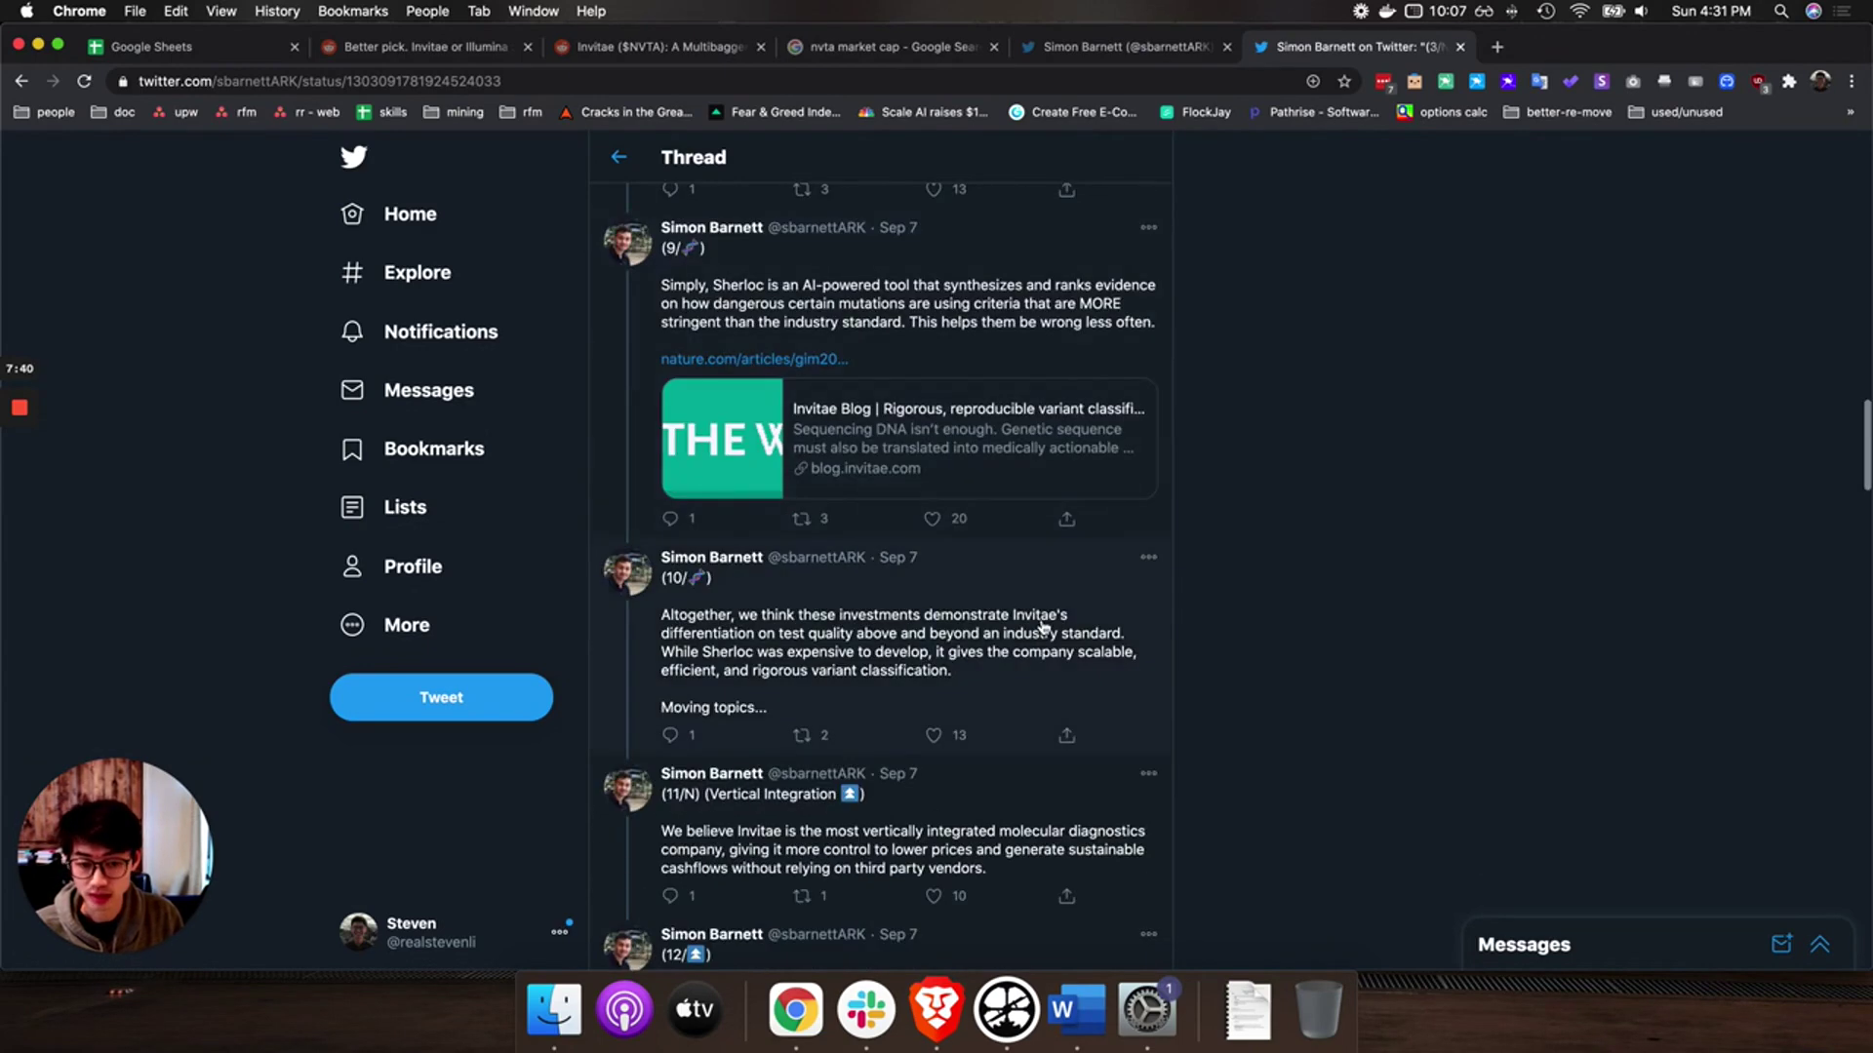
# Step: Read the vertical integration tweets 11 to 20, covering R&D spending, Jungla, variants of uncertain significance and genetic counseling
pyautogui.scroll(-3, 1042, 627)
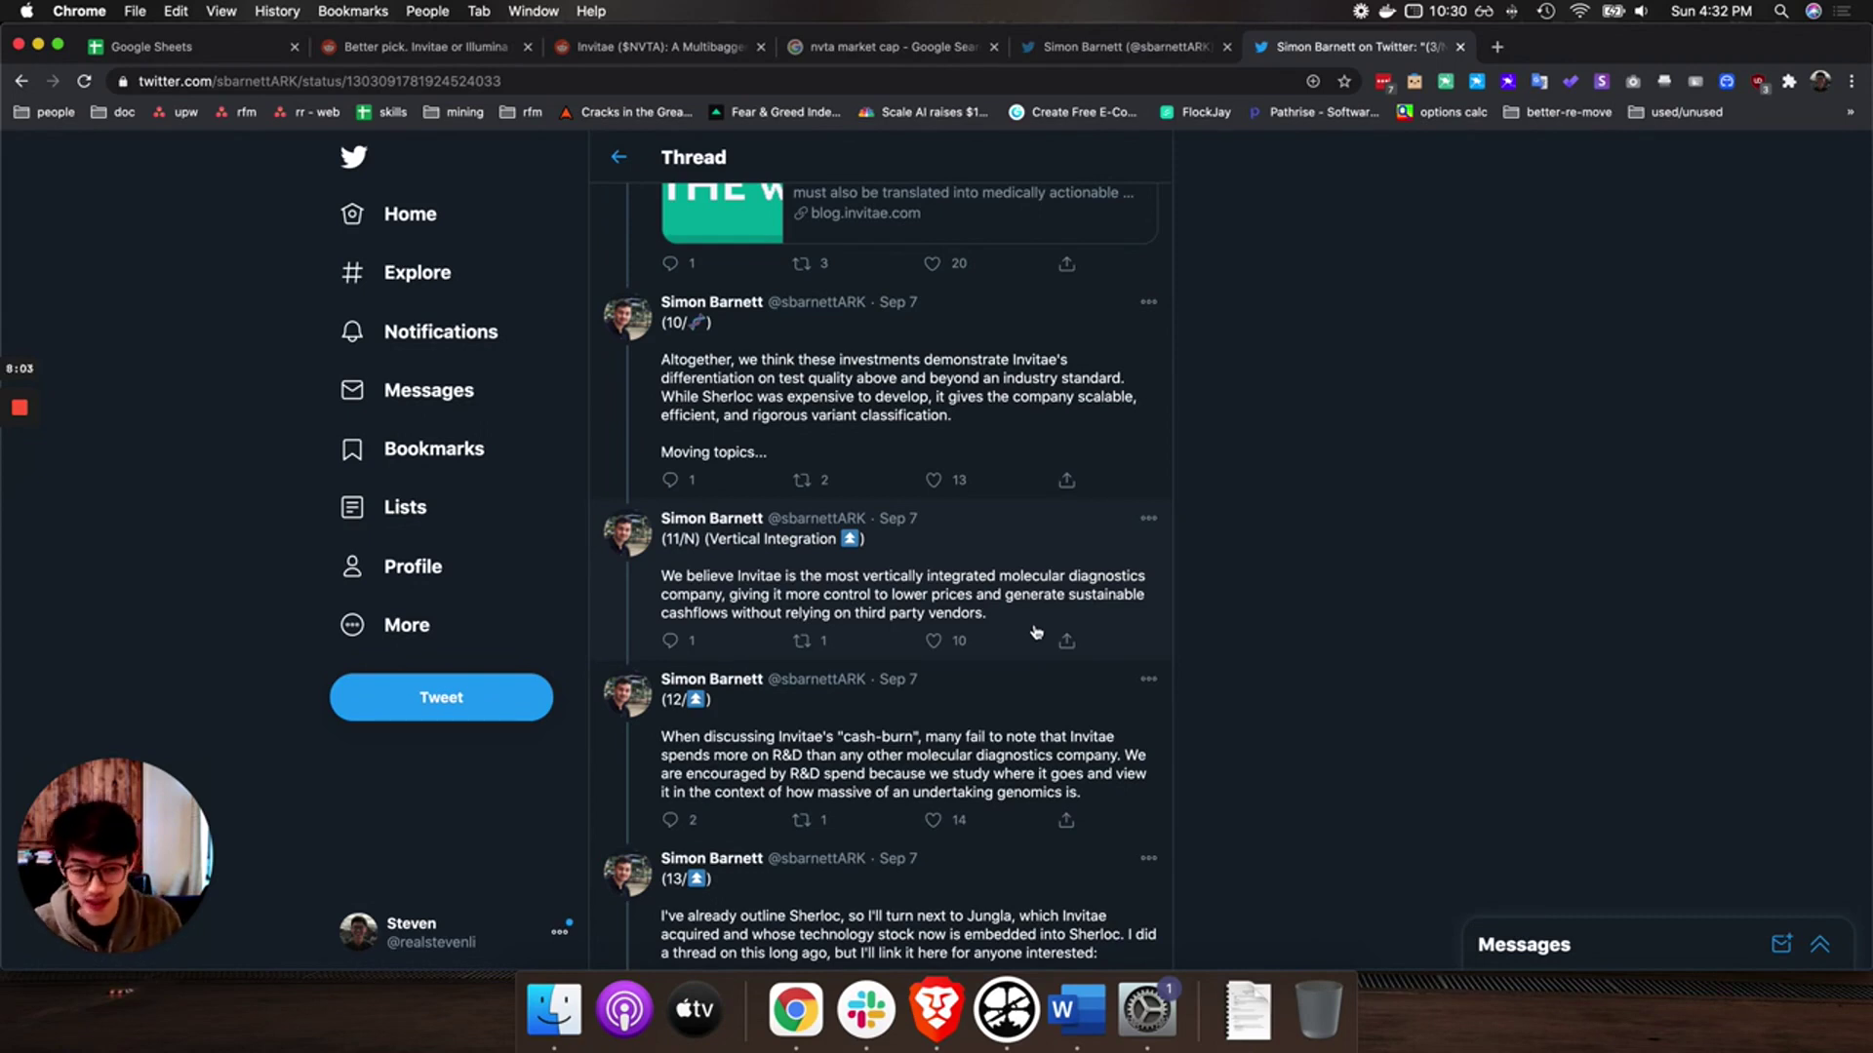
pyautogui.scroll(-2, 1037, 632)
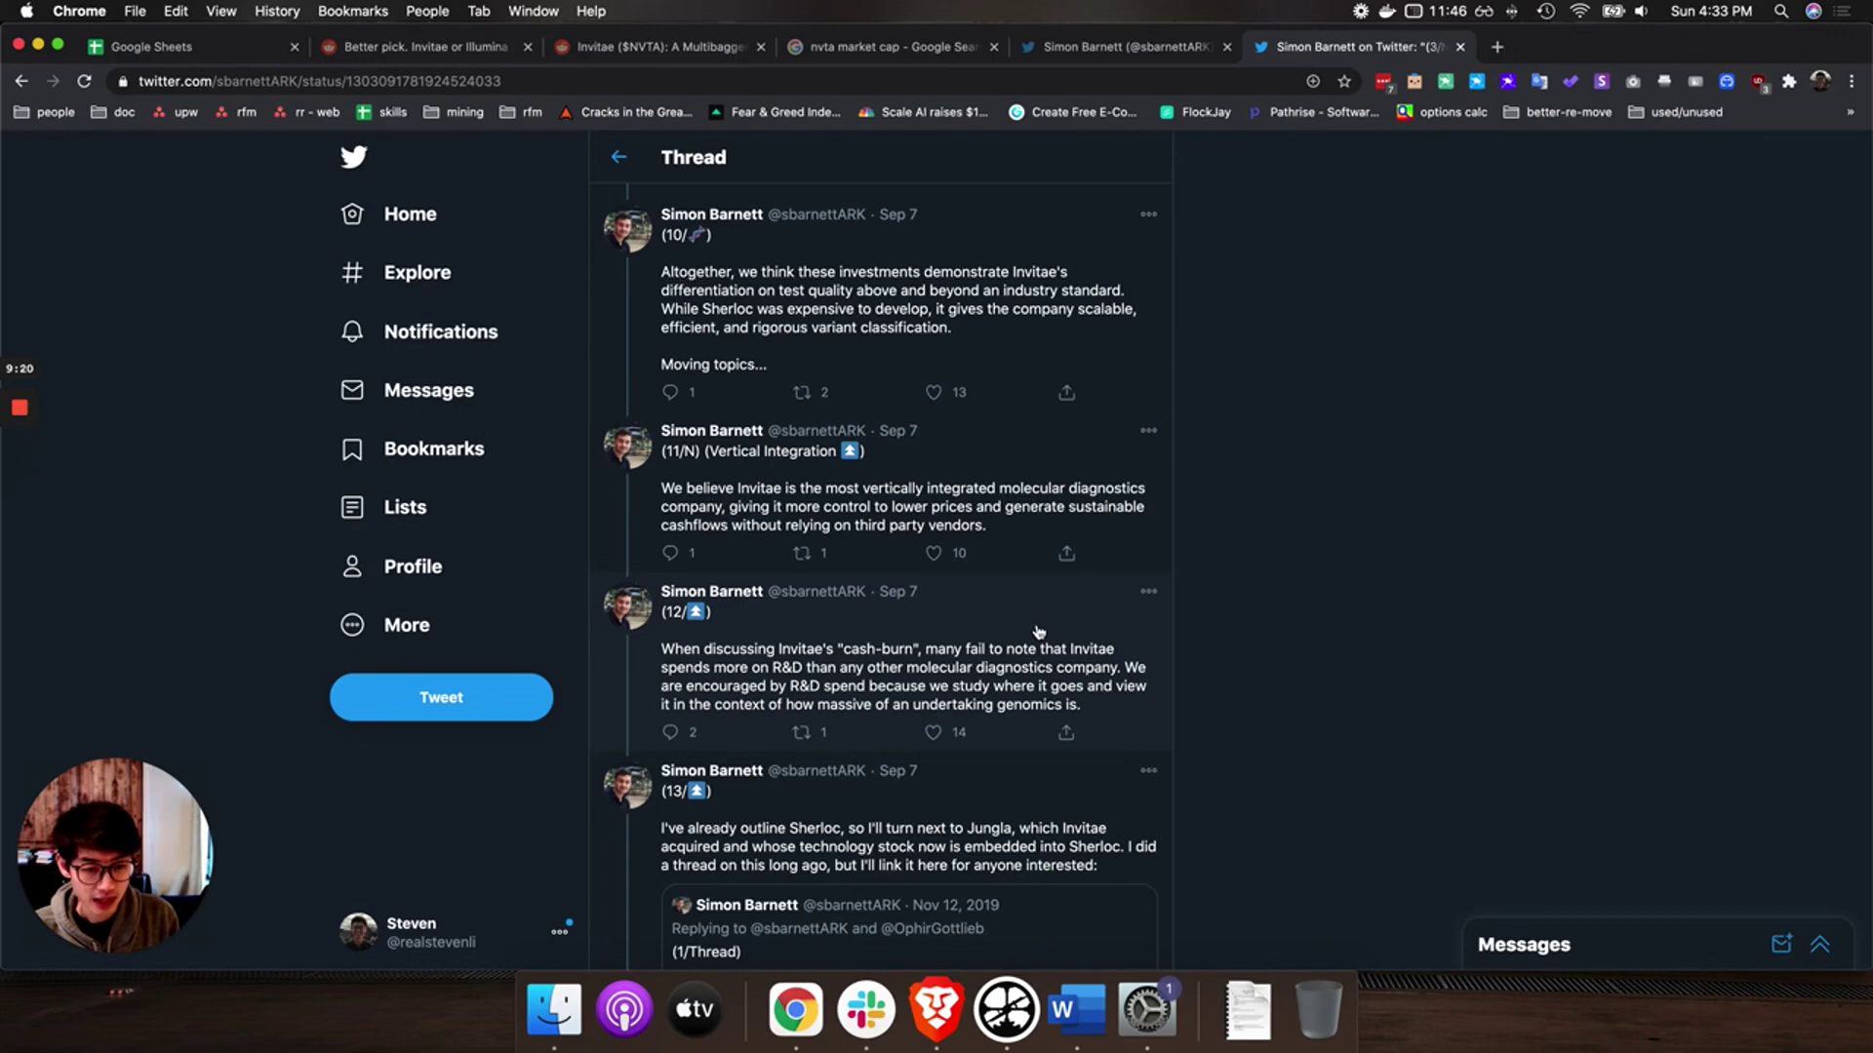
pyautogui.scroll(-5, 1040, 632)
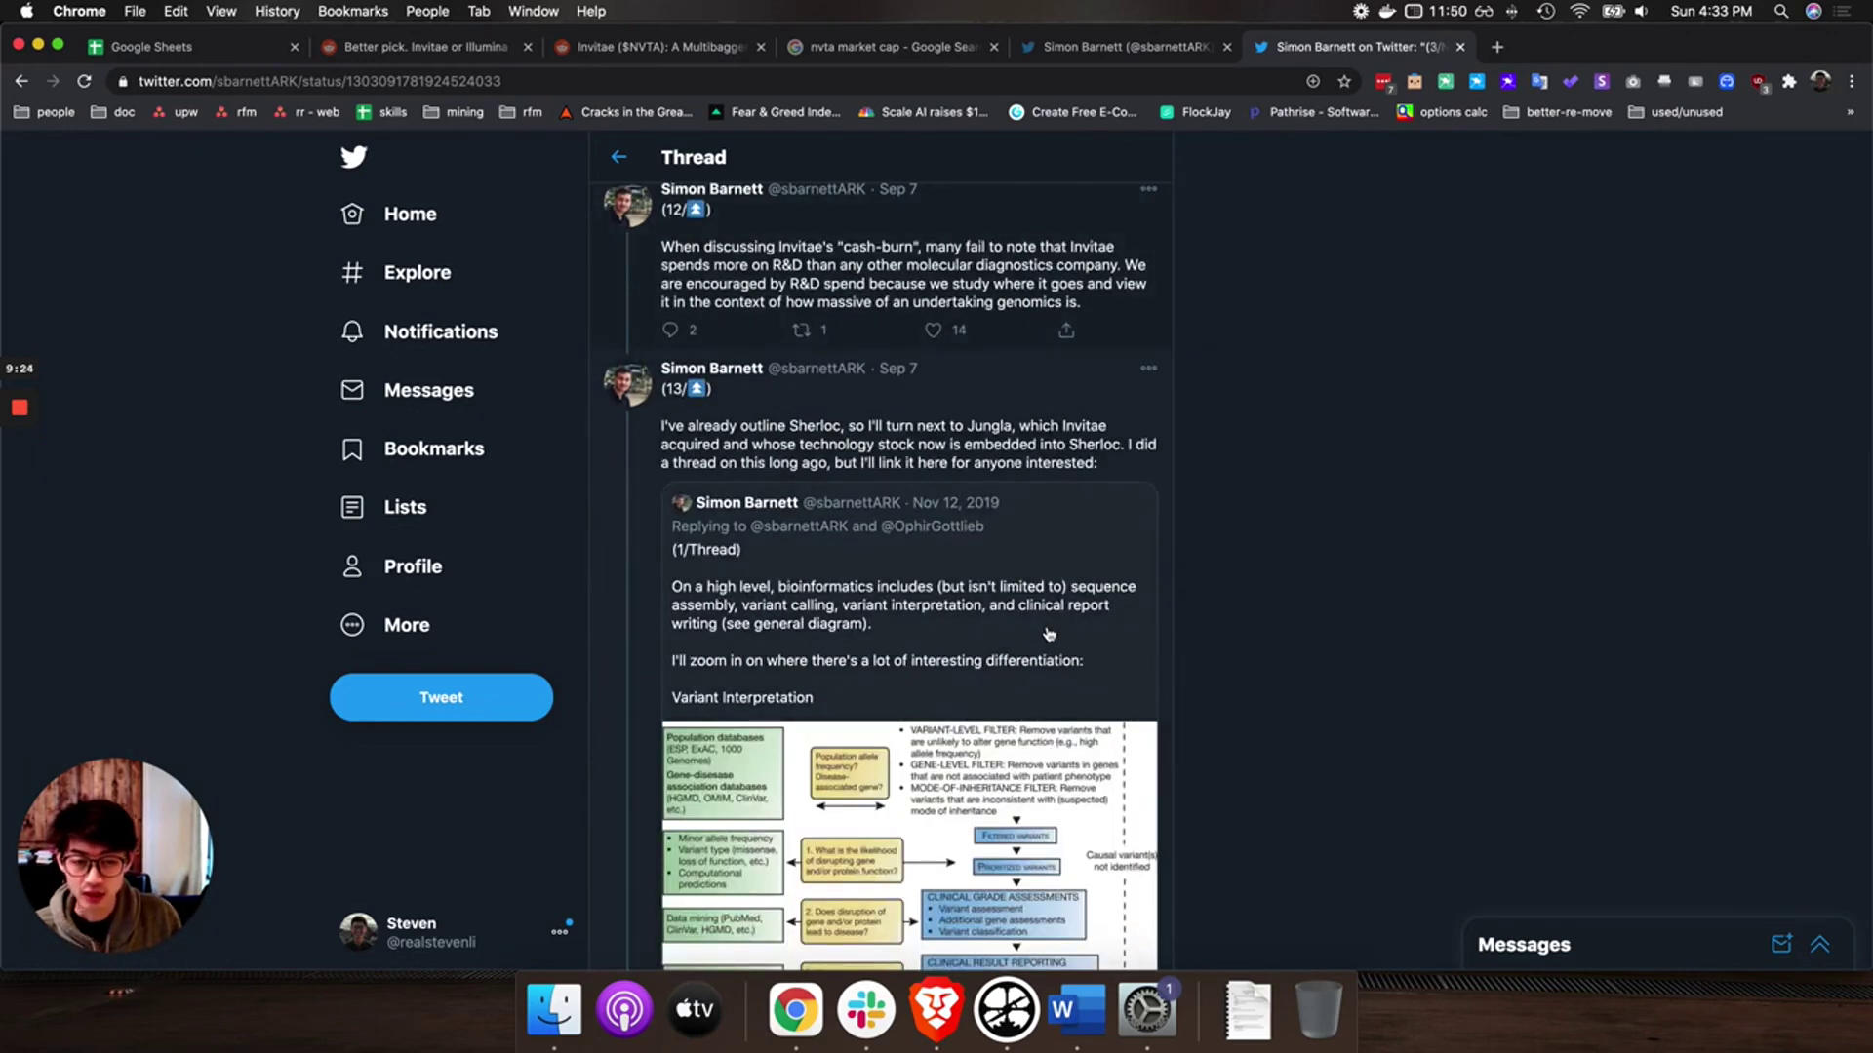
pyautogui.scroll(-3, 1048, 634)
pyautogui.scroll(-5, 1048, 634)
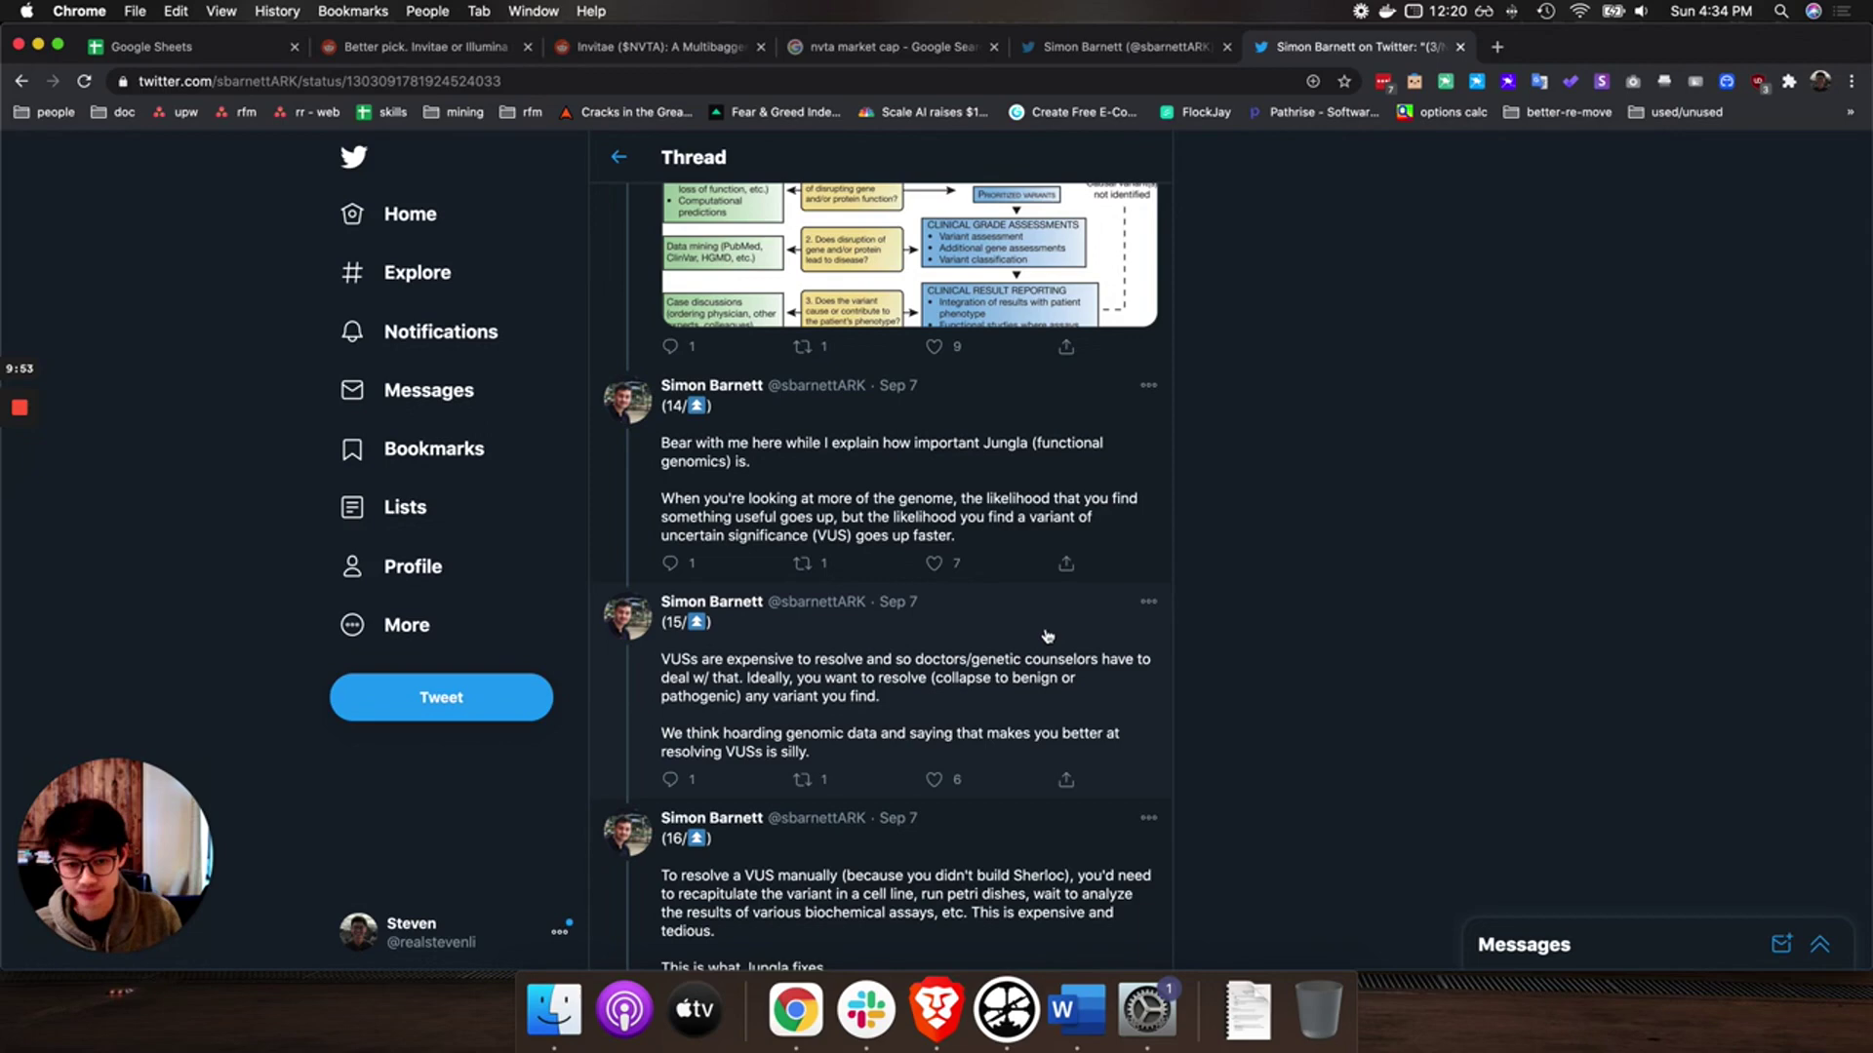
pyautogui.scroll(-3, 1033, 634)
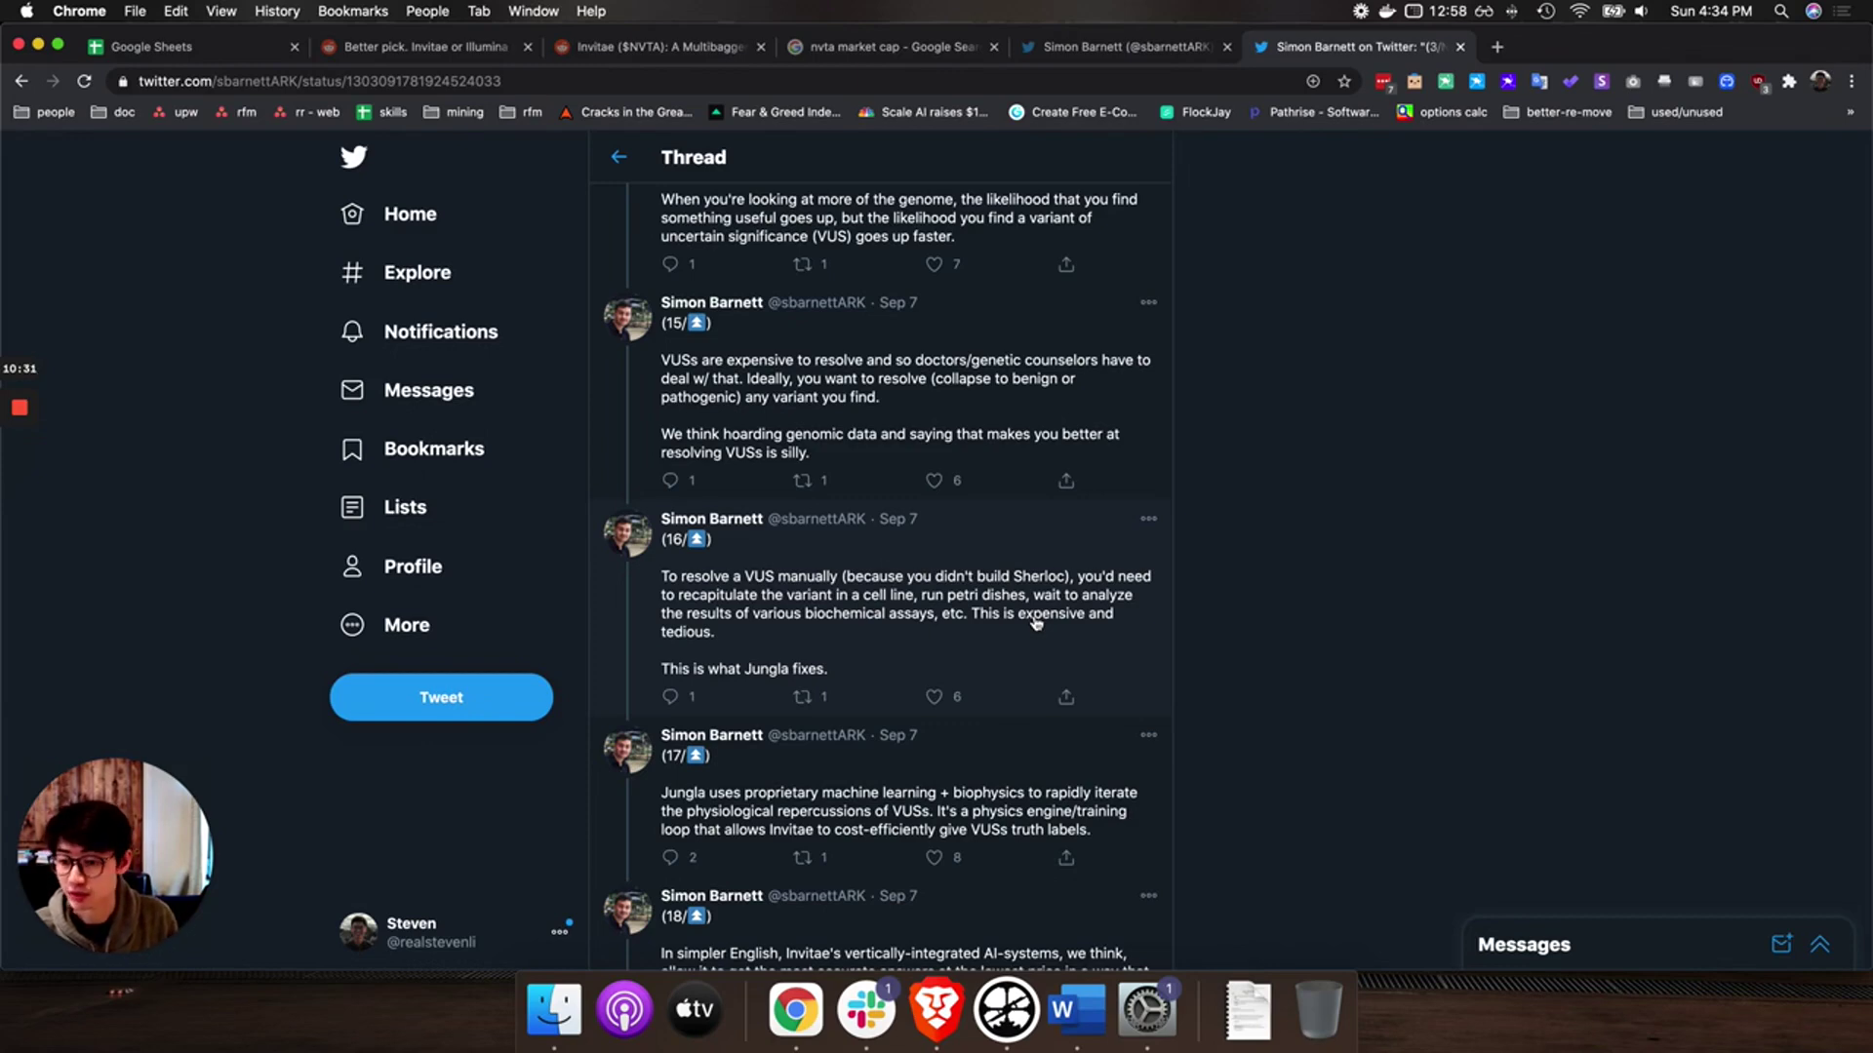
pyautogui.scroll(-3, 1040, 624)
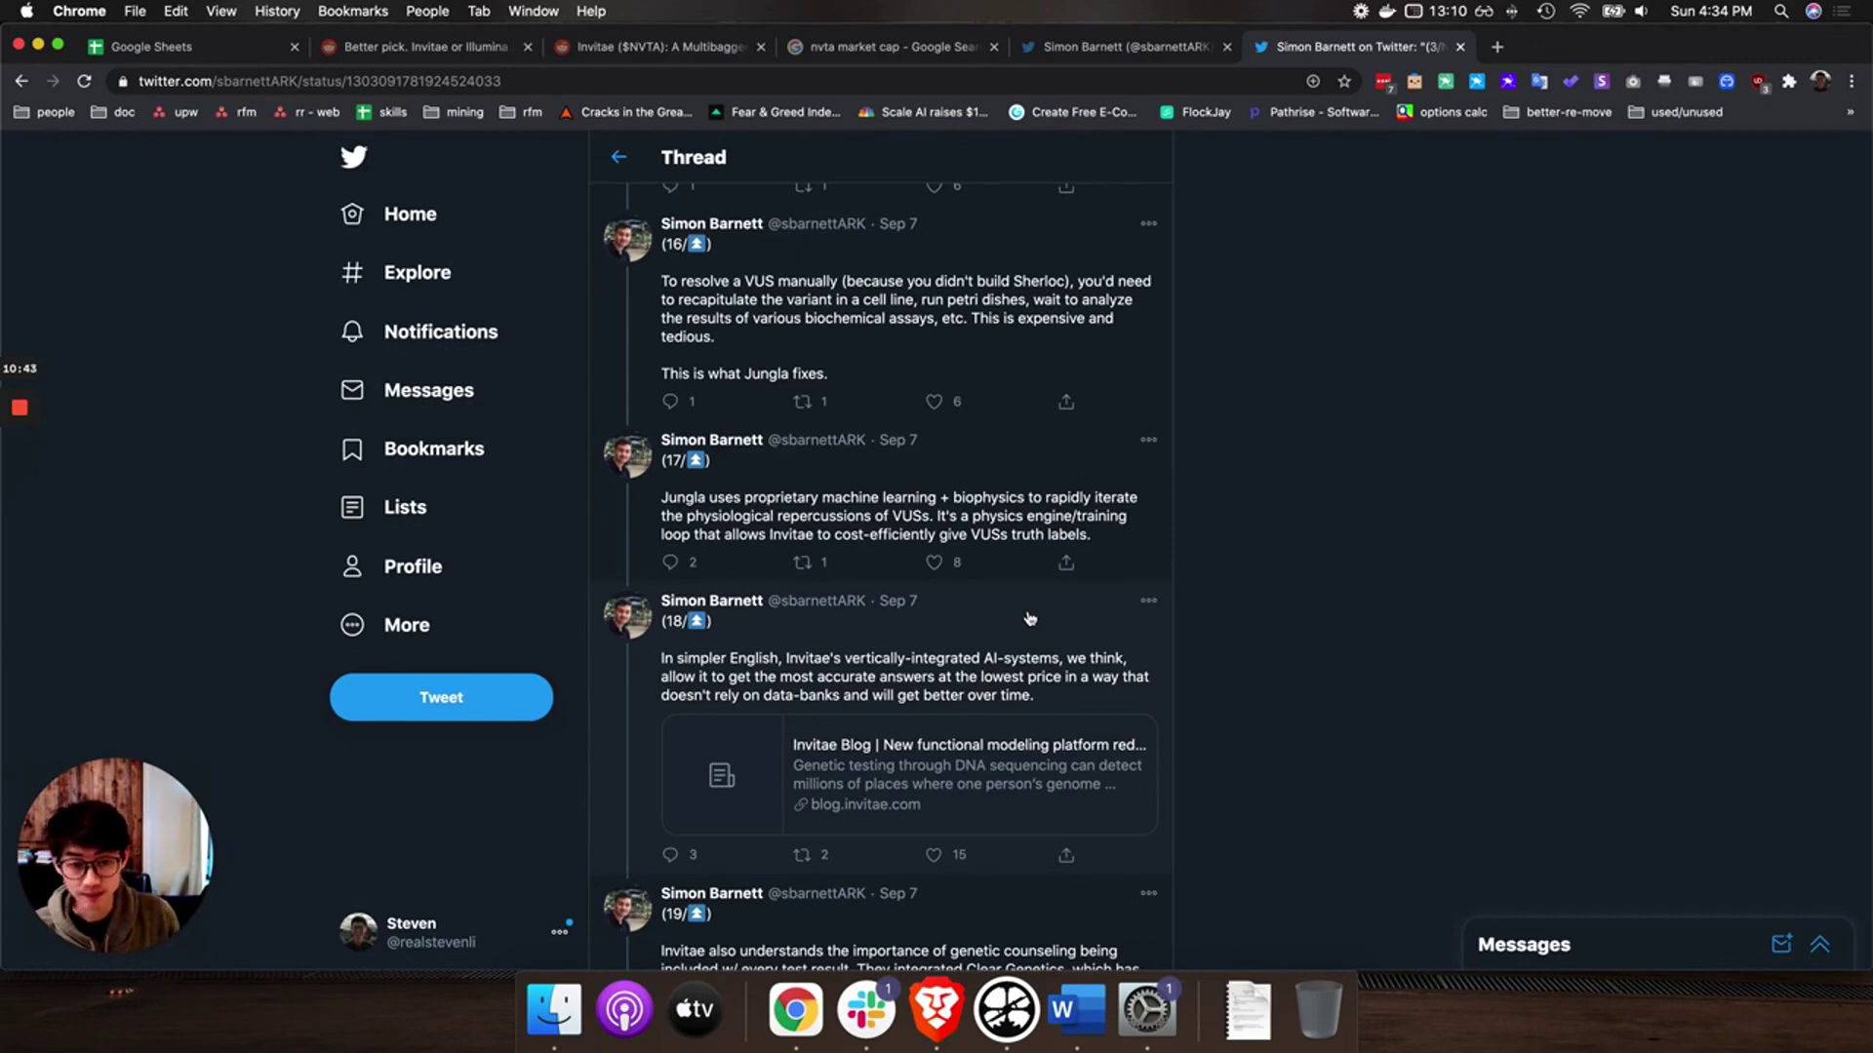
pyautogui.scroll(-2, 1078, 640)
pyautogui.scroll(-6, 1083, 635)
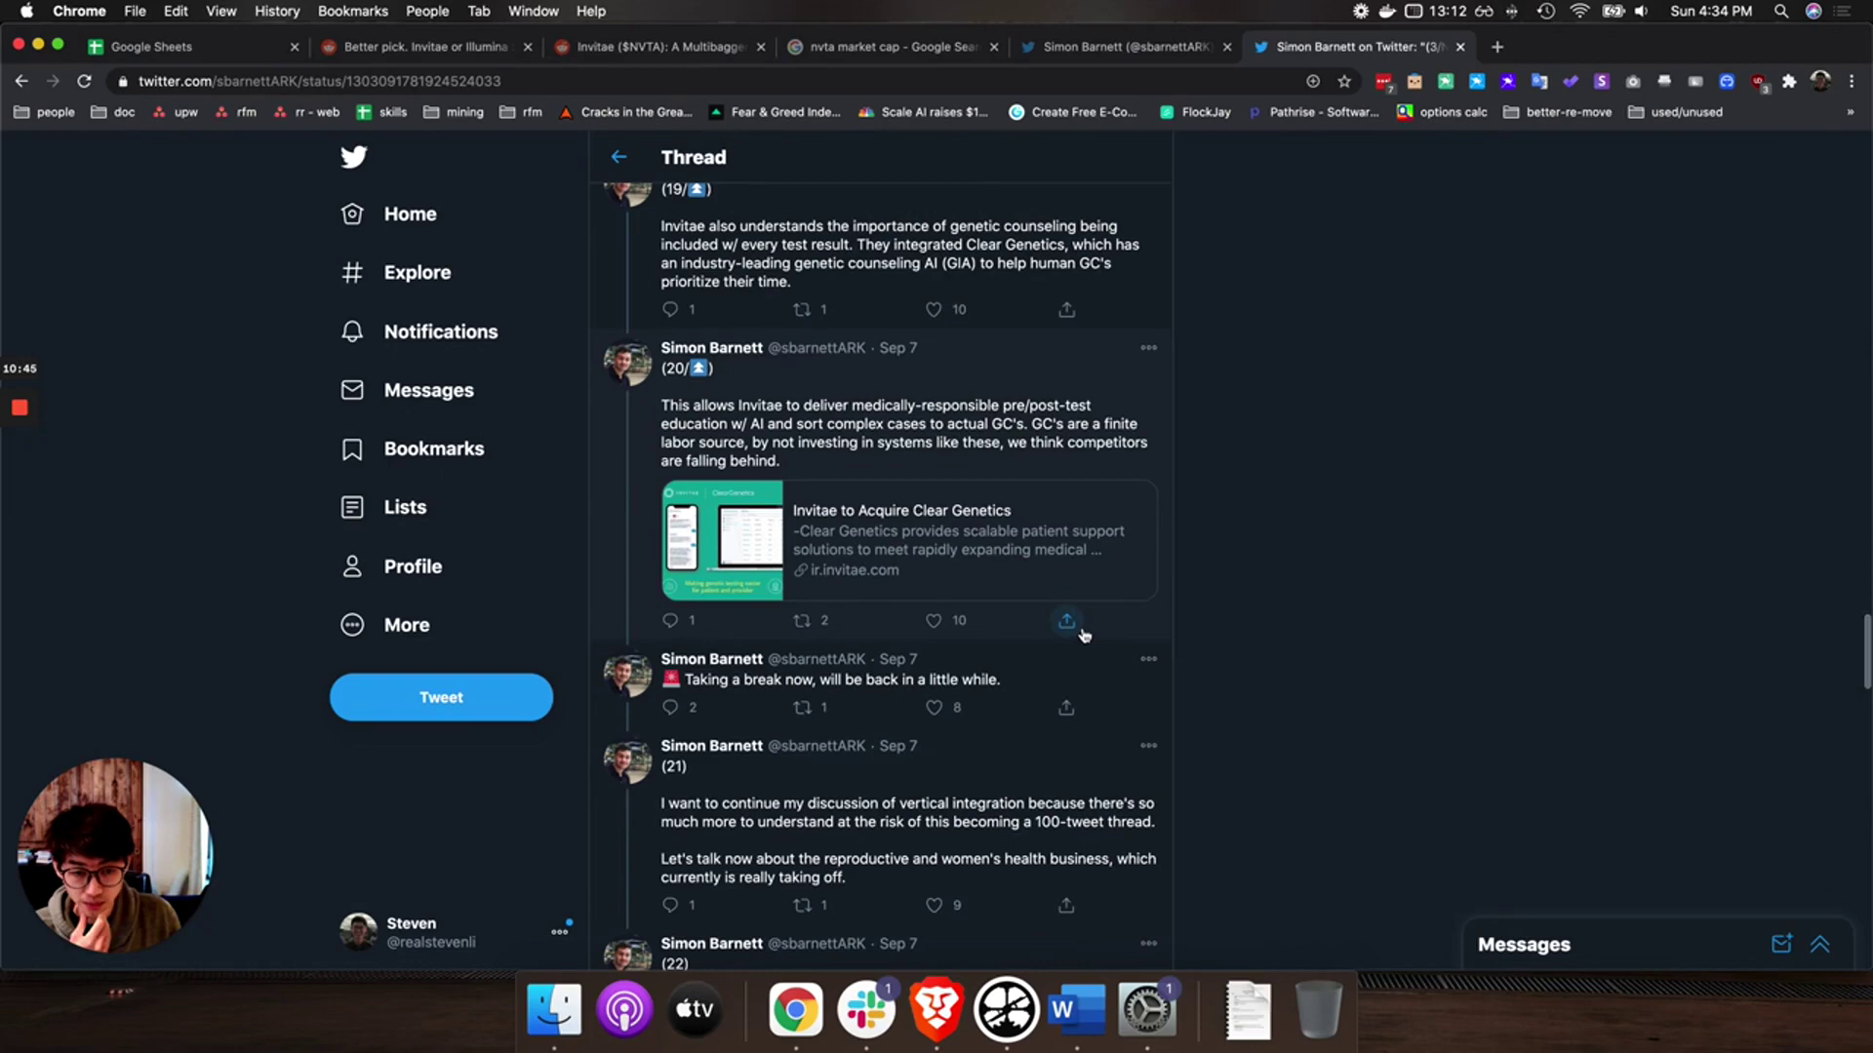
# Step: Read tweets 21 to 31, highlighting "prenatal screening" in tweet 22, and show the further replies at the thread's end
pyautogui.scroll(-4, 1083, 635)
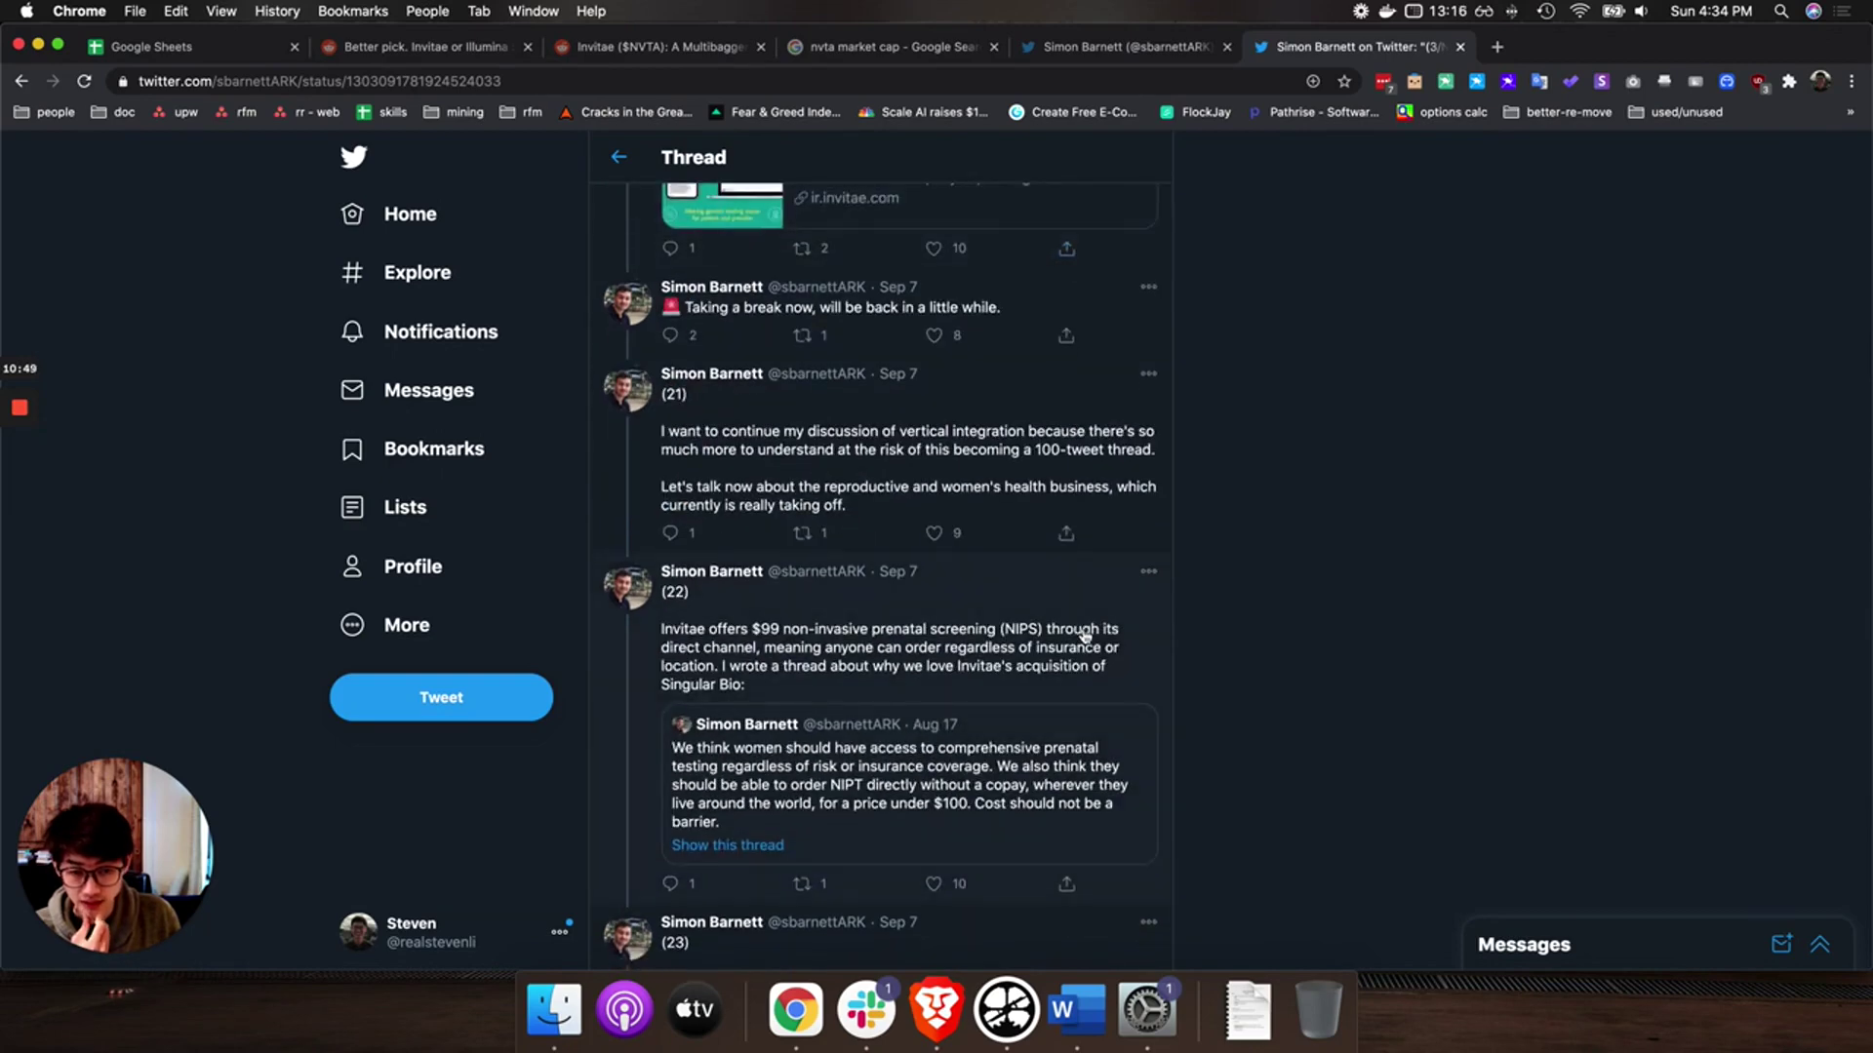
pyautogui.scroll(-2, 1082, 635)
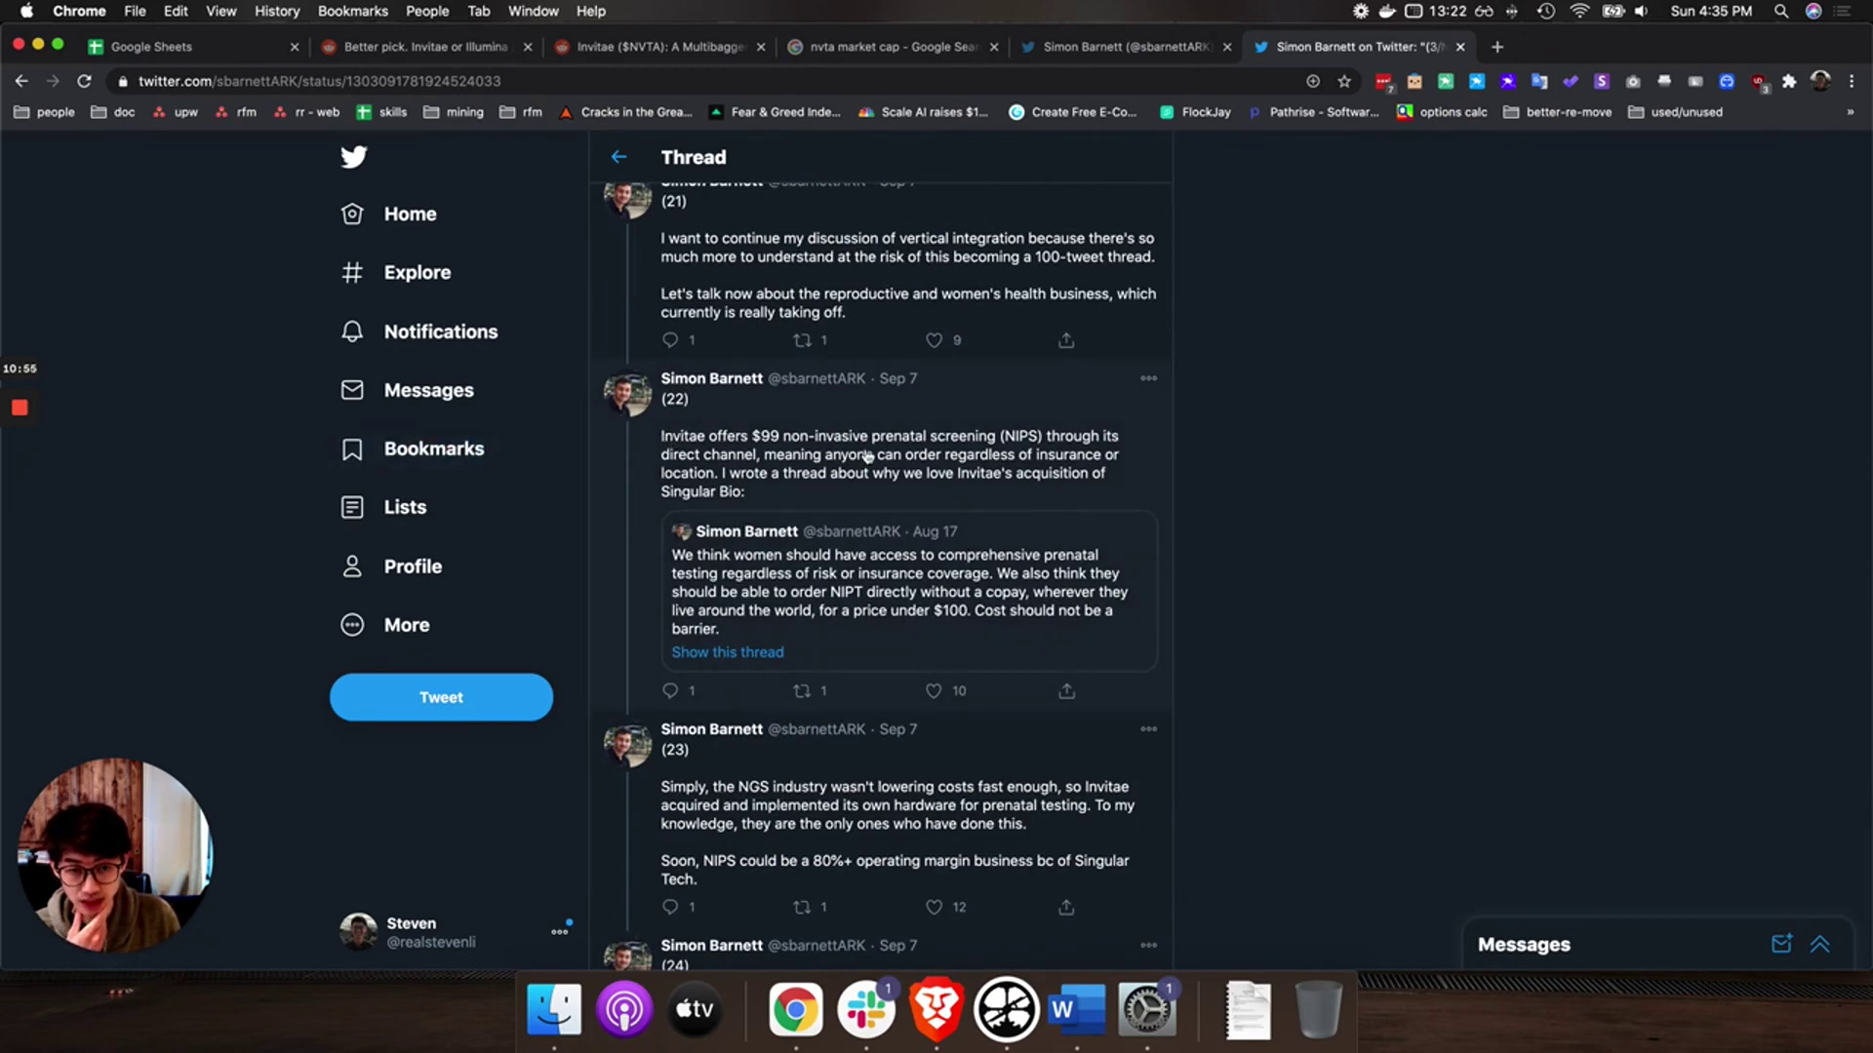
pyautogui.moveTo(878, 440); pyautogui.dragTo(995, 444)
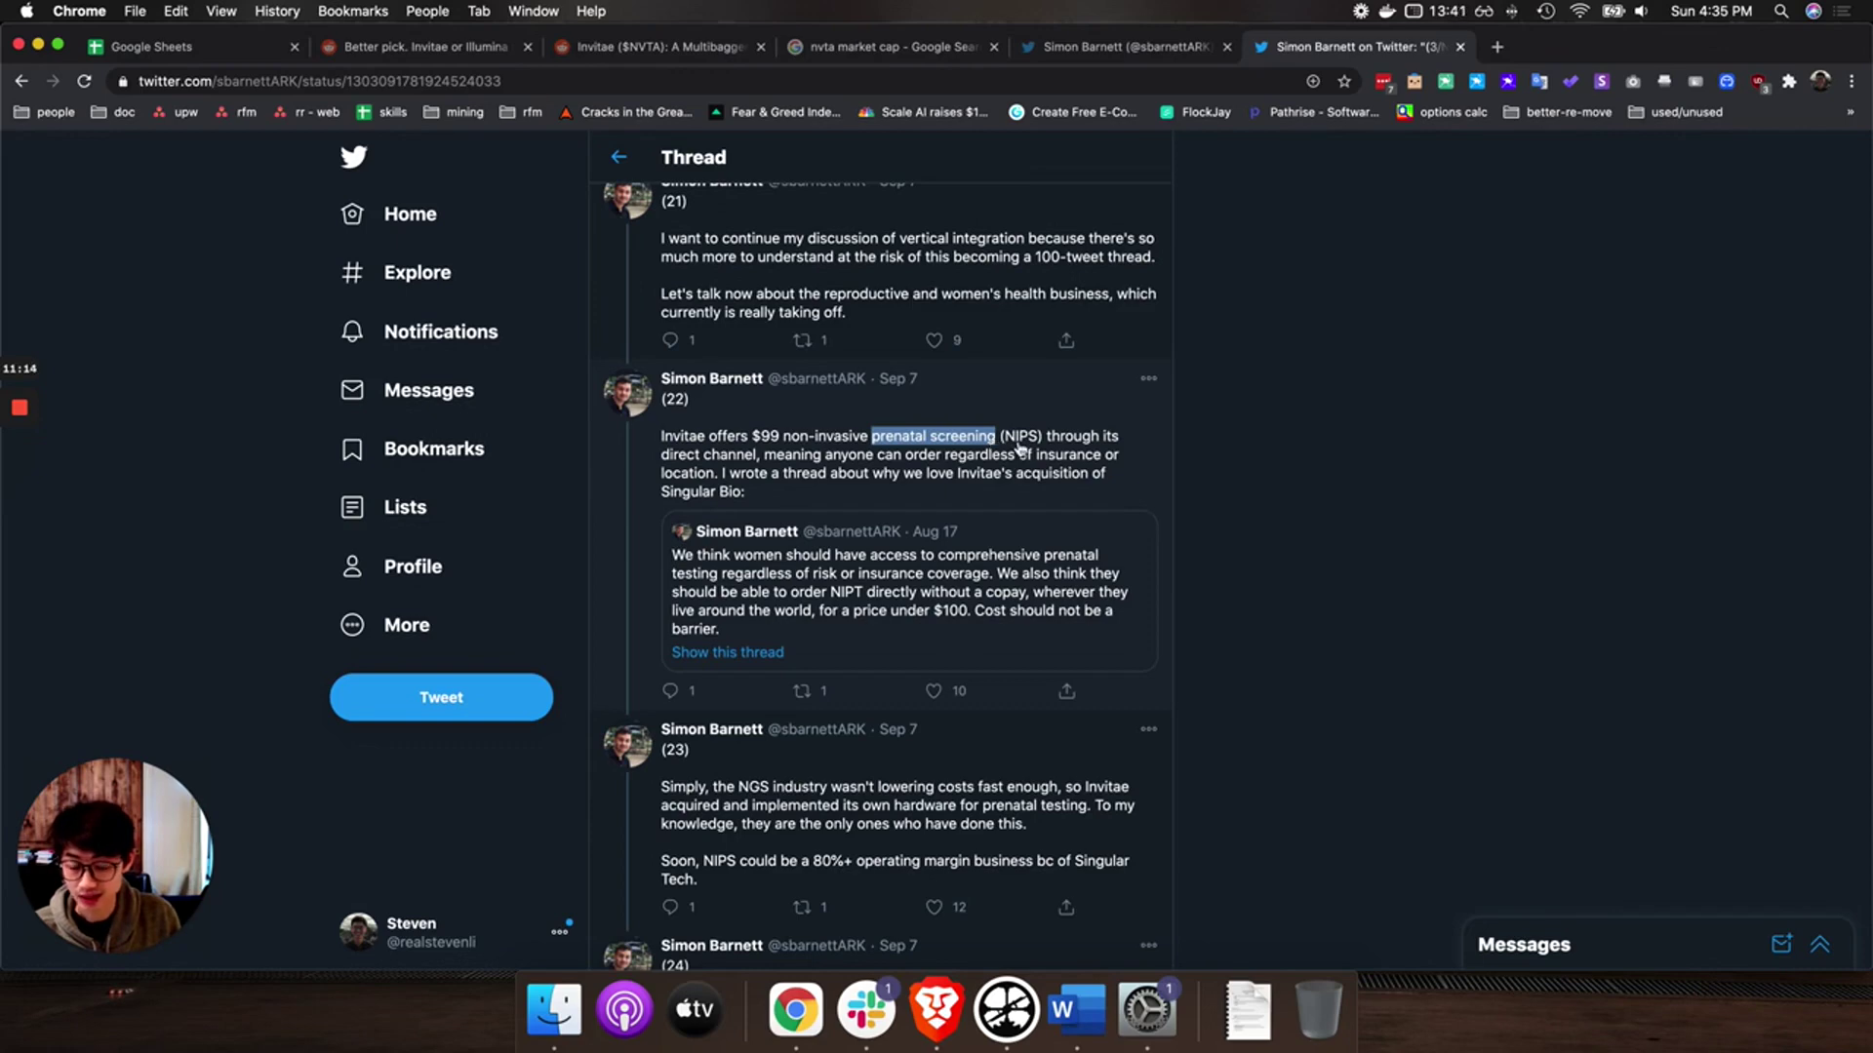
pyautogui.scroll(-3, 1019, 447)
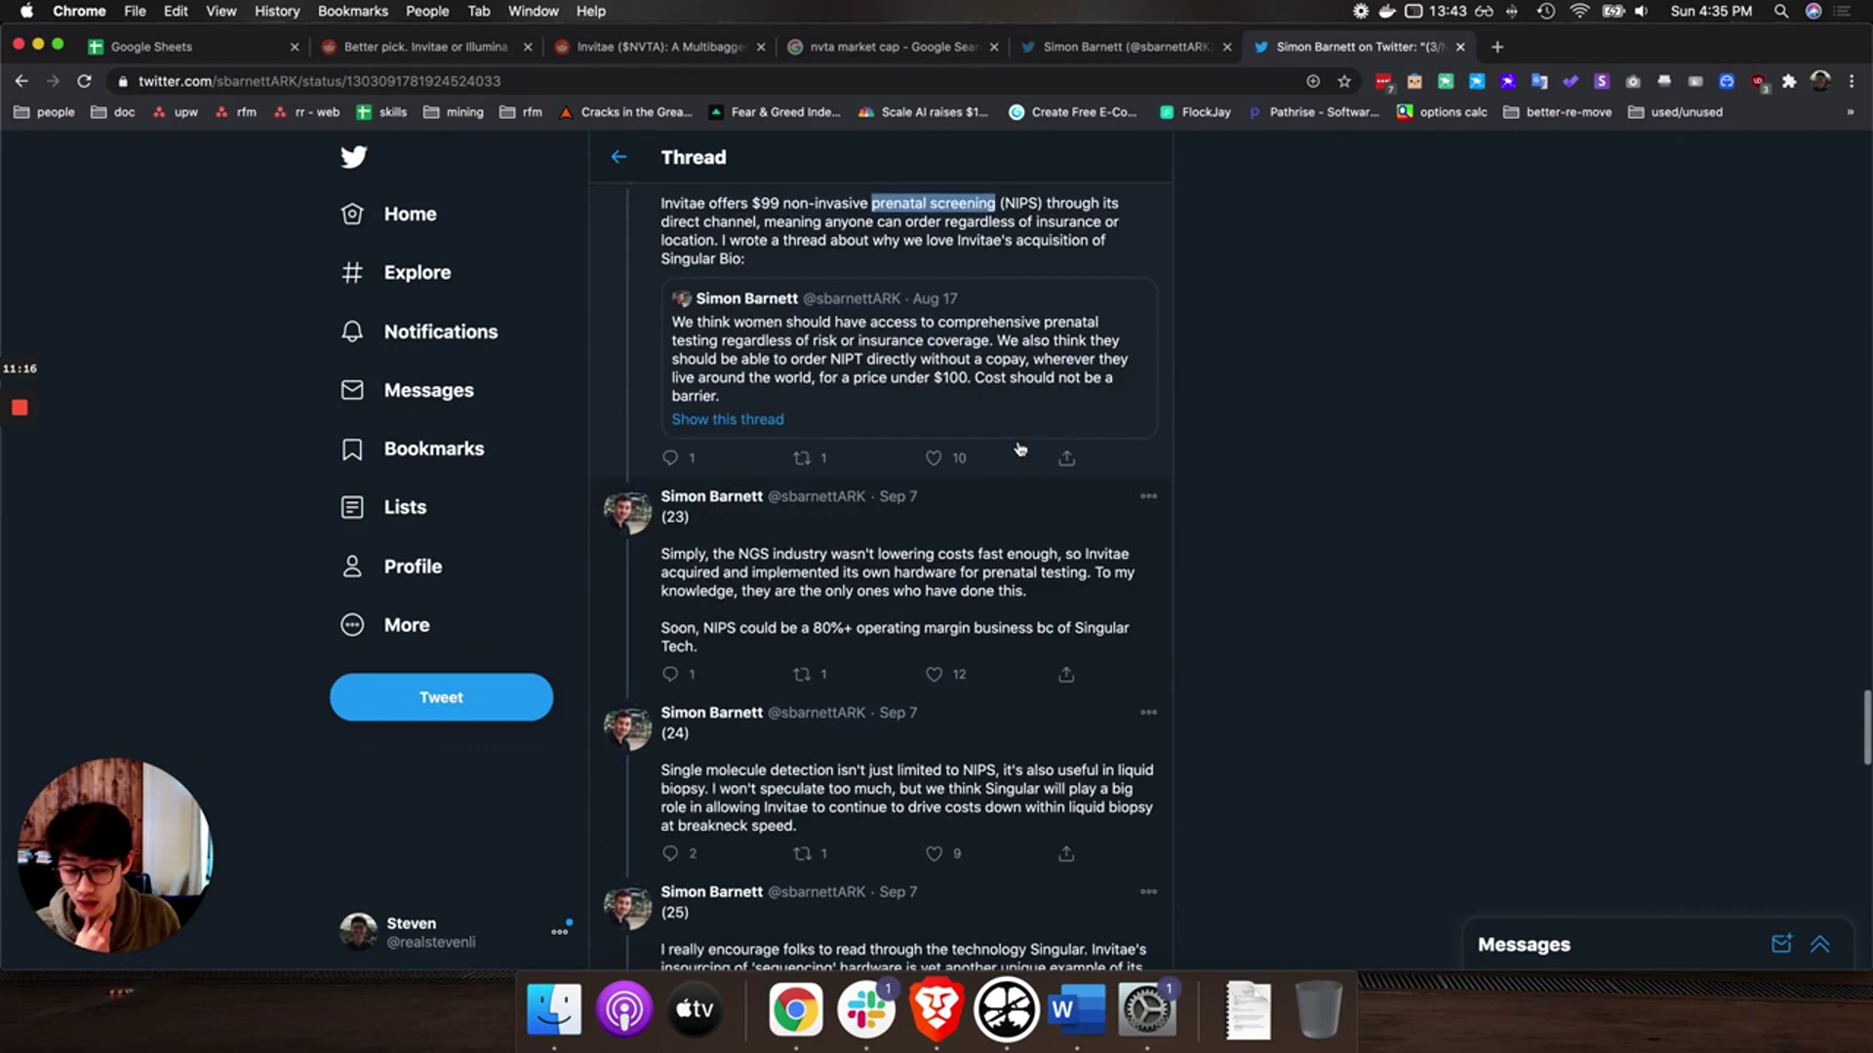
pyautogui.scroll(-2, 1019, 448)
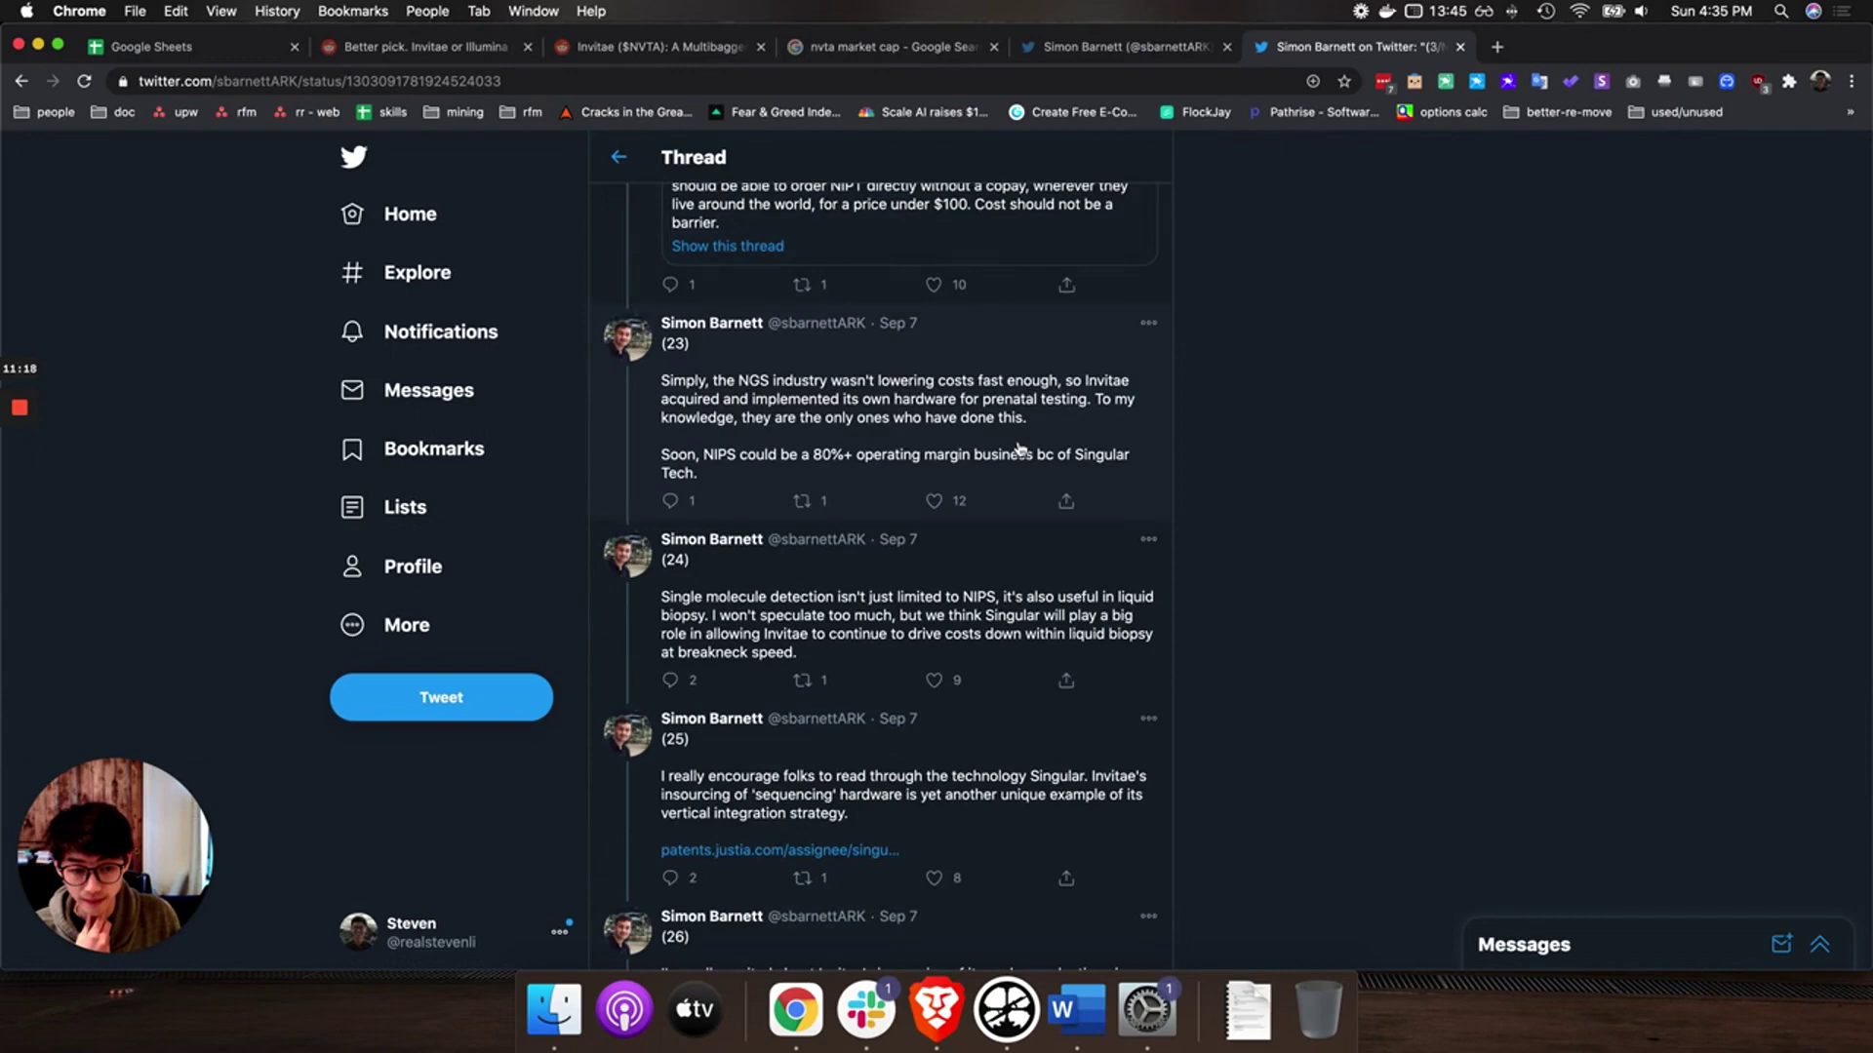
pyautogui.scroll(-4, 1020, 448)
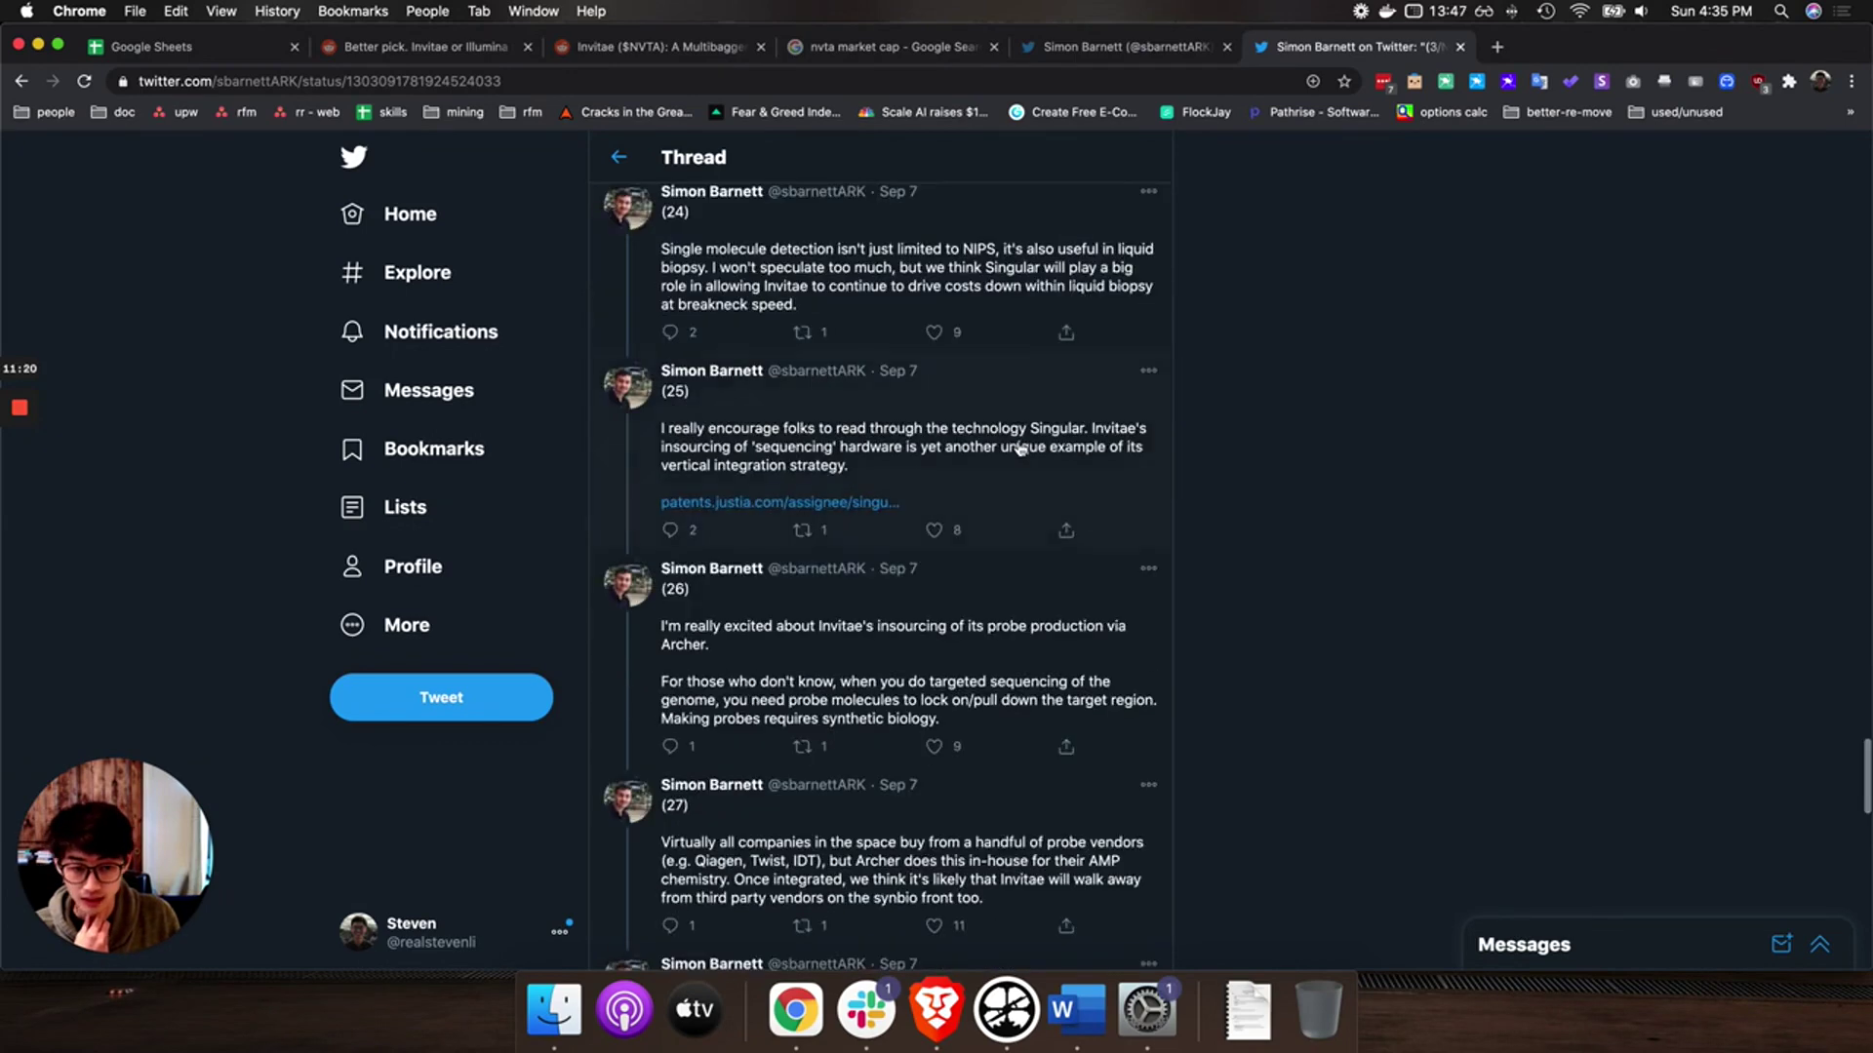
pyautogui.scroll(-5, 1019, 448)
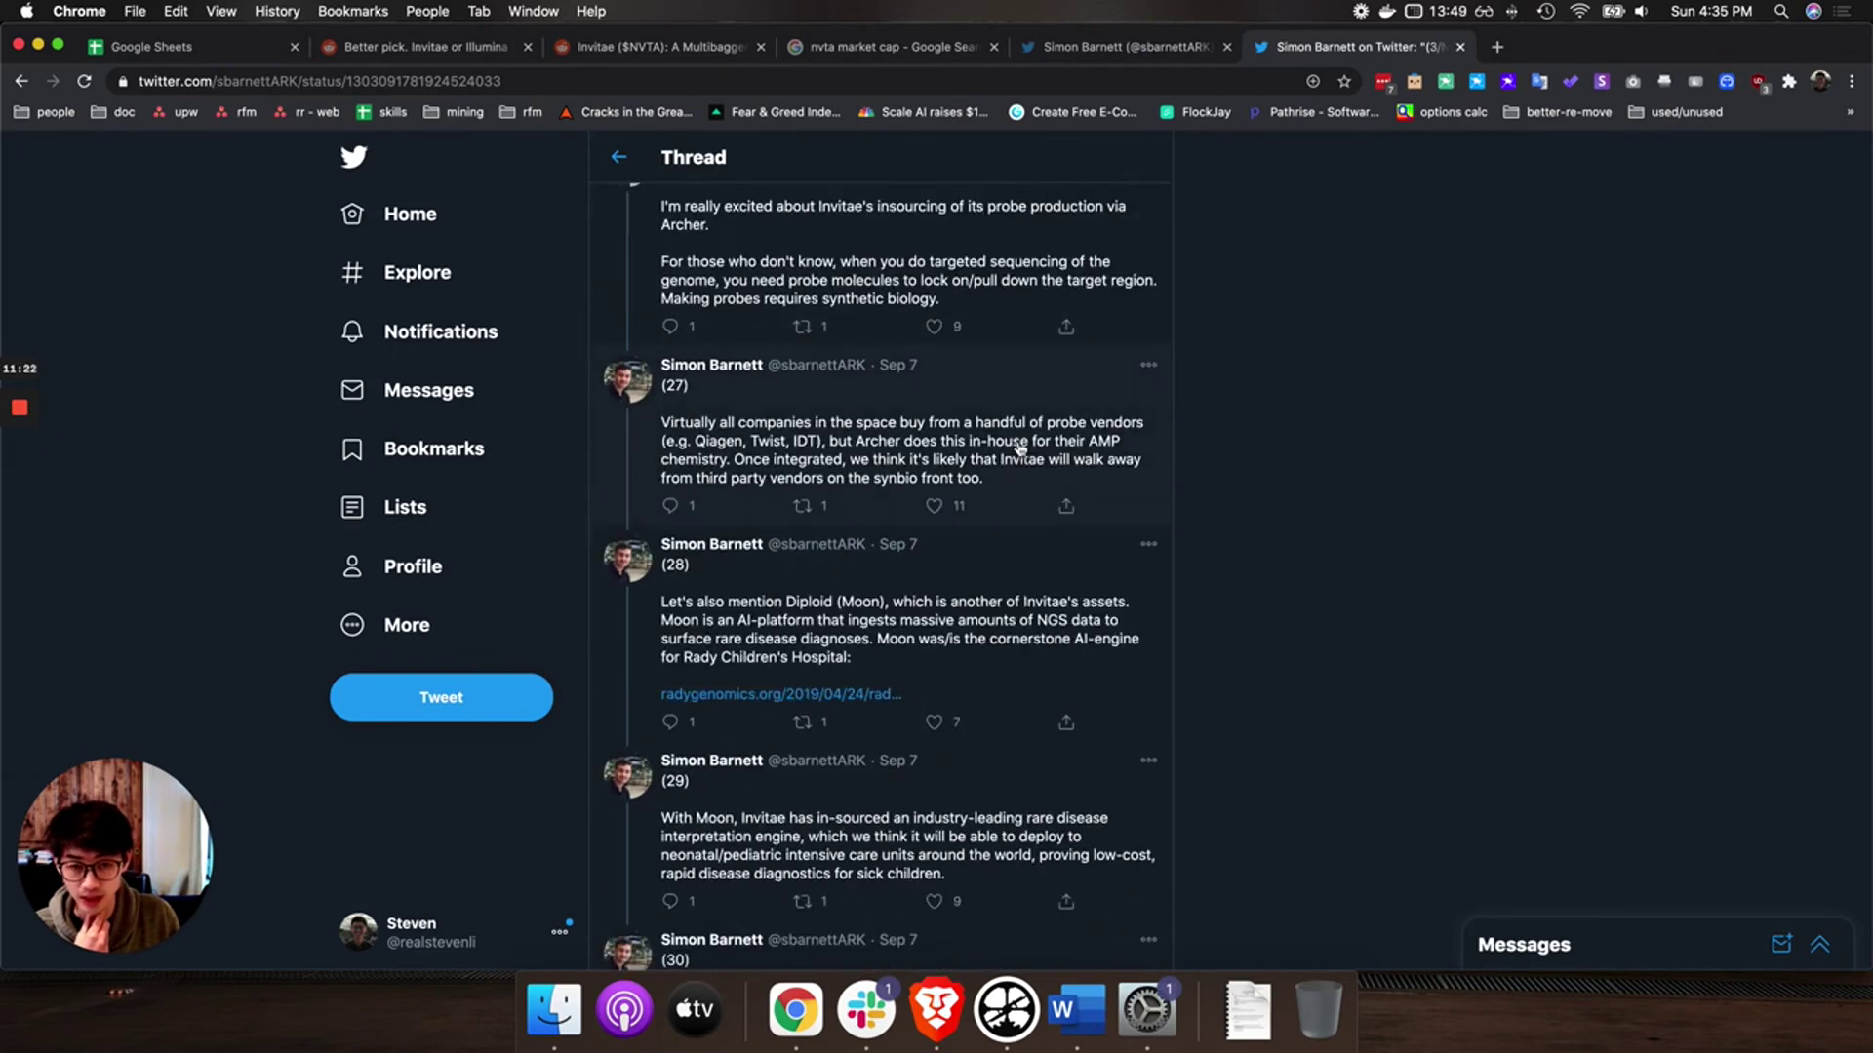
pyautogui.scroll(-9, 1020, 447)
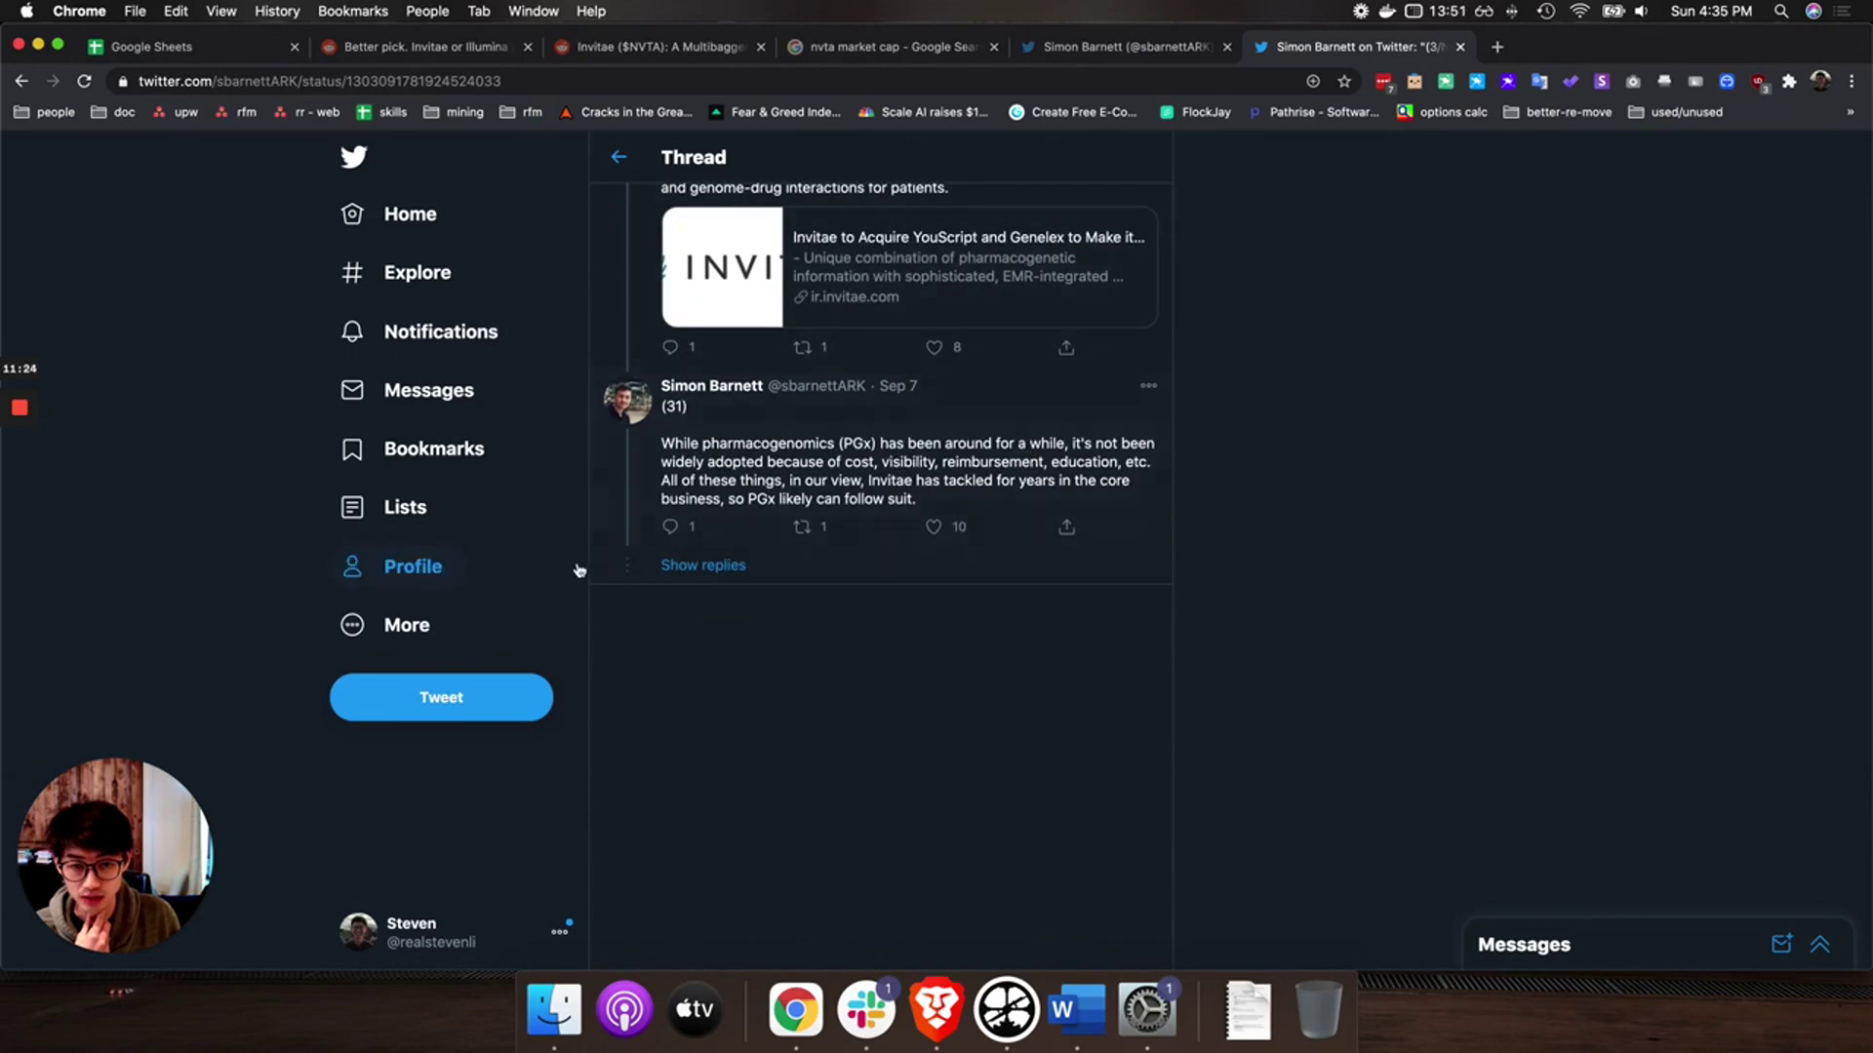
pyautogui.click(702, 569)
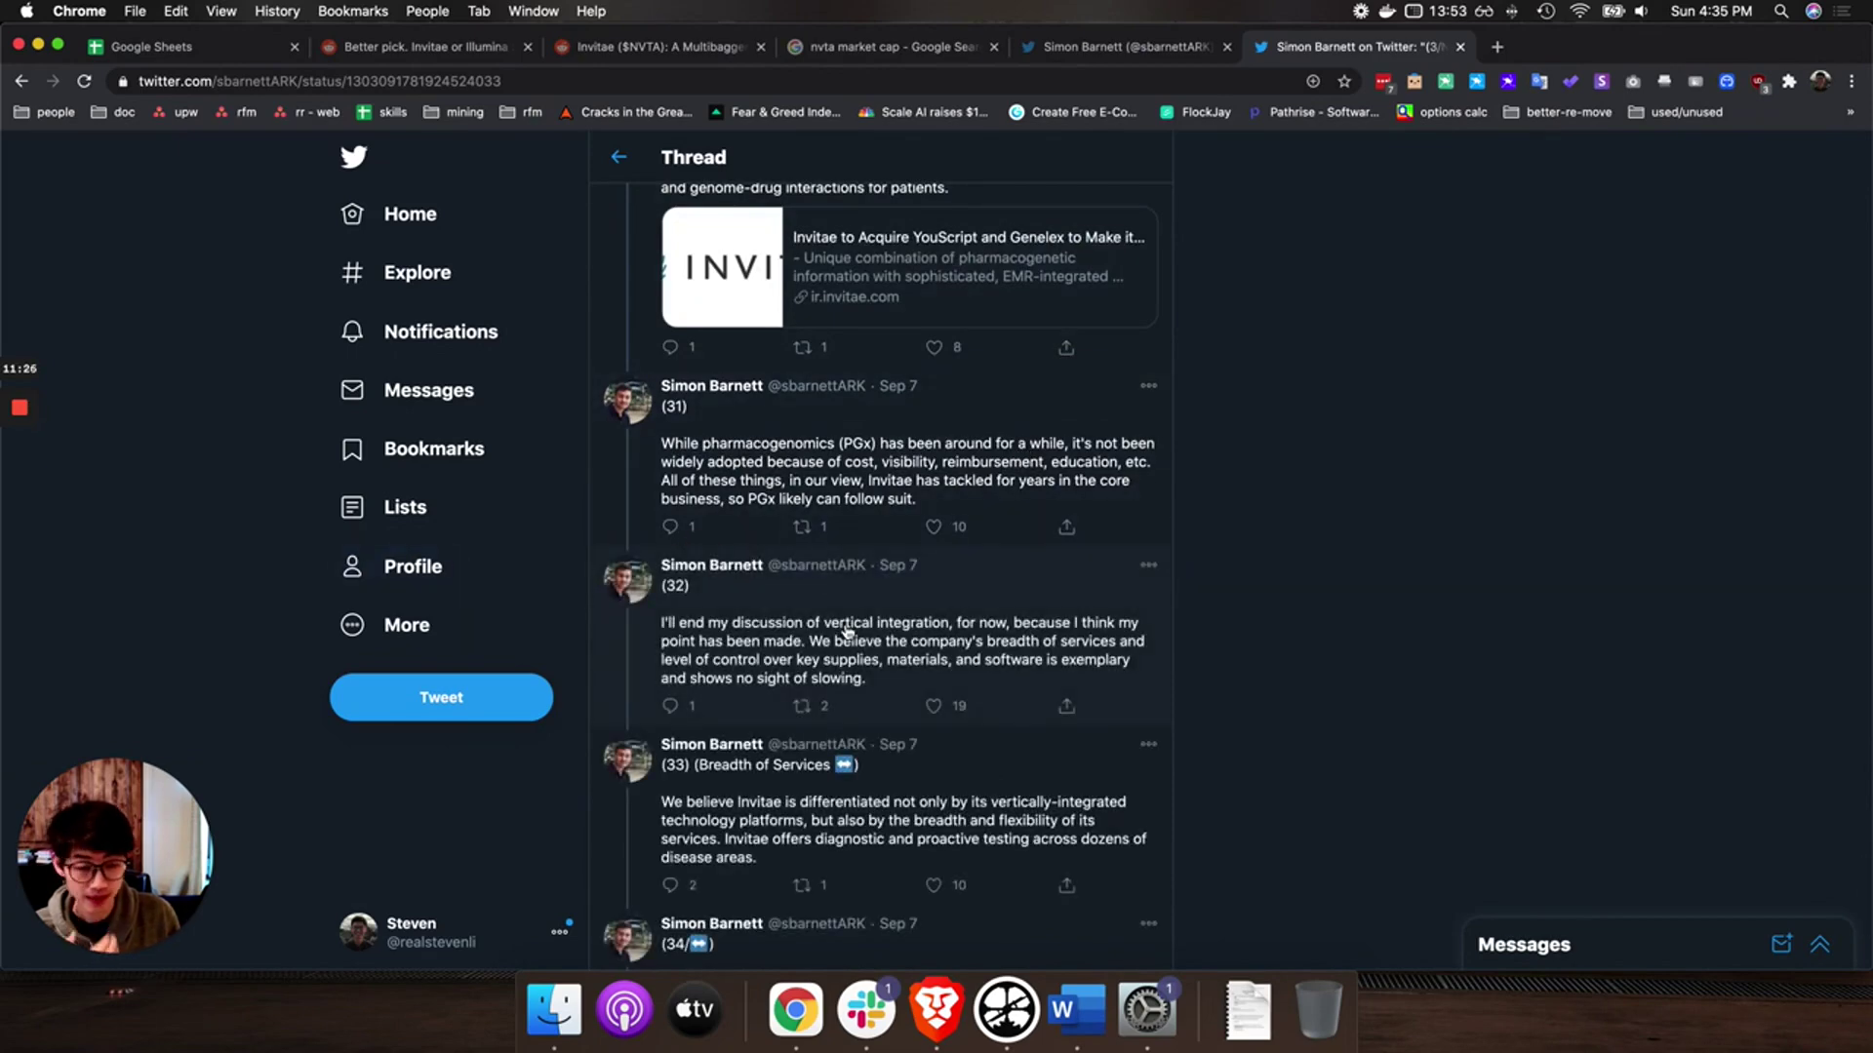
# Step: Switch back to the NVTA notes in Roam Research and review the data company and clinicians bullets
pyautogui.hotkey('ctrl', 'Up')
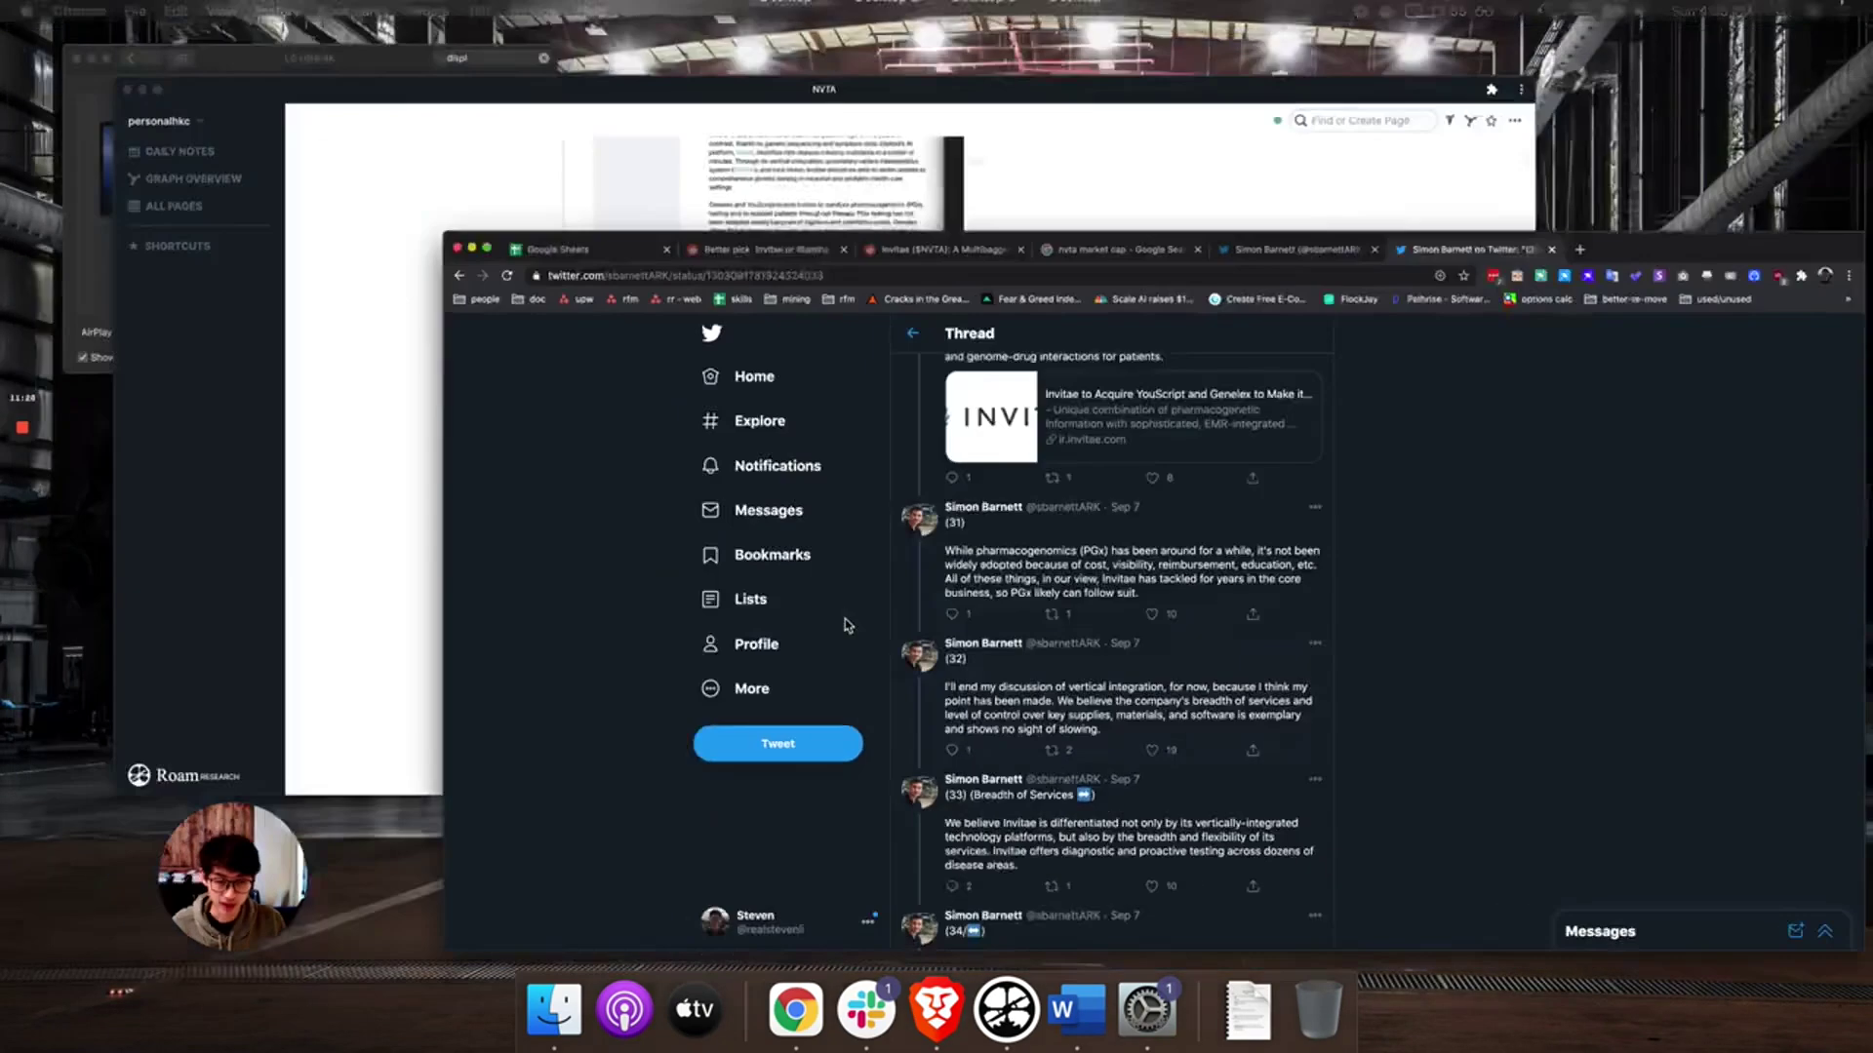
pyautogui.click(676, 430)
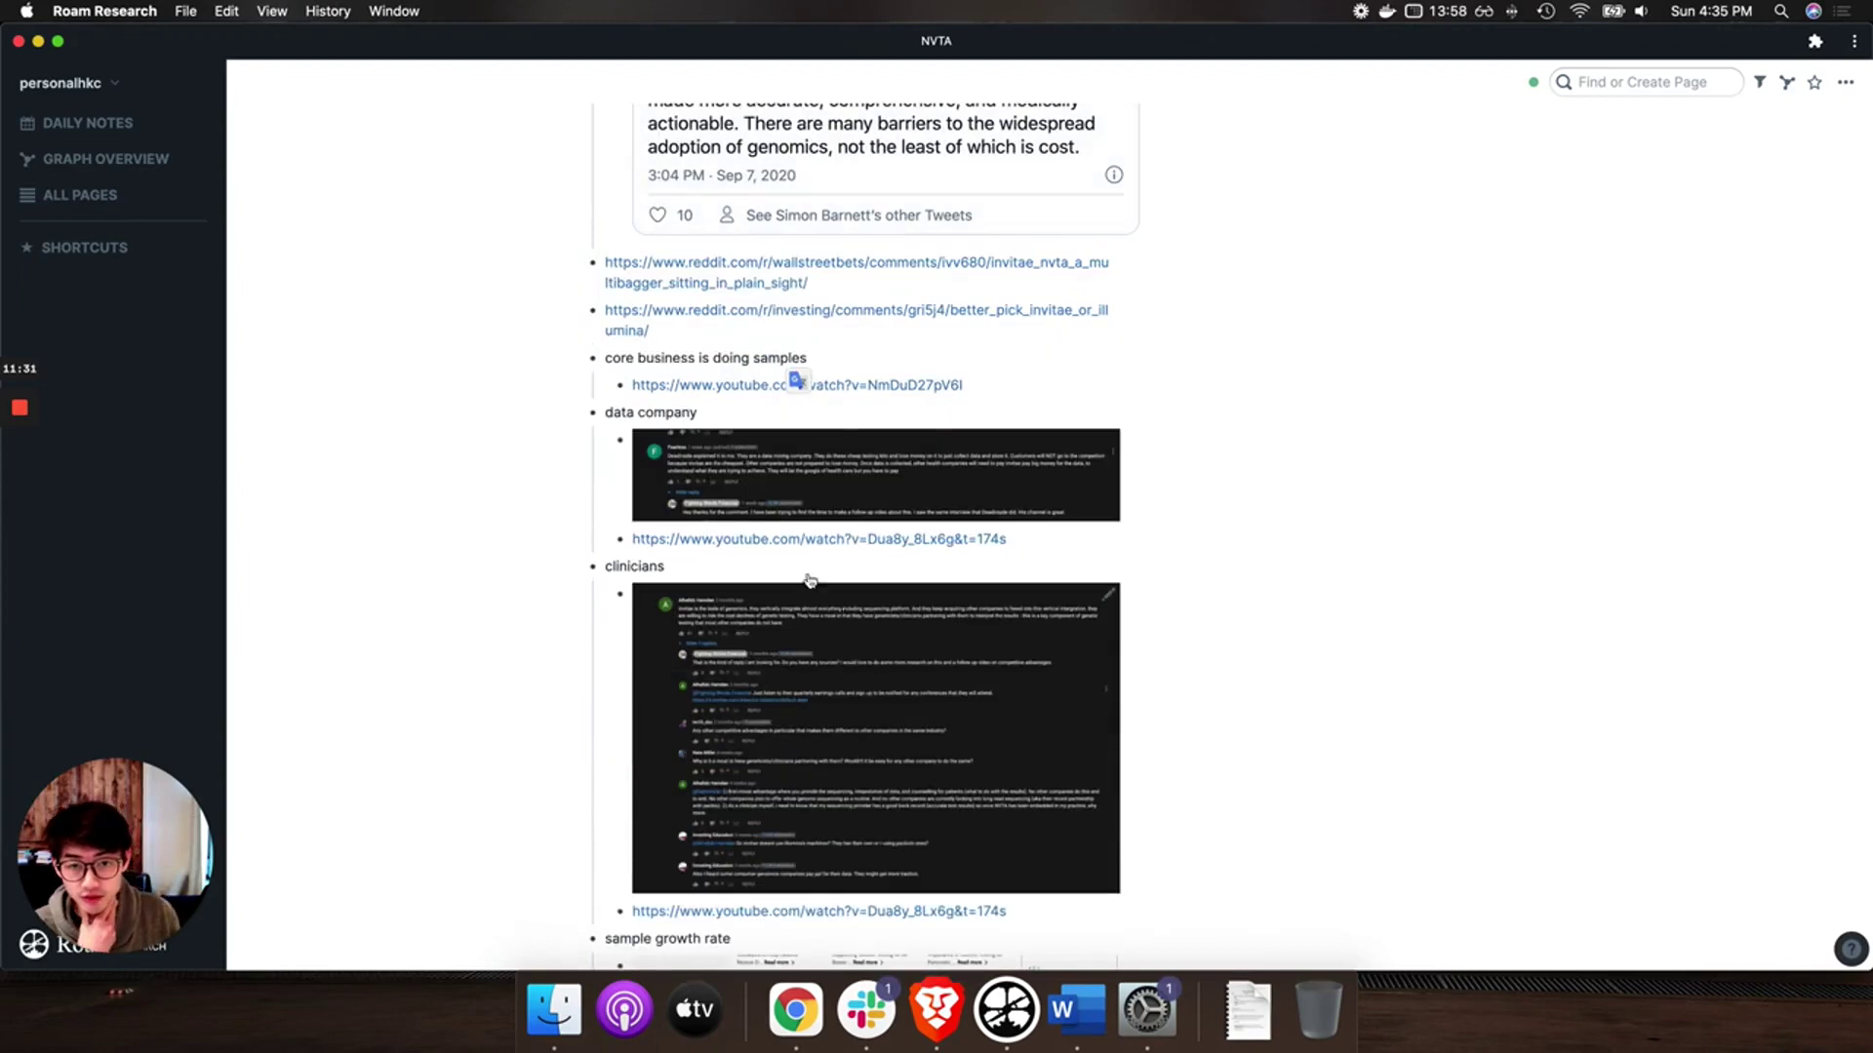
pyautogui.scroll(-1, 671, 429)
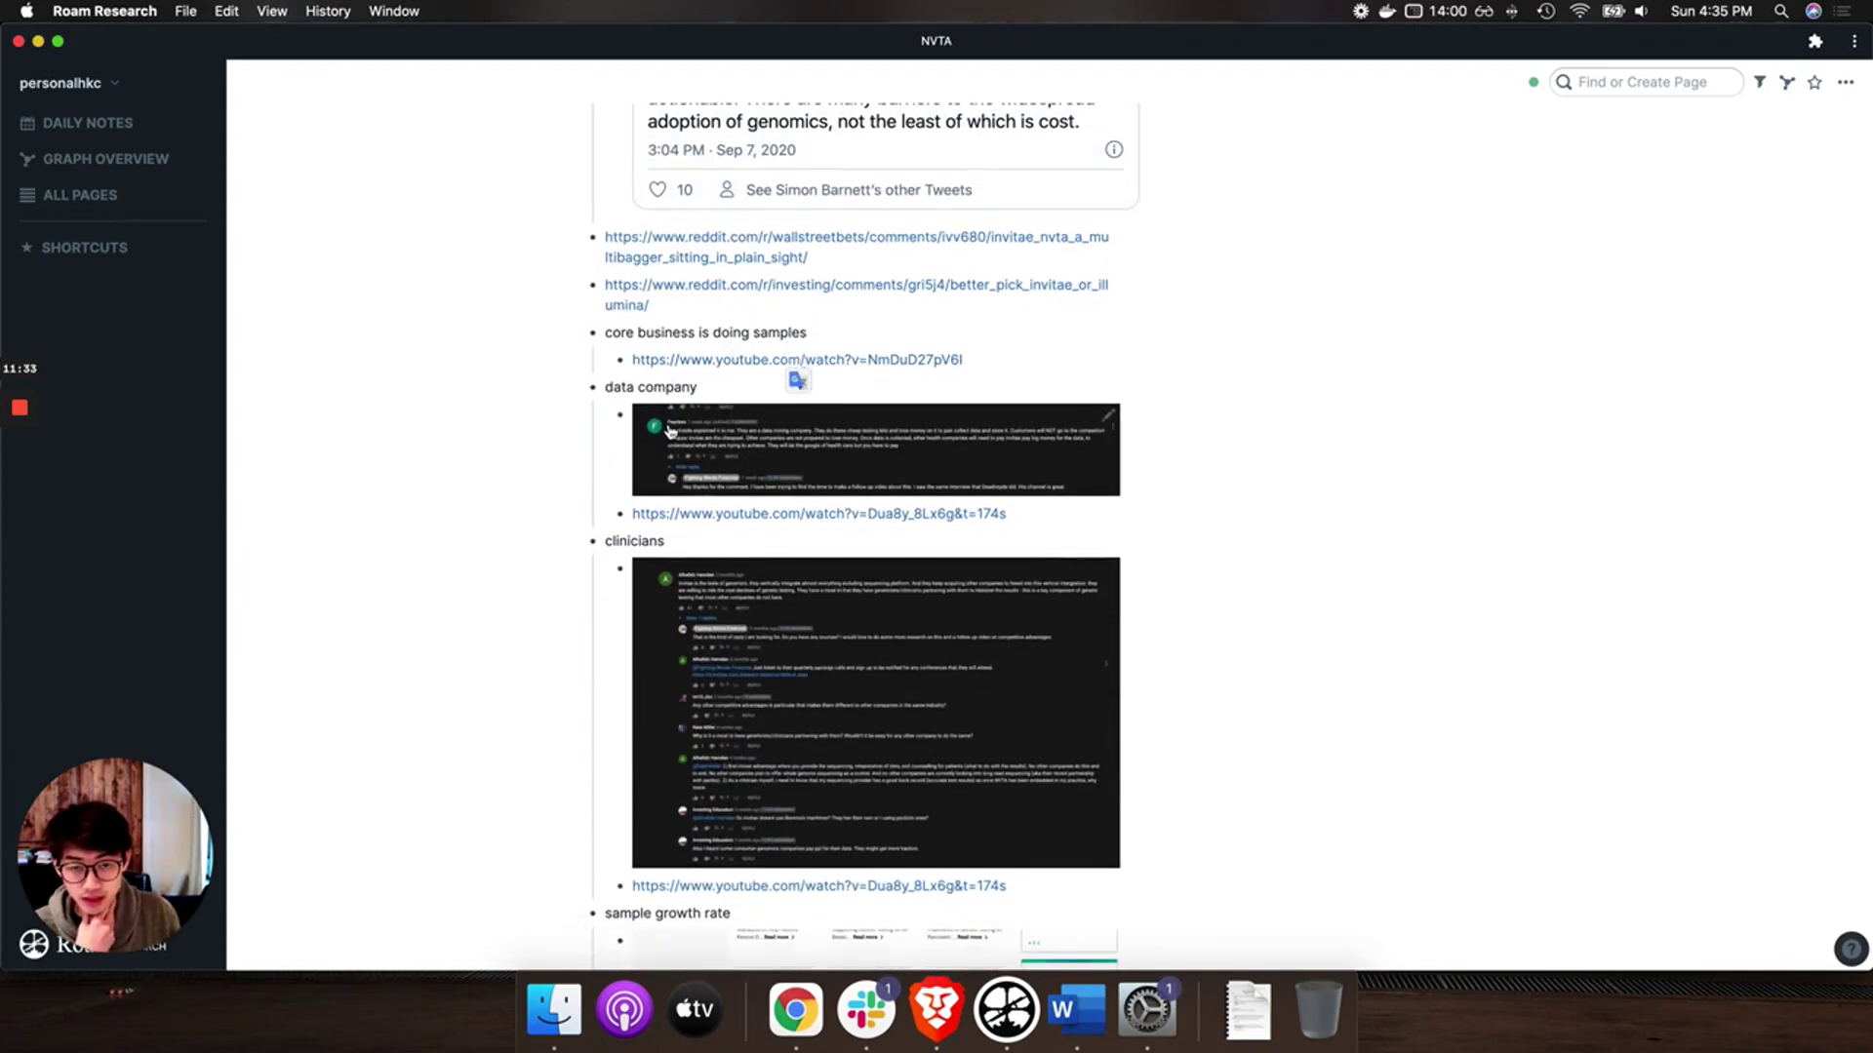
# Step: Enlarge the notes page until the comment screenshot under the data company bullet is readable, and read the data mining comment
pyautogui.press('super+equal')
pyautogui.press('super+equal')
pyautogui.press('super+equal')
pyautogui.press('super+equal')
pyautogui.press('super+equal')
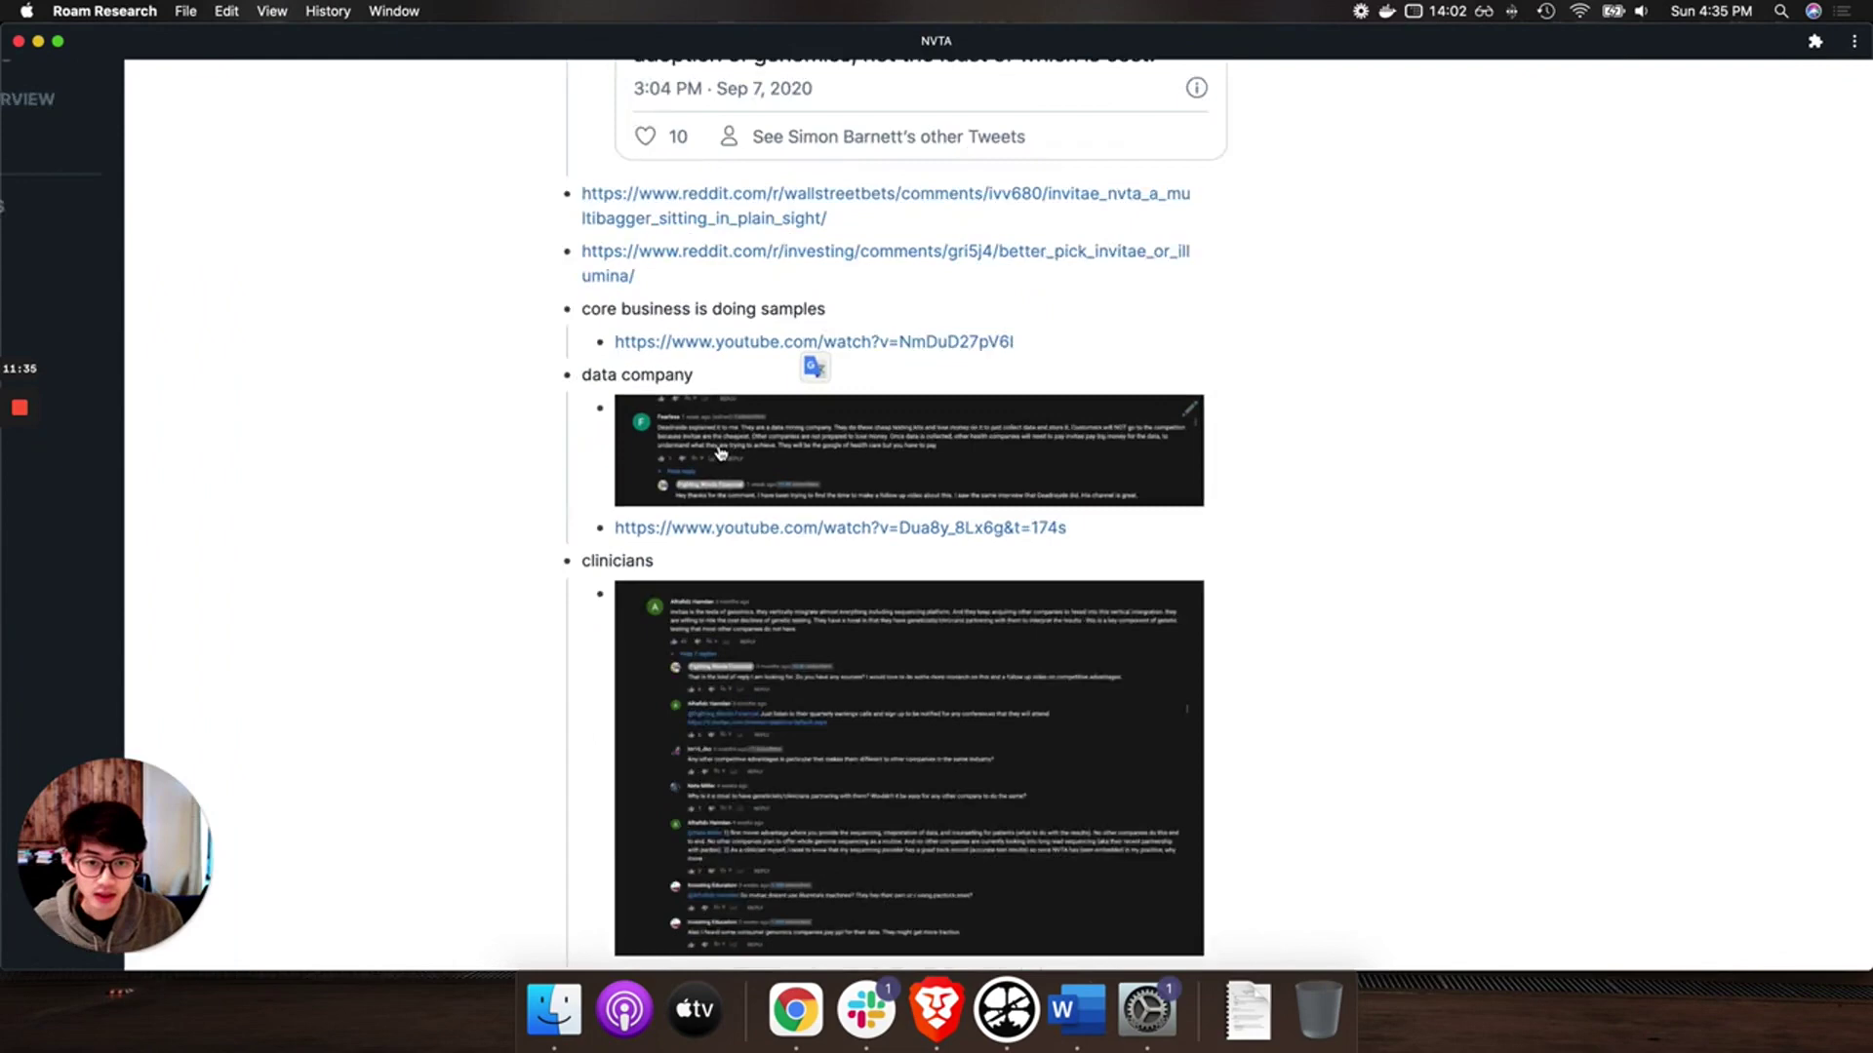
pyautogui.press('super+0')
pyautogui.press('super+equal')
pyautogui.press('super+equal')
pyautogui.press('super+equal')
pyautogui.press('super+equal')
pyautogui.press('super+equal')
pyautogui.press('super+equal')
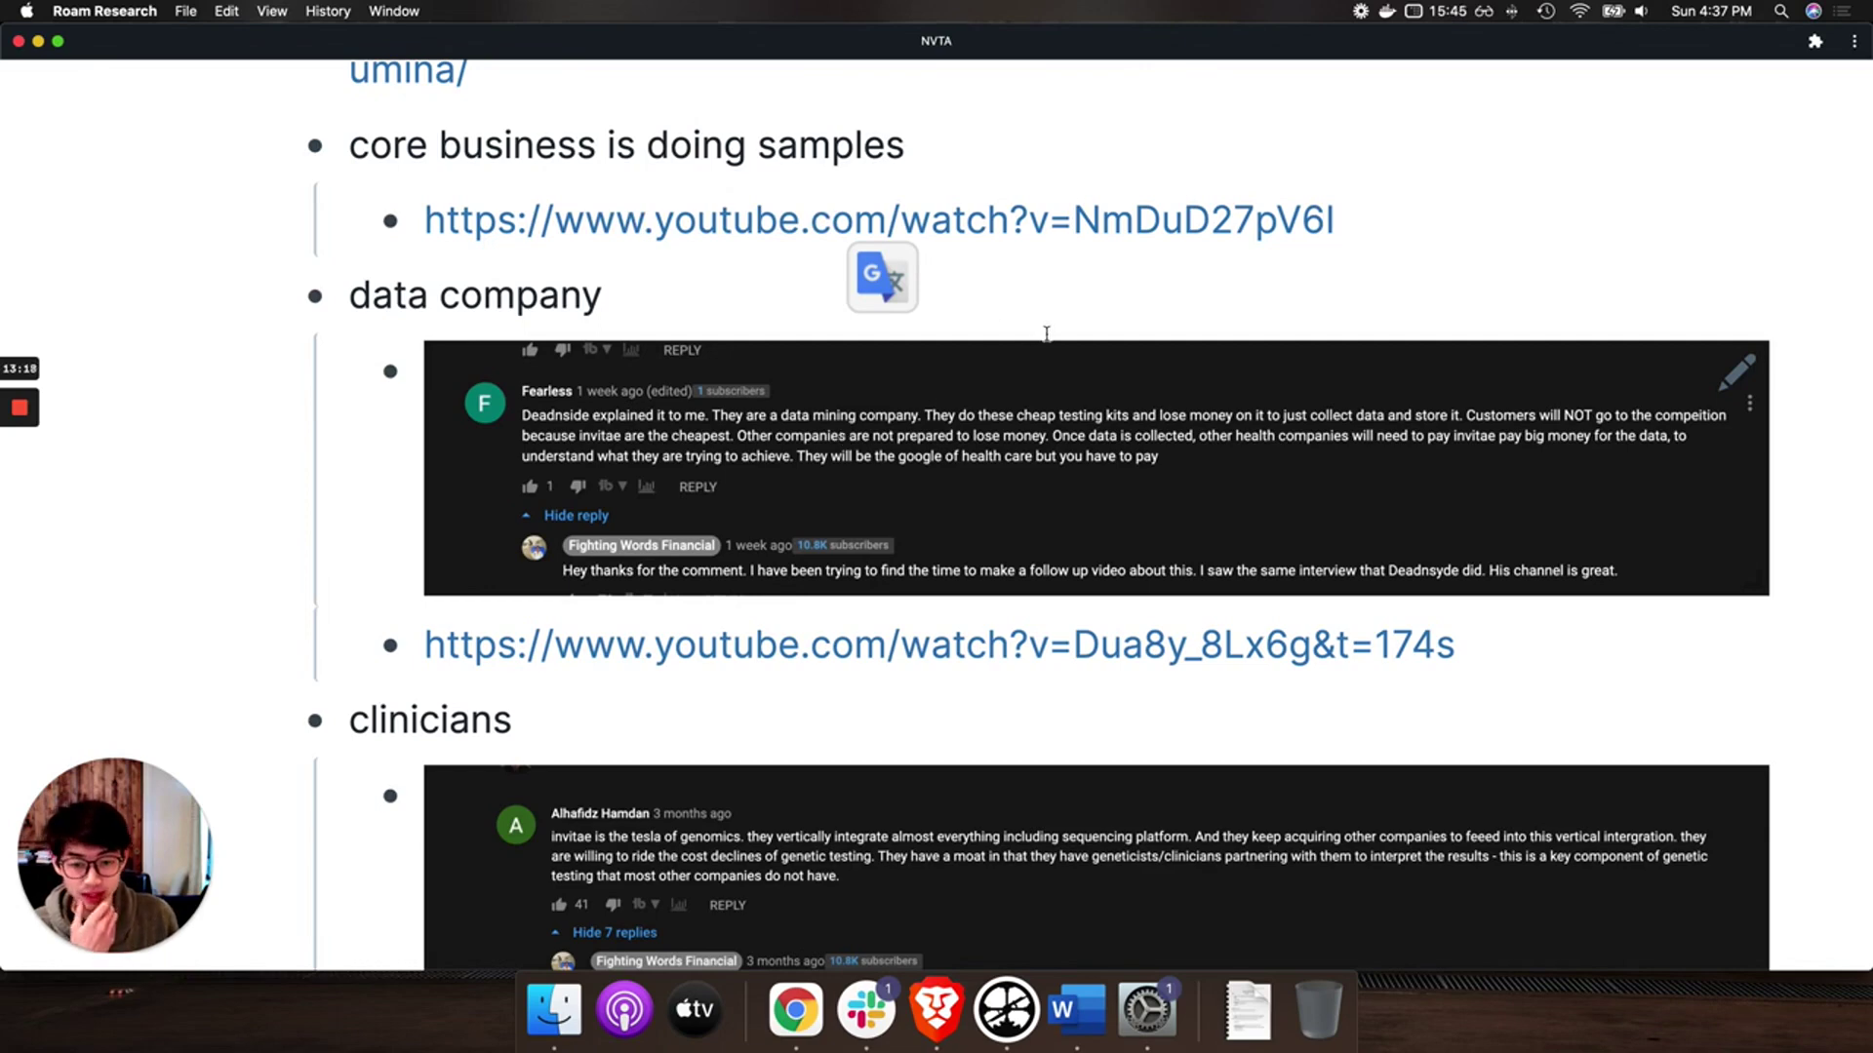
# Step: Read the comment thread under the clinicians bullet about Invitae's vertical integration and its moat of partnering geneticists and clinicians
pyautogui.scroll(-3, 1045, 337)
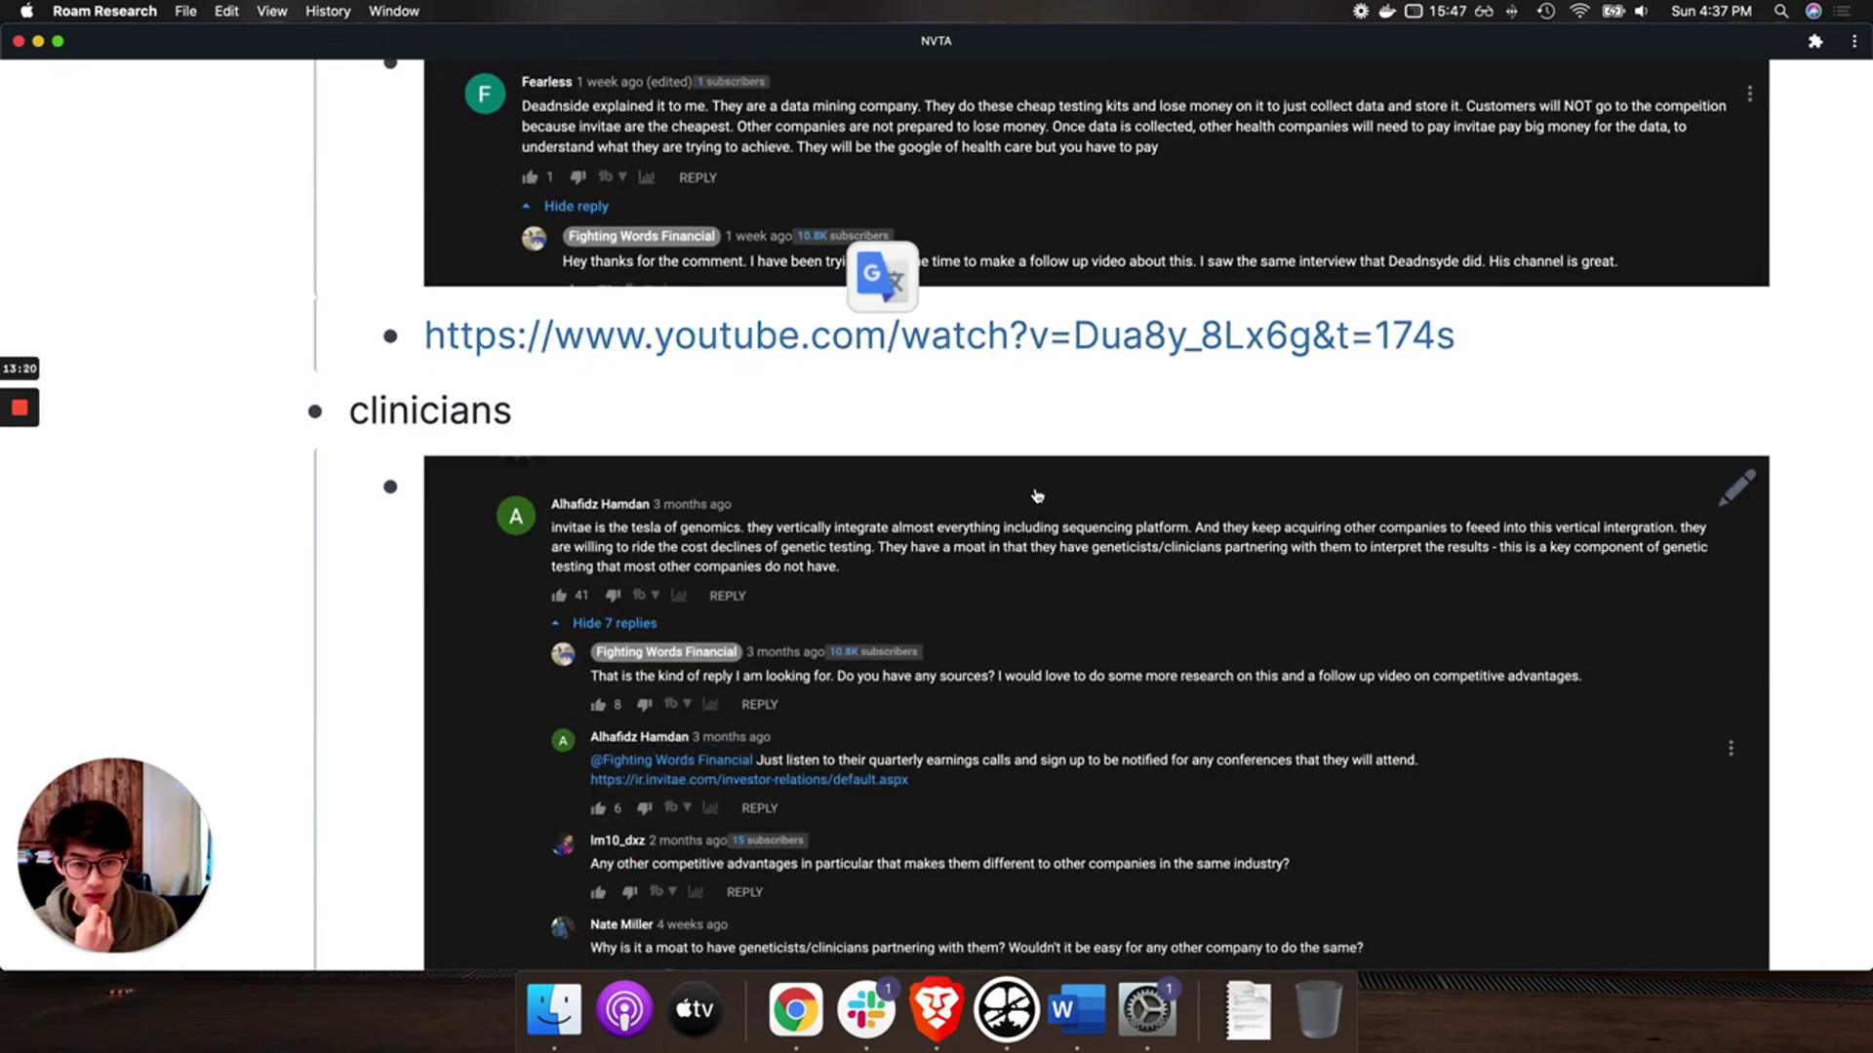
pyautogui.scroll(-1, 1039, 497)
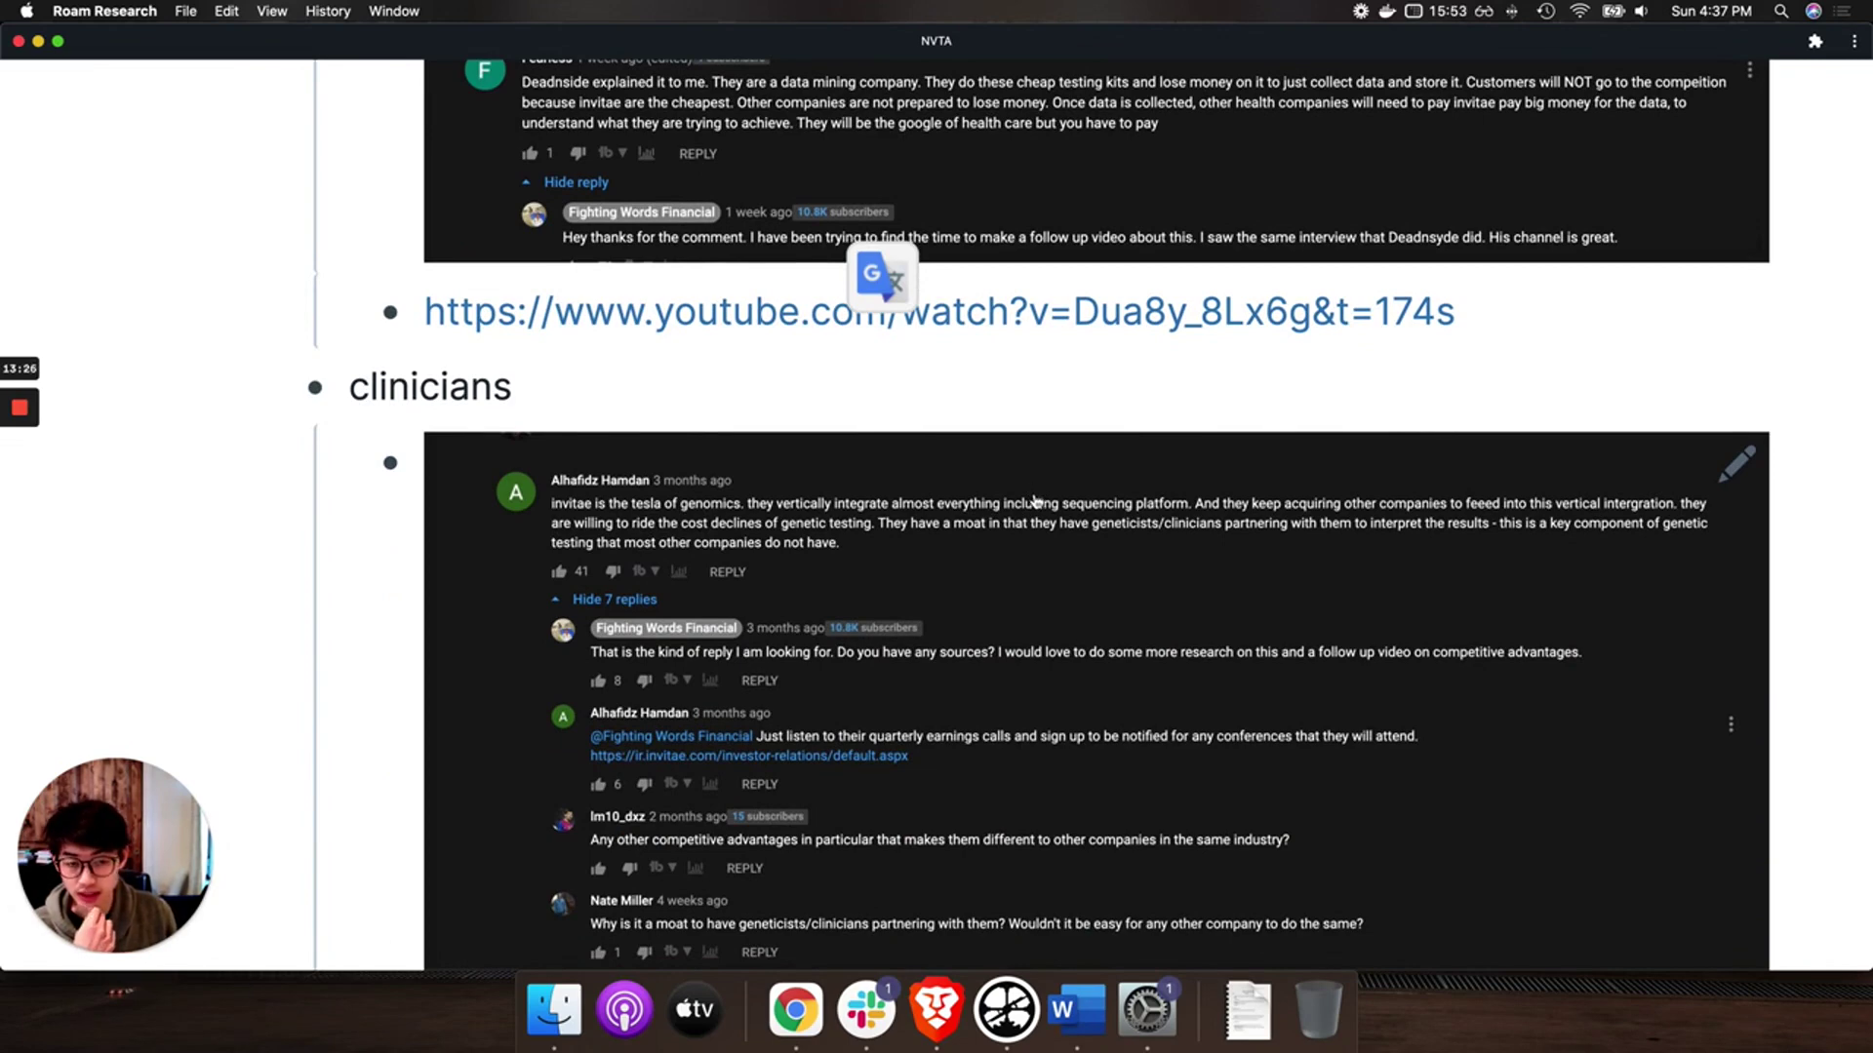
pyautogui.scroll(-3, 1036, 502)
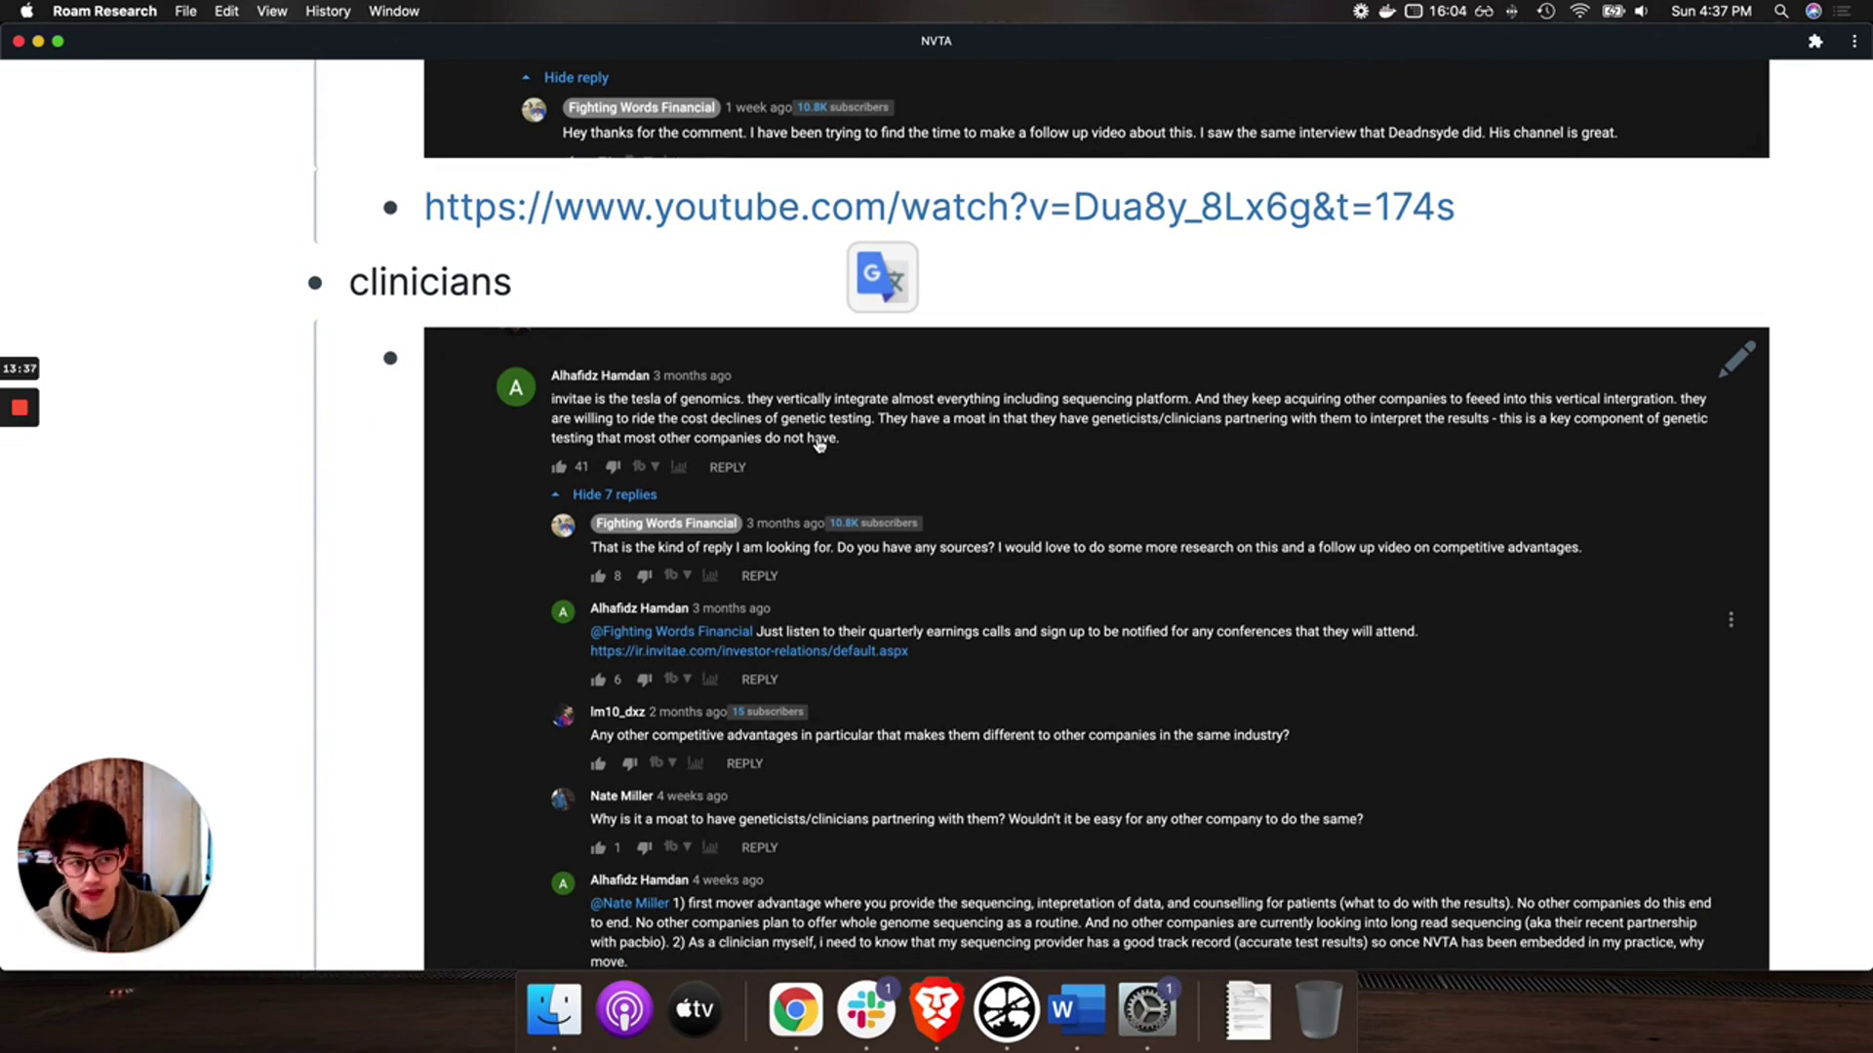
pyautogui.scroll(-5, 820, 443)
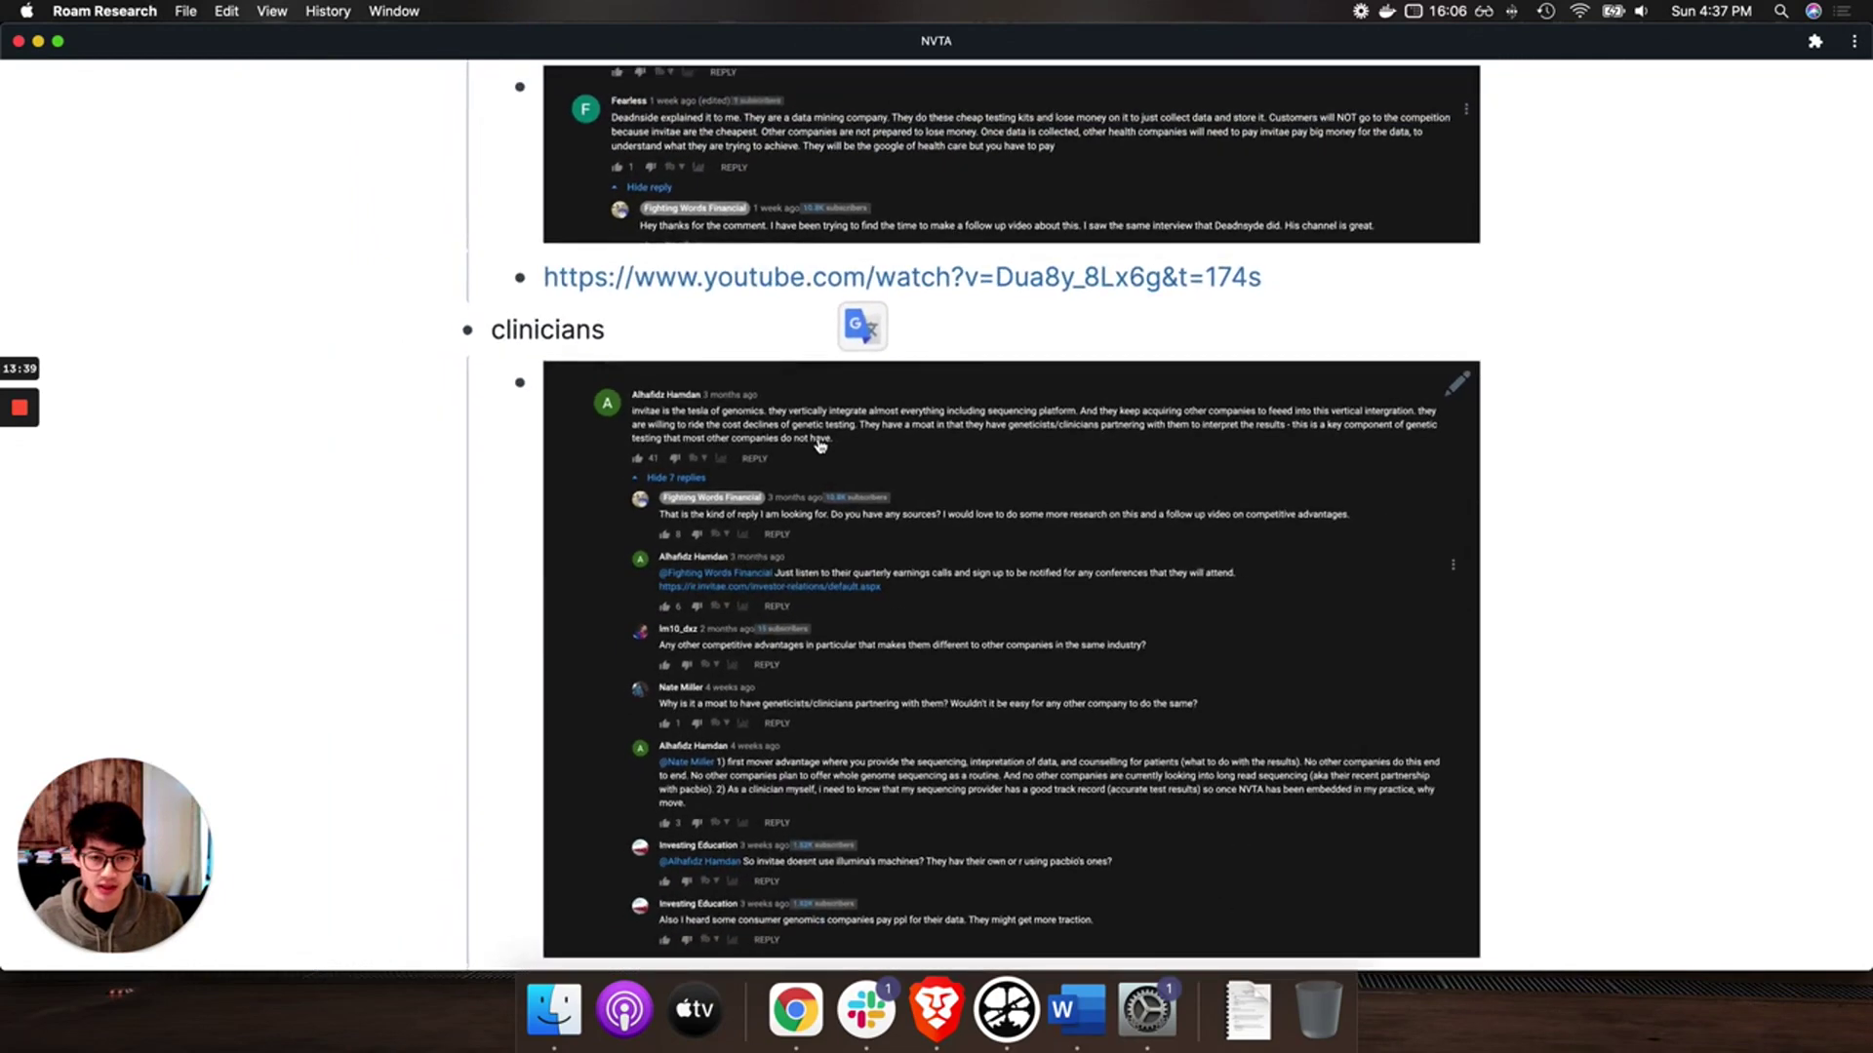
pyautogui.scroll(-3, 819, 444)
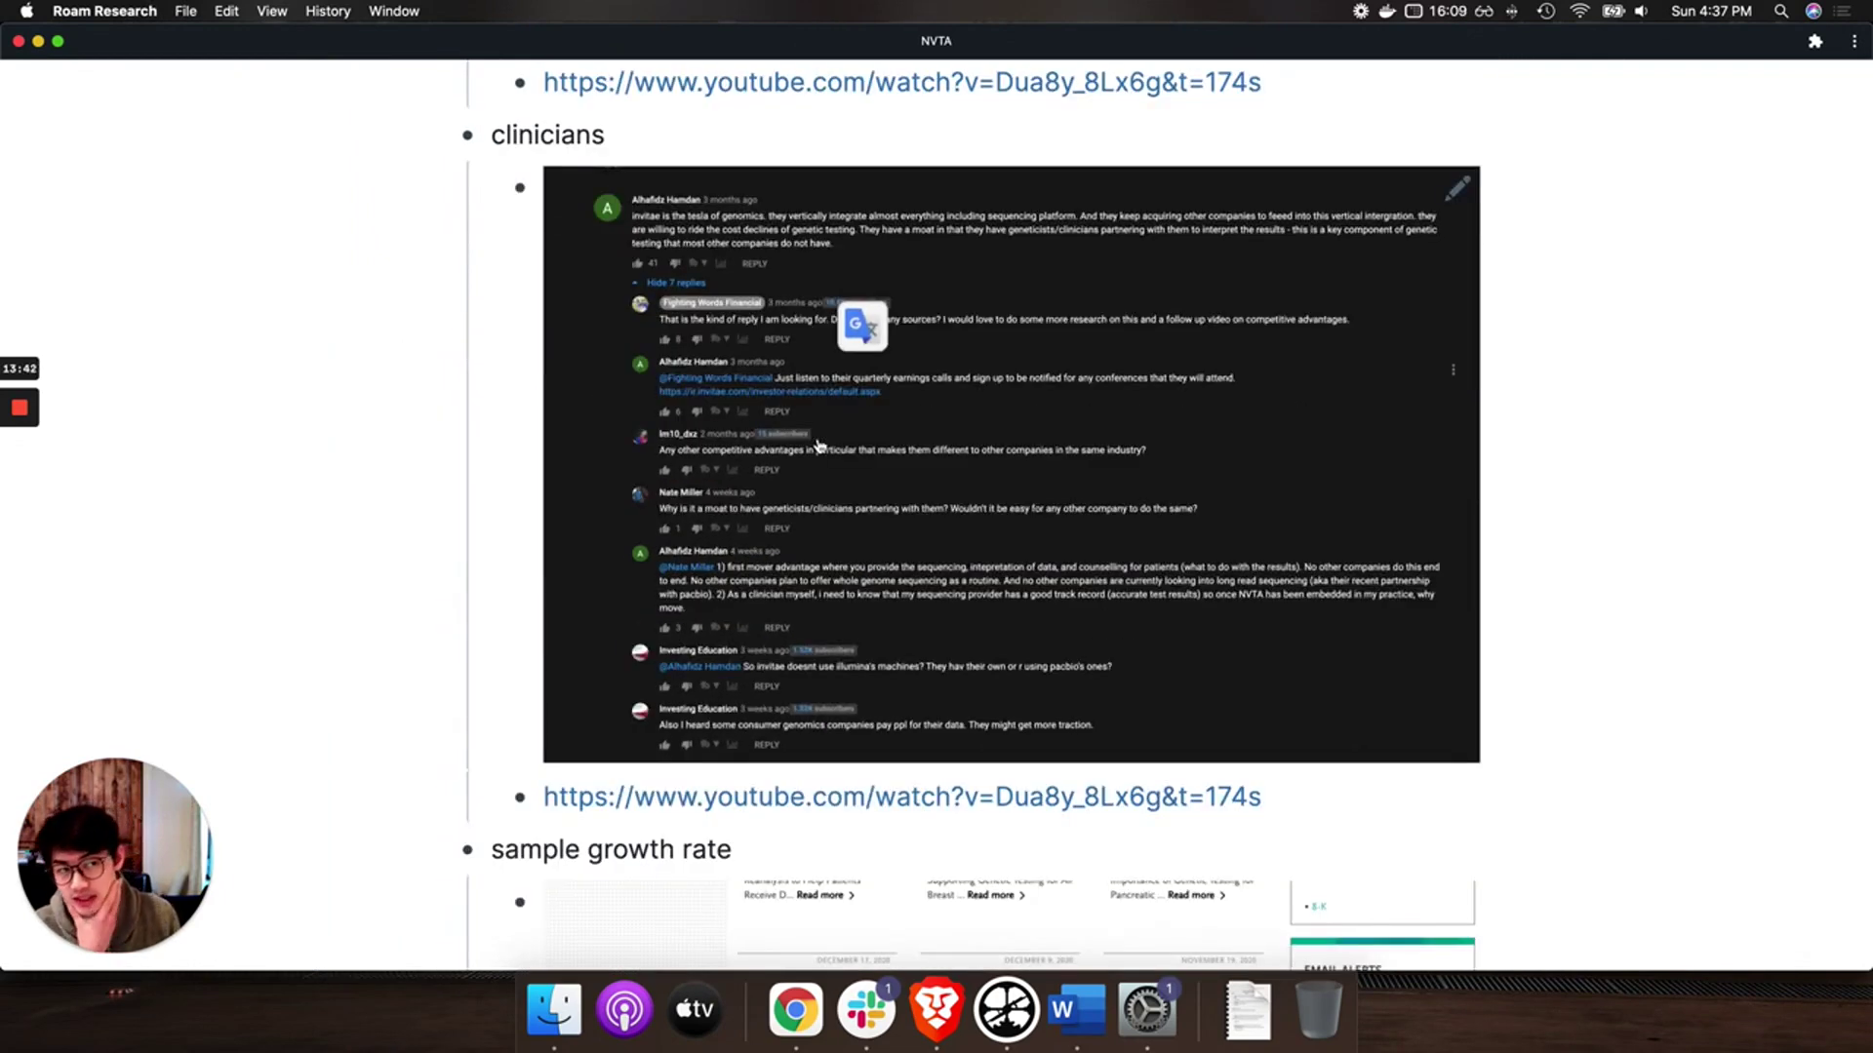
pyautogui.scroll(6, 825, 447)
pyautogui.scroll(-3, 850, 491)
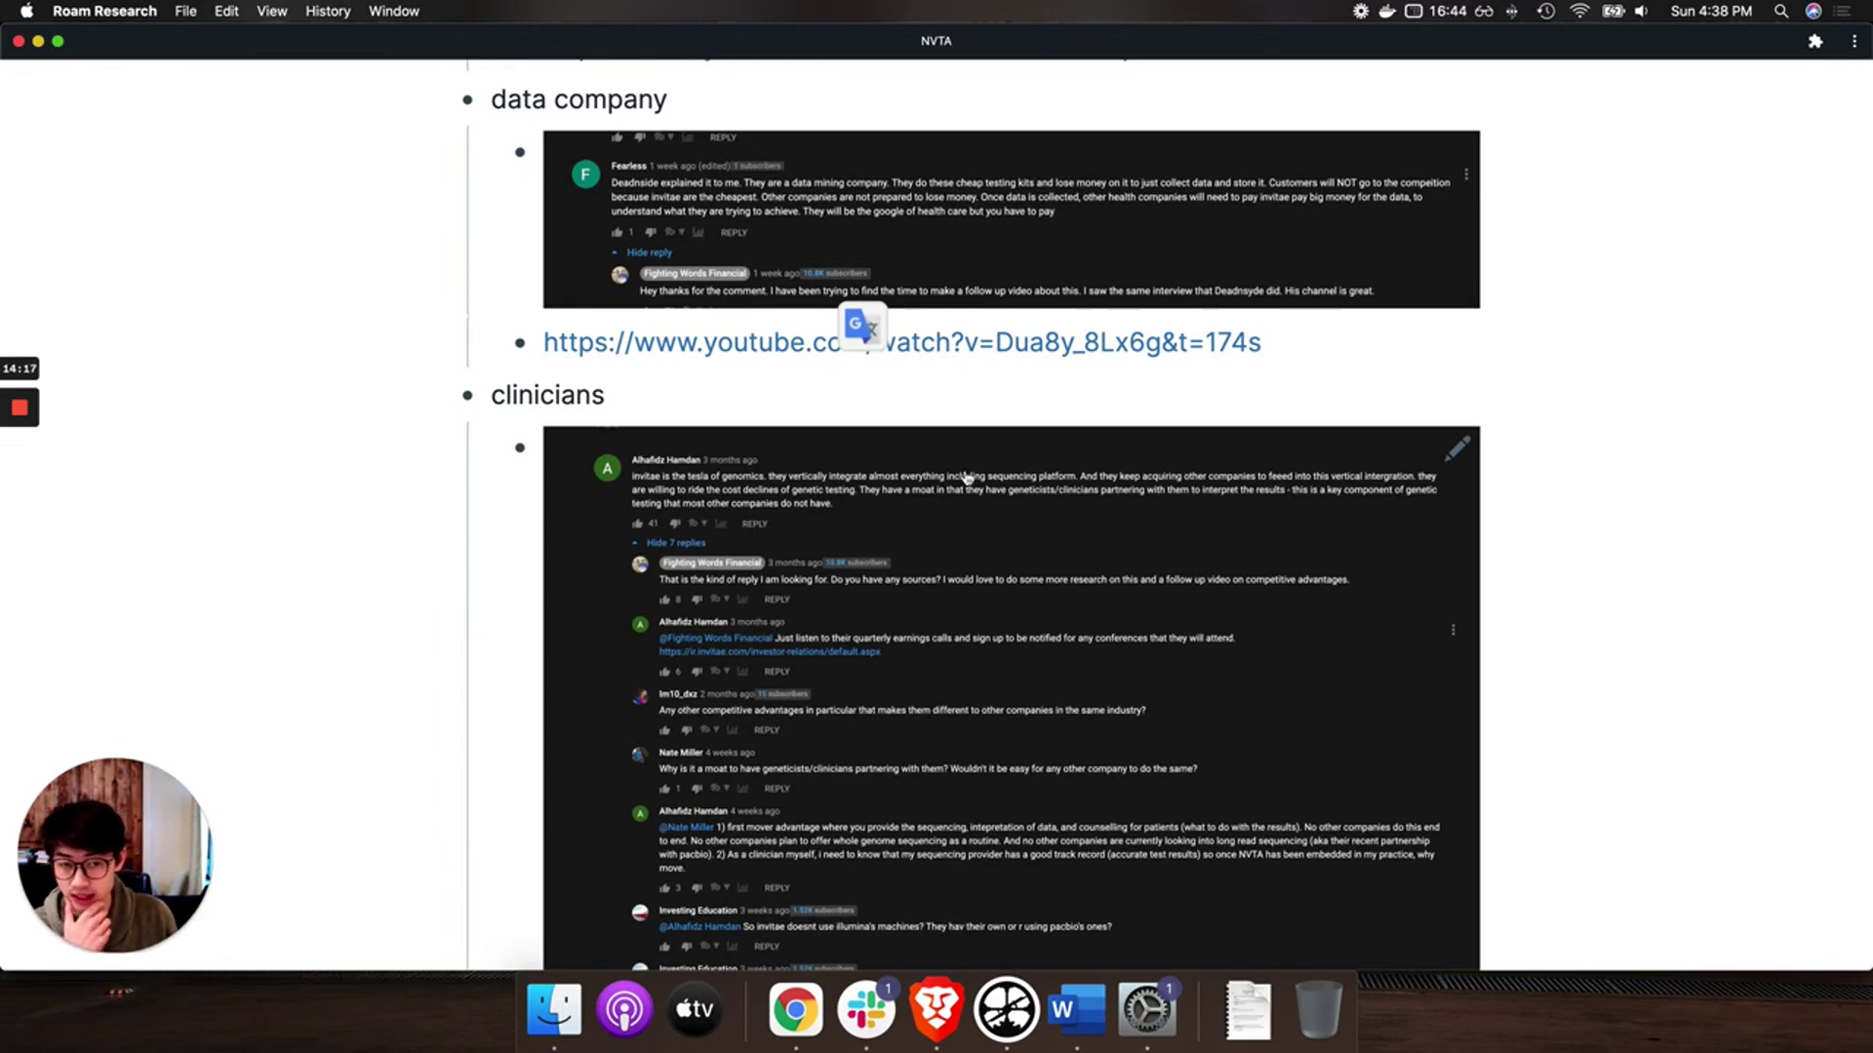
# Step: Examine the volume and revenue charts in the presentation screenshot under the sample growth rate bullet
pyautogui.scroll(-5, 966, 483)
pyautogui.scroll(-3, 997, 464)
pyautogui.scroll(-5, 997, 463)
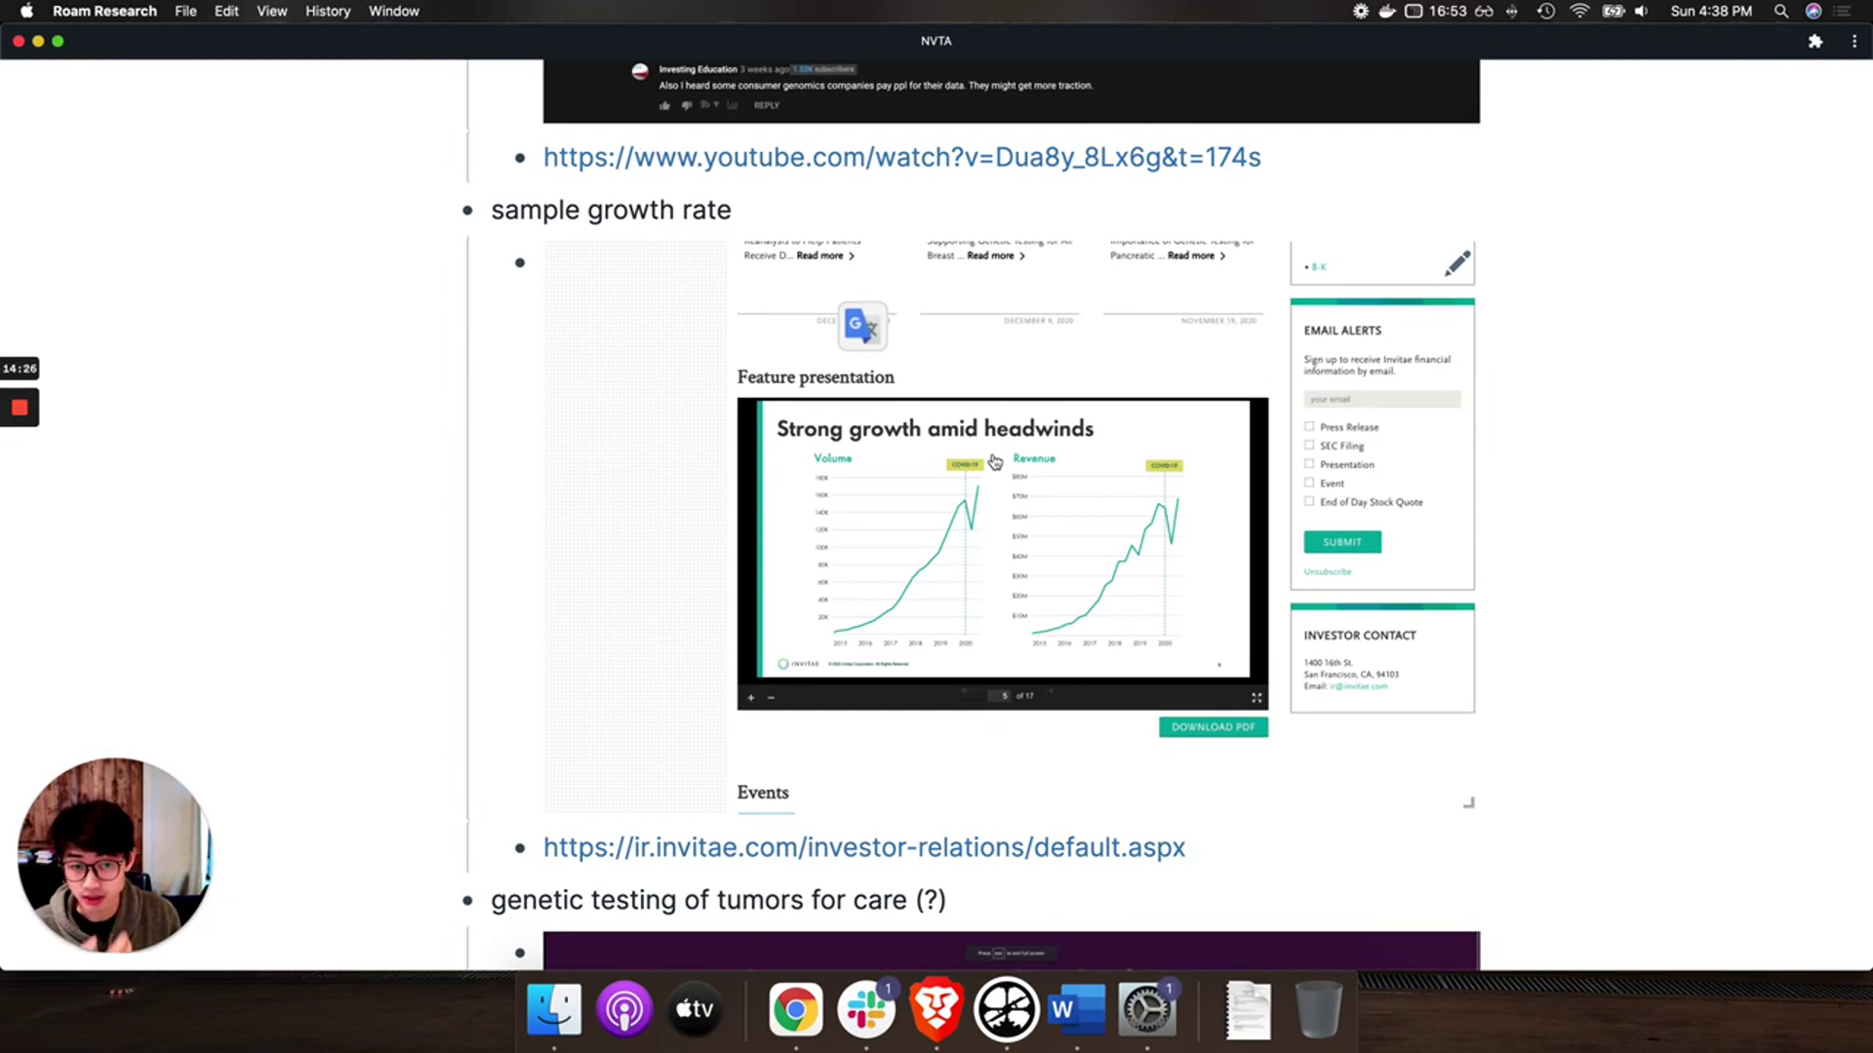
pyautogui.scroll(1, 995, 461)
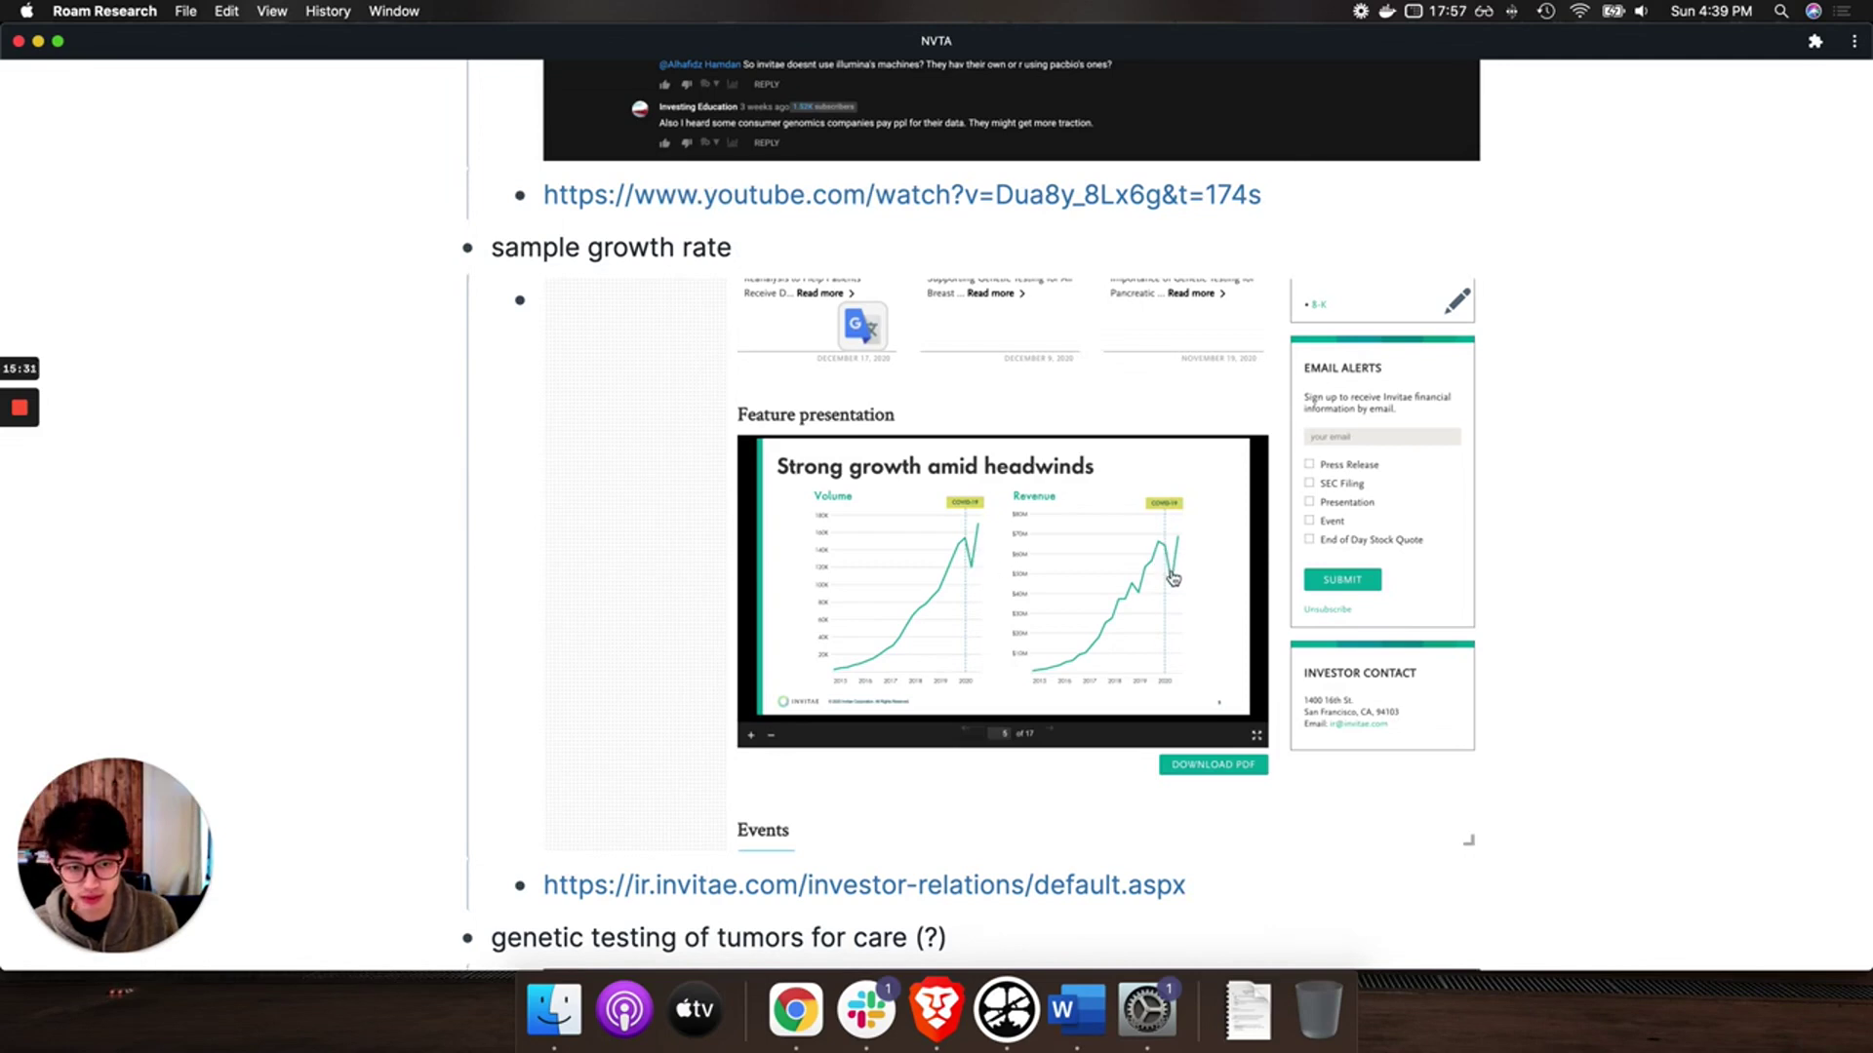
# Step: Read the "Genetics becoming standard of care" slide under the genetic testing of tumors bullet
pyautogui.scroll(-3, 983, 632)
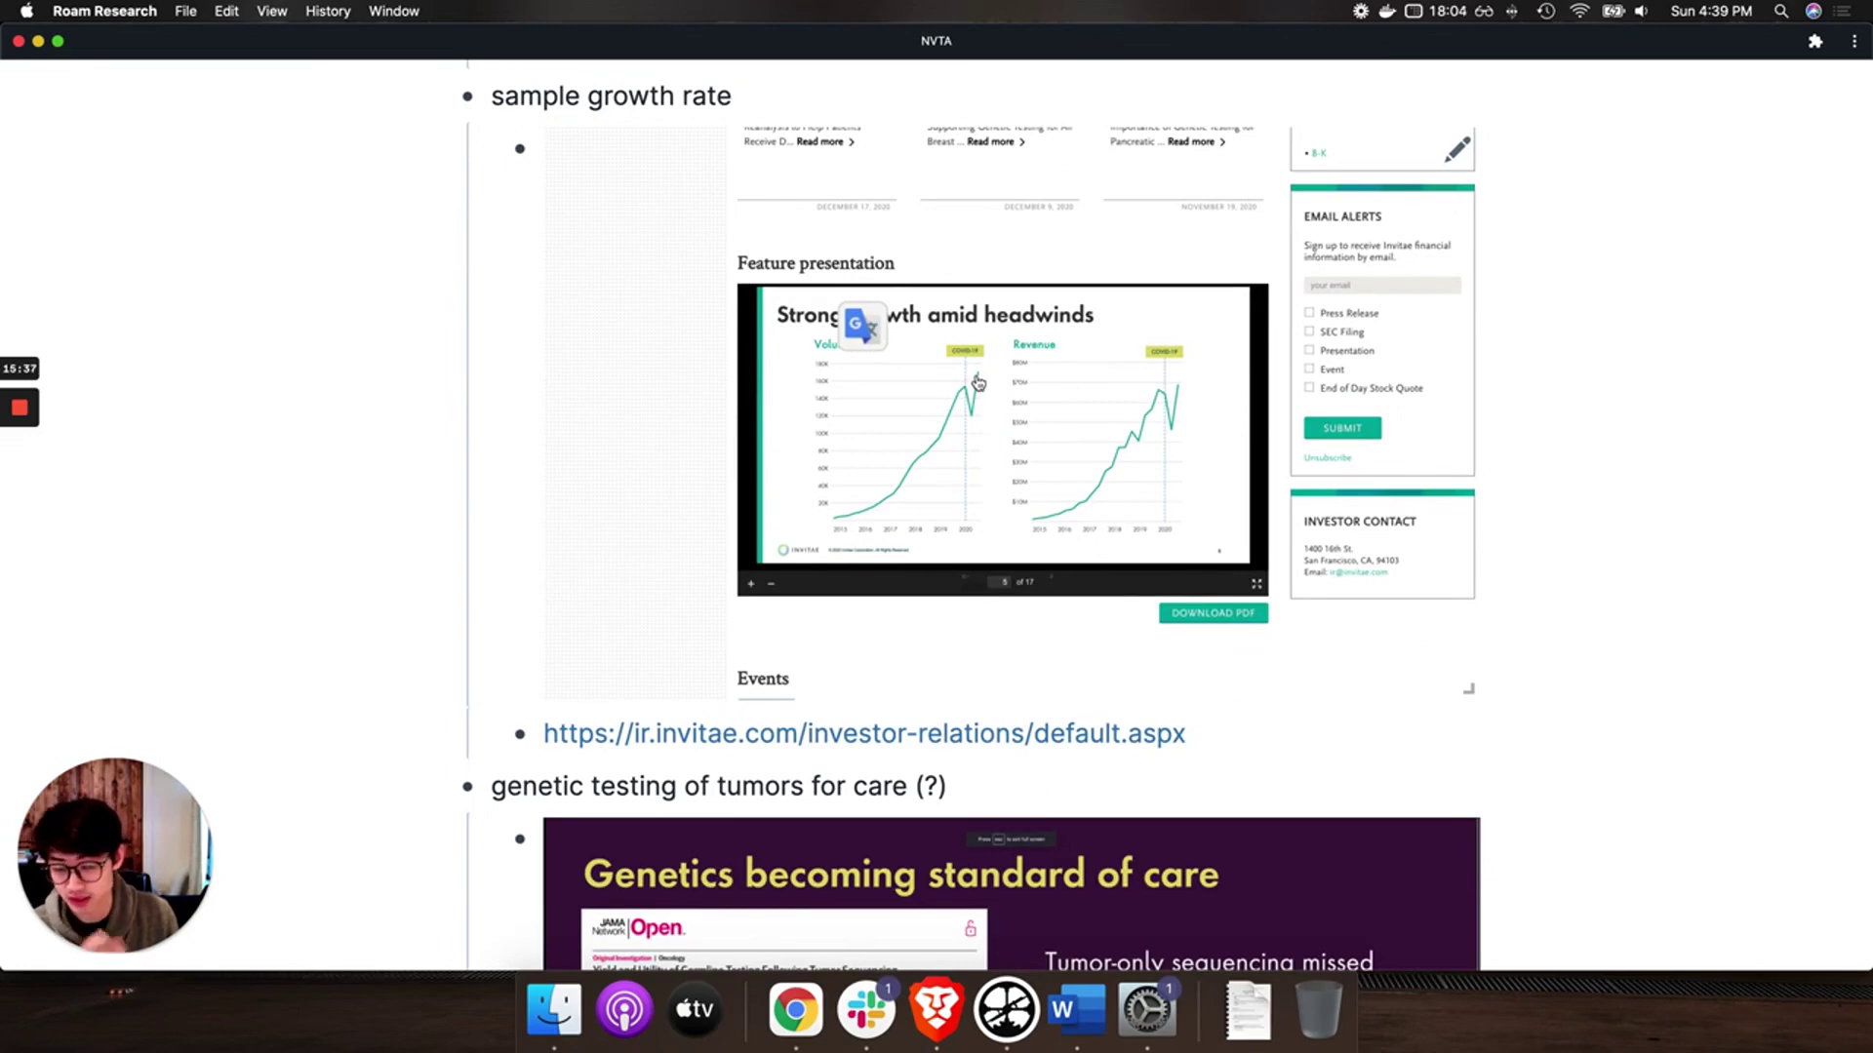
pyautogui.scroll(-6, 945, 602)
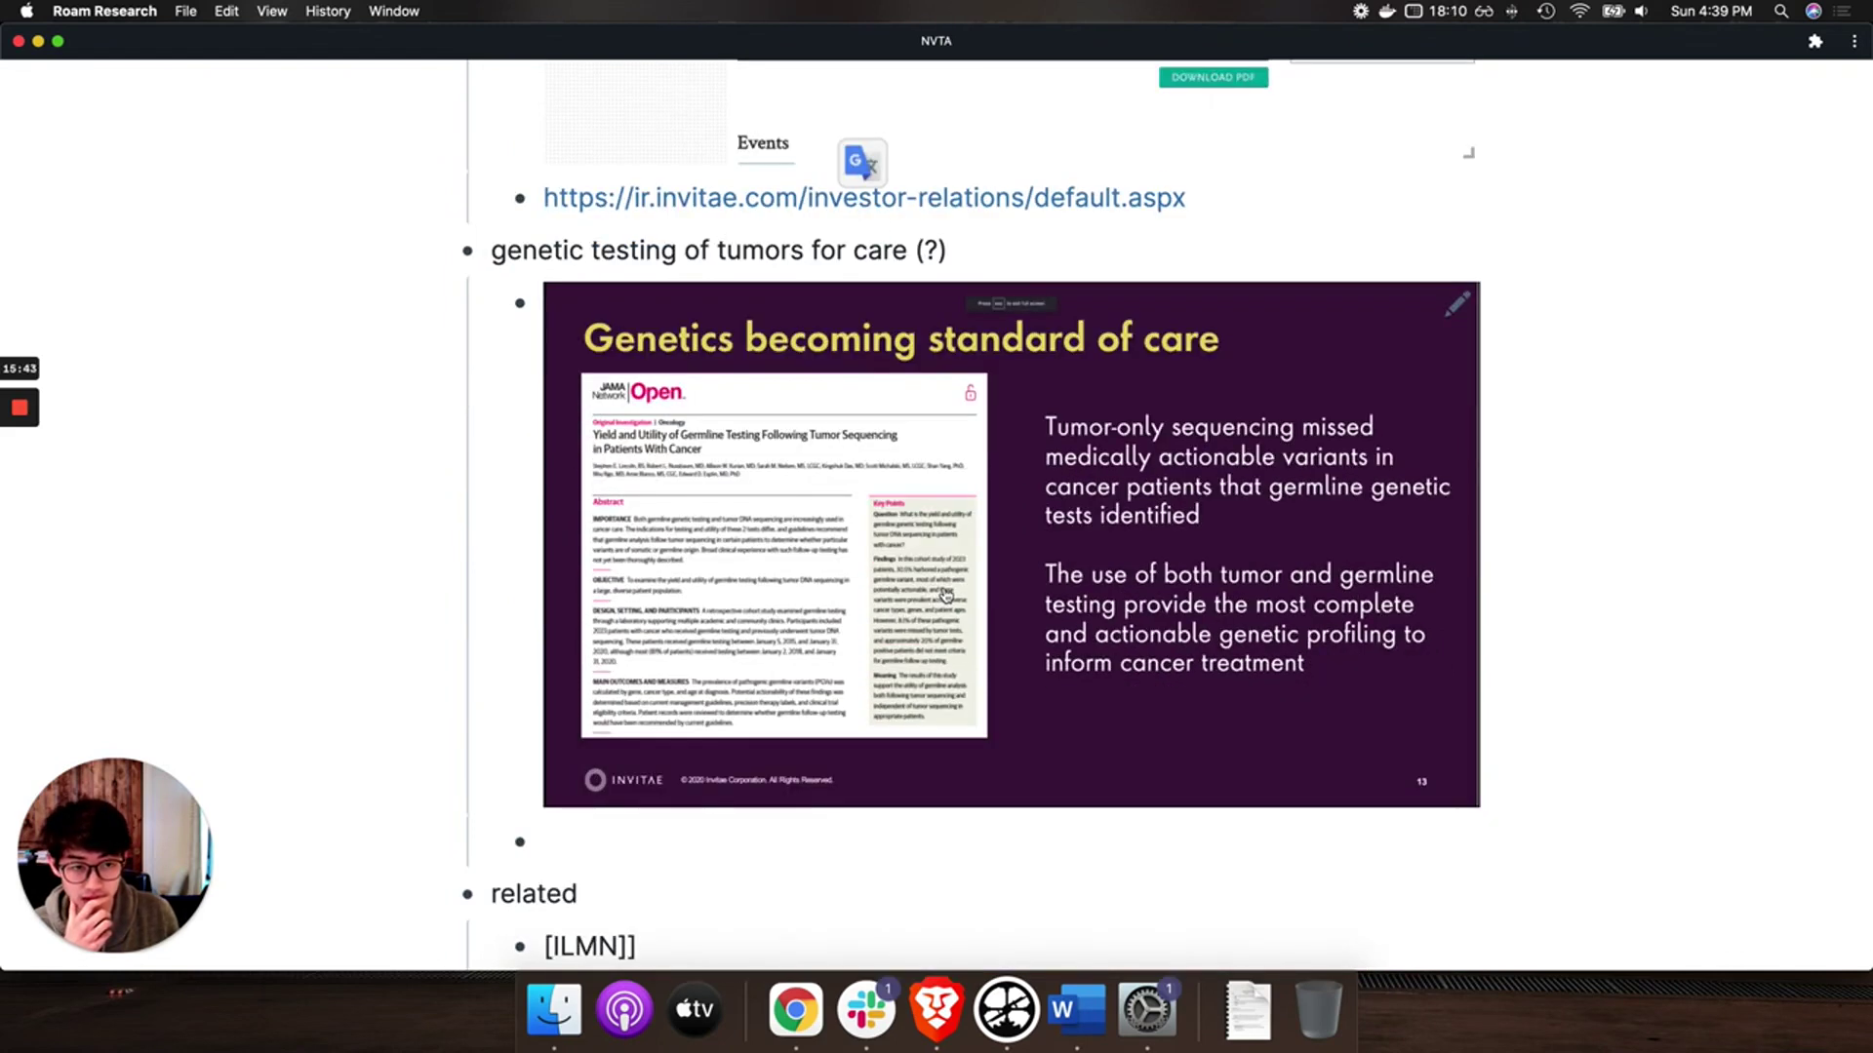
pyautogui.scroll(1, 946, 592)
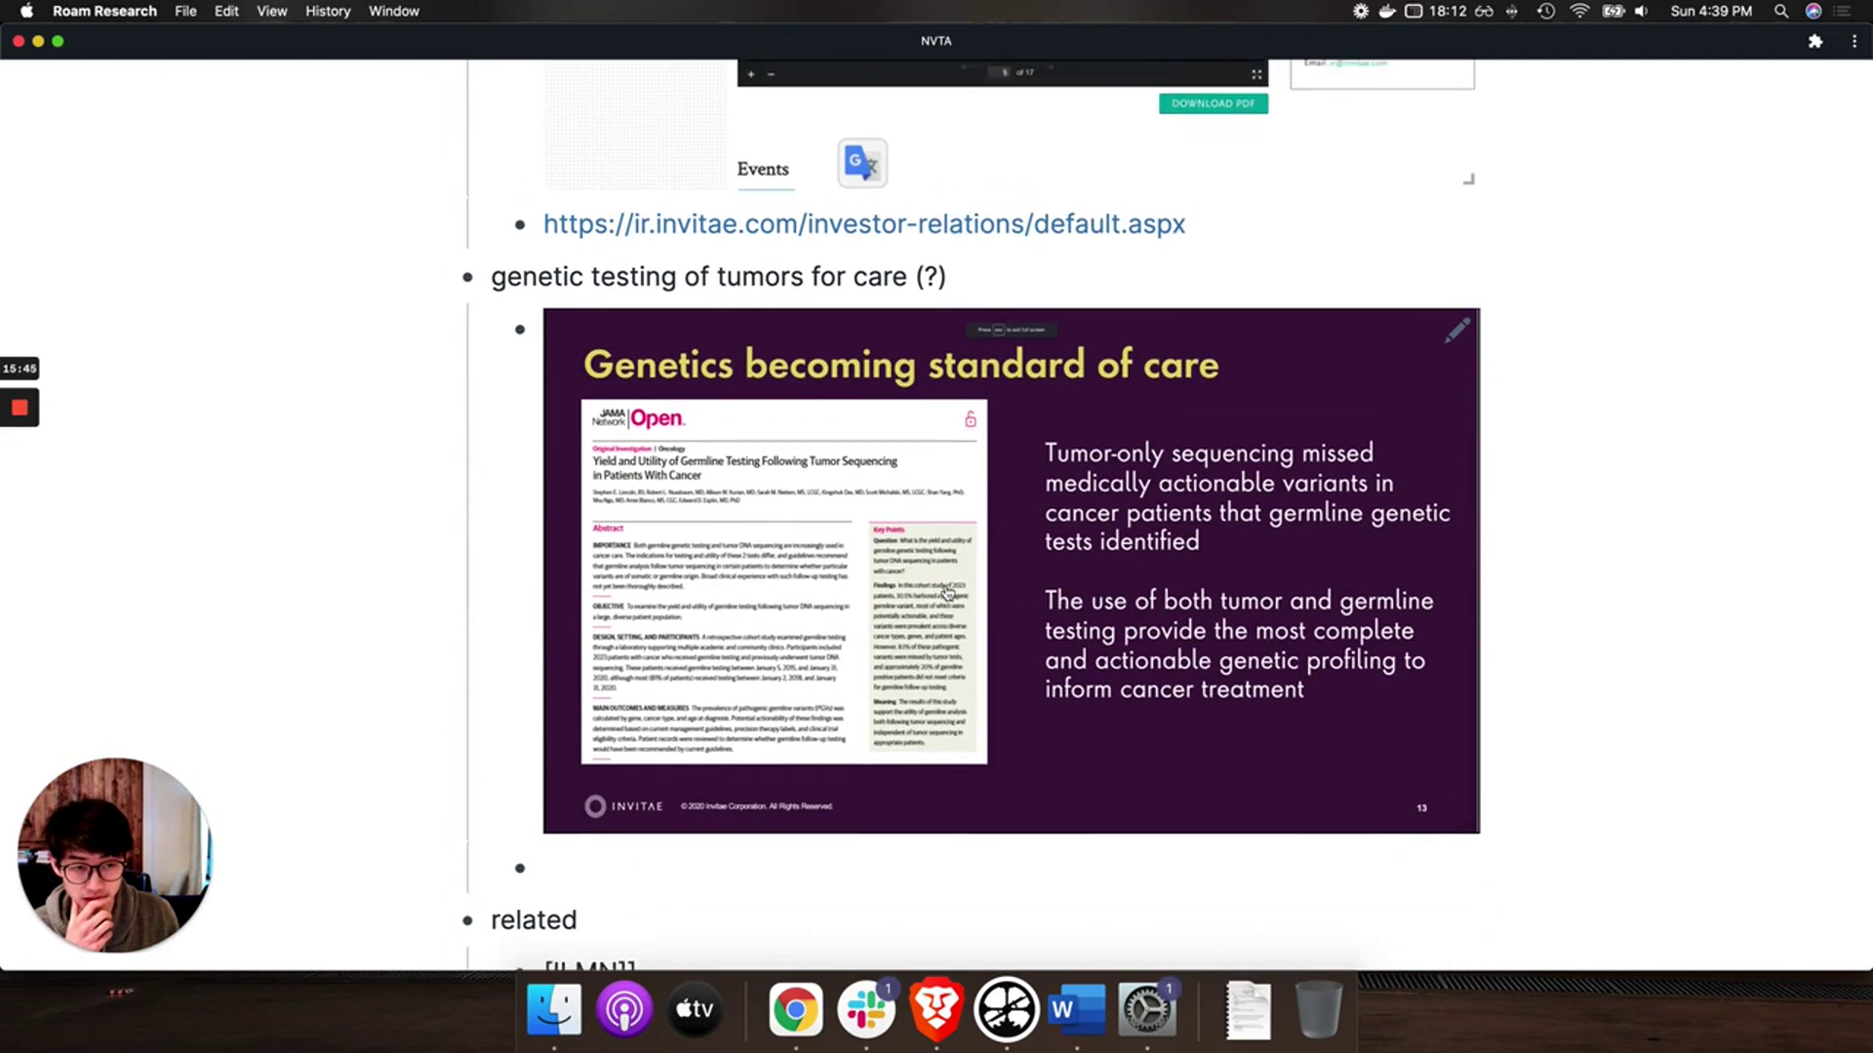